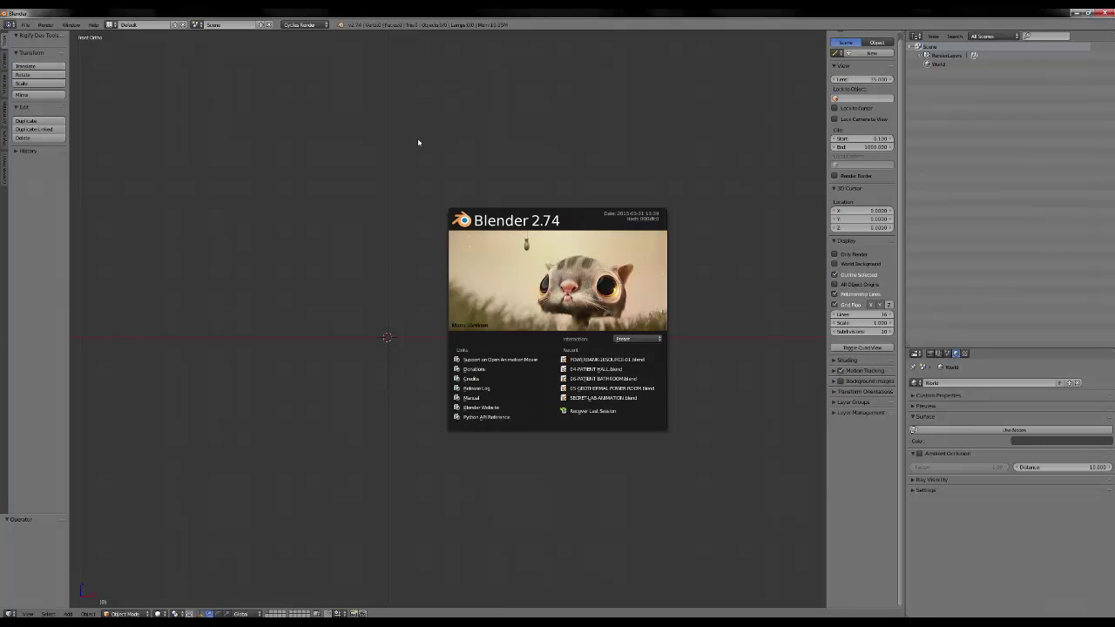
Close the splash screen and frame the grid in Front view (Numpad 1).
left_click(389, 348)
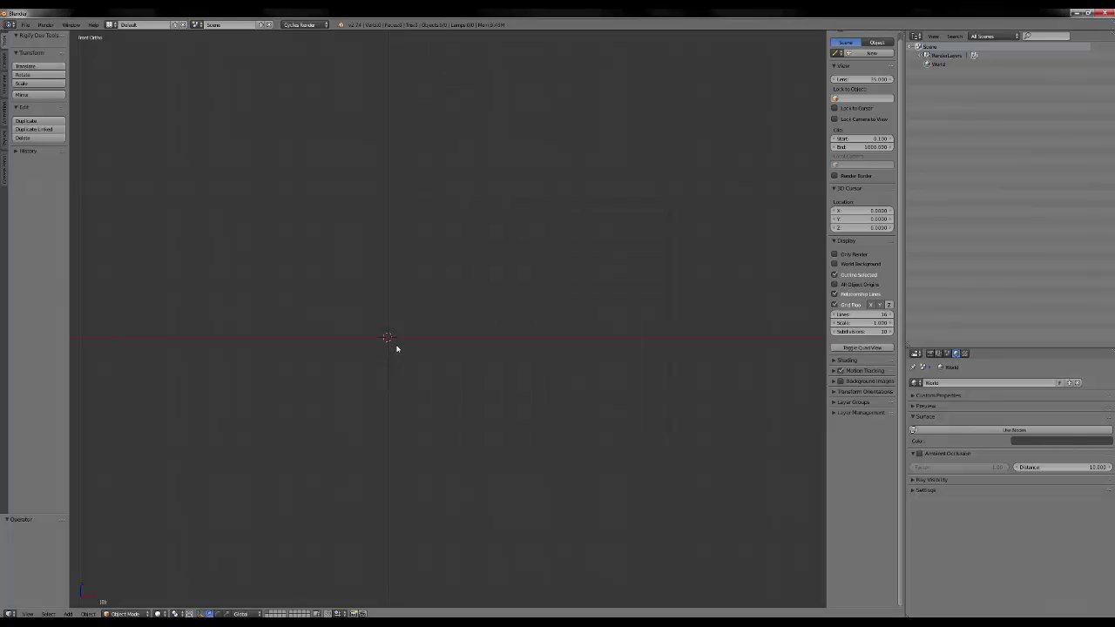
middle_click_drag(403, 348, 438, 343)
middle_click_drag(509, 179, 418, 308)
key("KP_1")
middle_click_drag(384, 293, 396, 359, "shift")
middle_click_drag(435, 380, 462, 356, "shift")
Add a mesh cube at the scene origin.
key("shift+a")
mouse_move(441, 338)
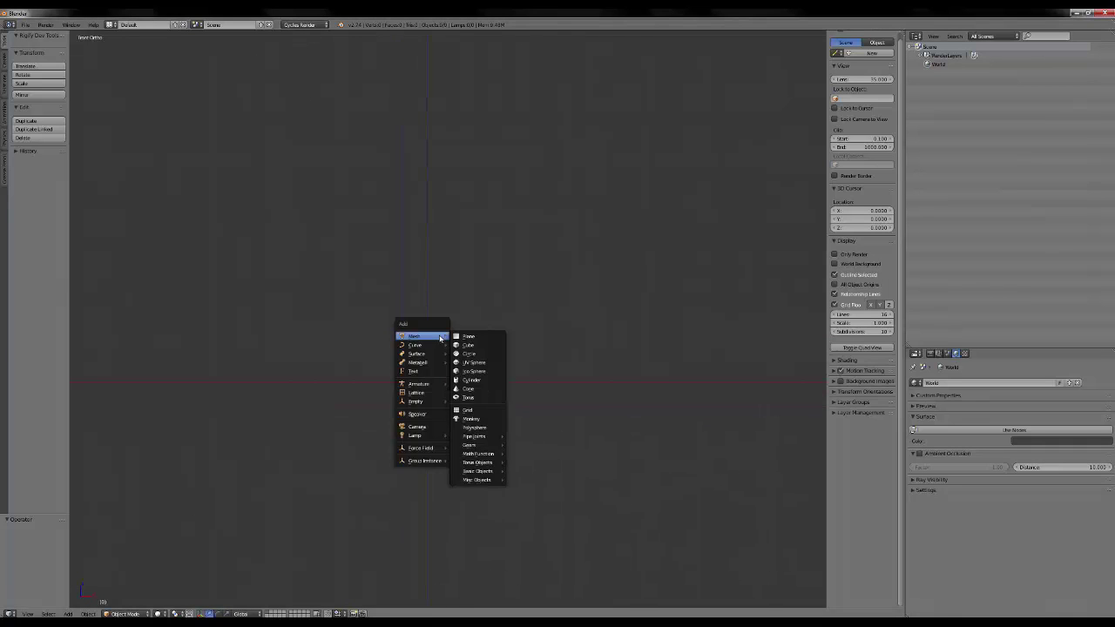
left_click(475, 344)
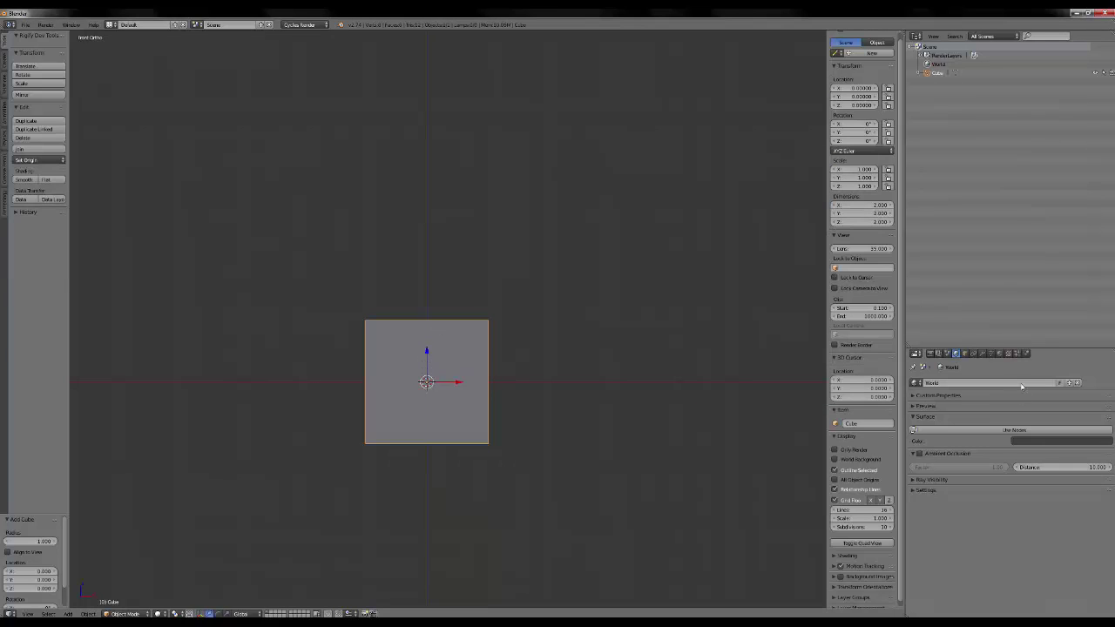
Give the cube a new material named shader-library.
left_click(1000, 353)
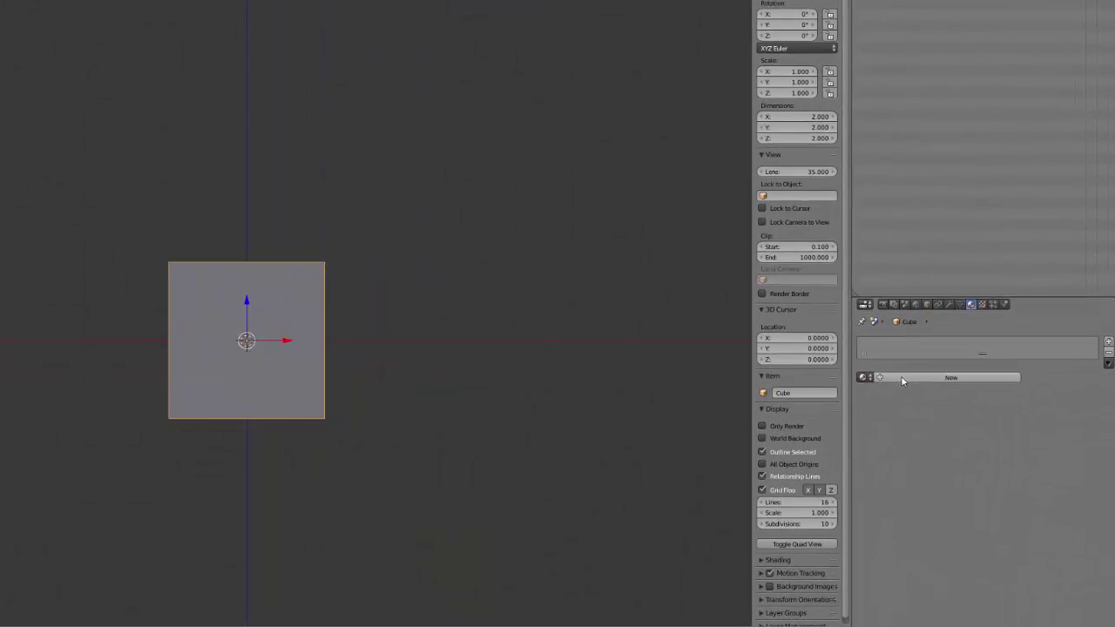
left_click(929, 401)
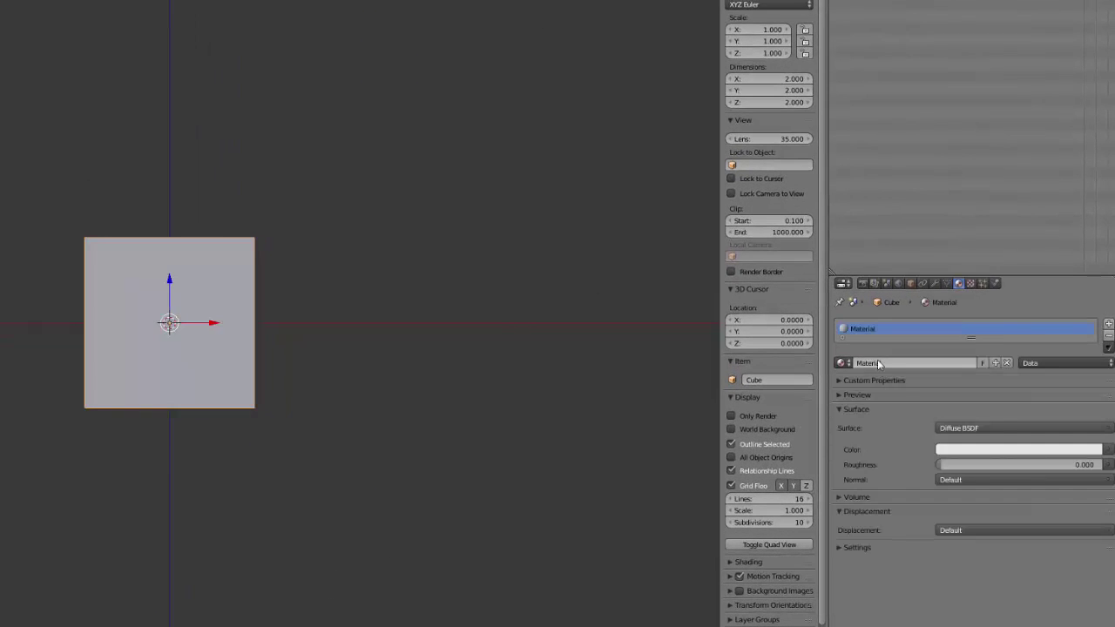
left_click(877, 362)
type("sha")
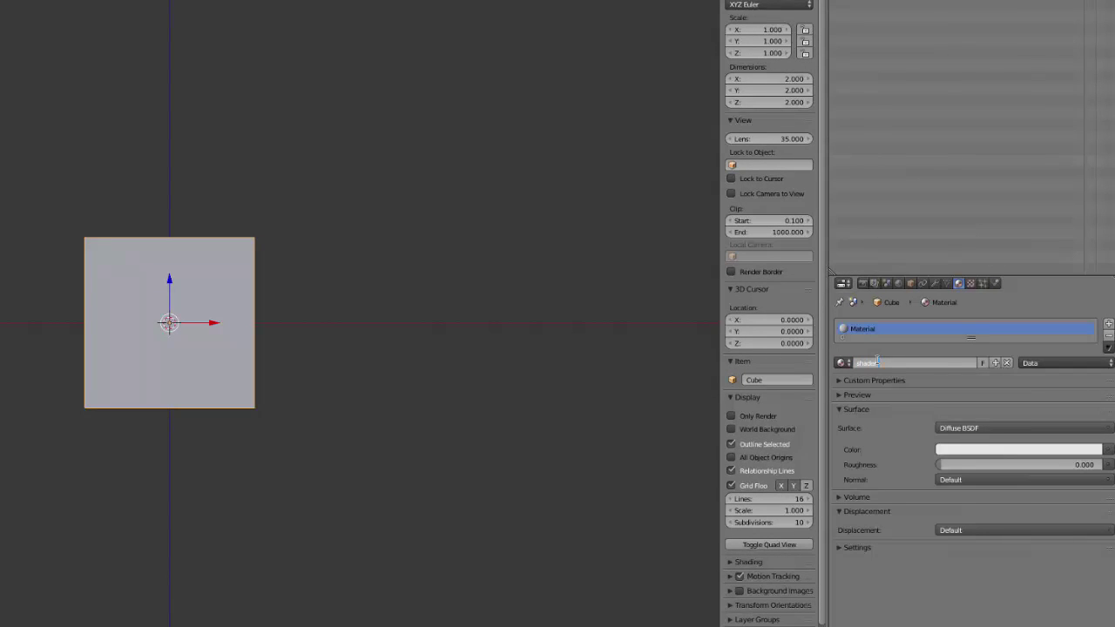
type("derlibrary")
key("Return")
Browse the materials, toggle the fake user on and off, then unlink the material from the cube.
left_click(839, 363)
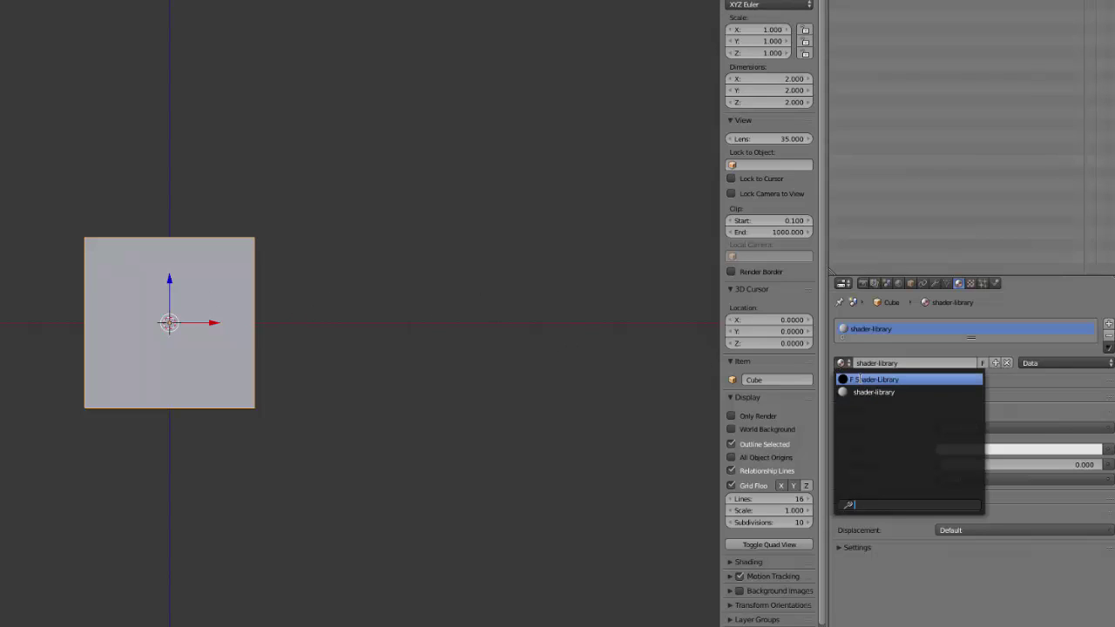
left_click(471, 294)
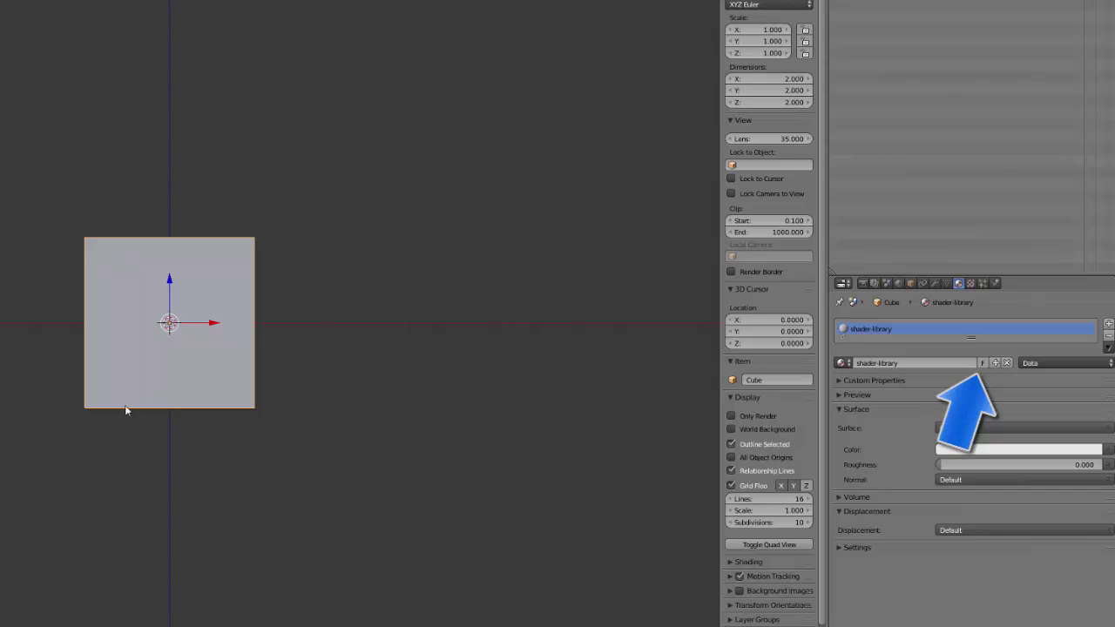
left_click(981, 363)
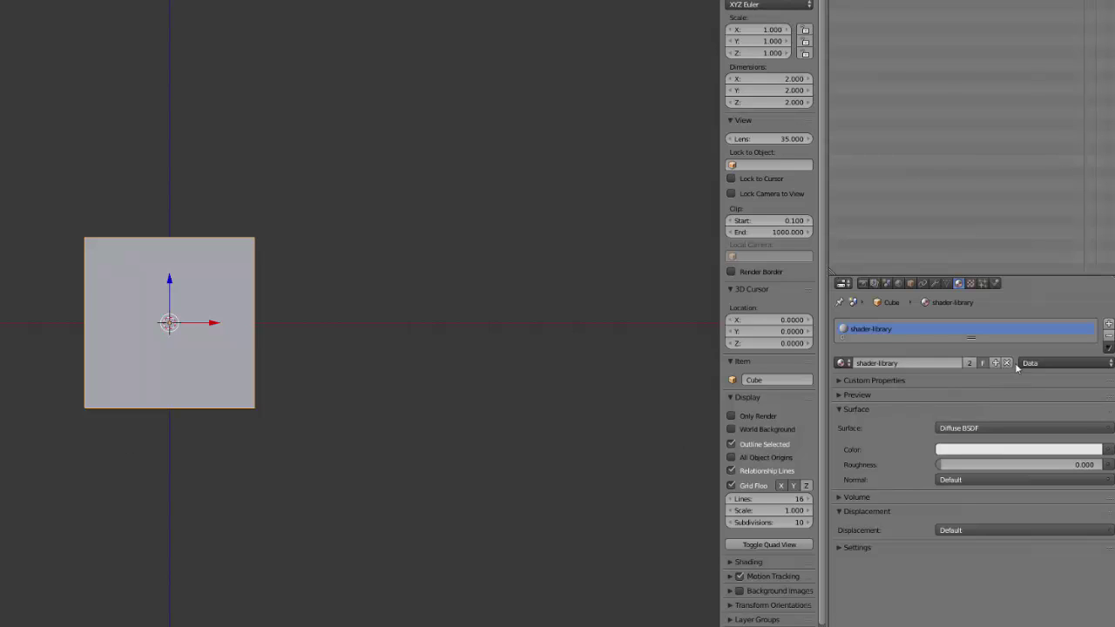
left_click(982, 362)
left_click(1005, 362)
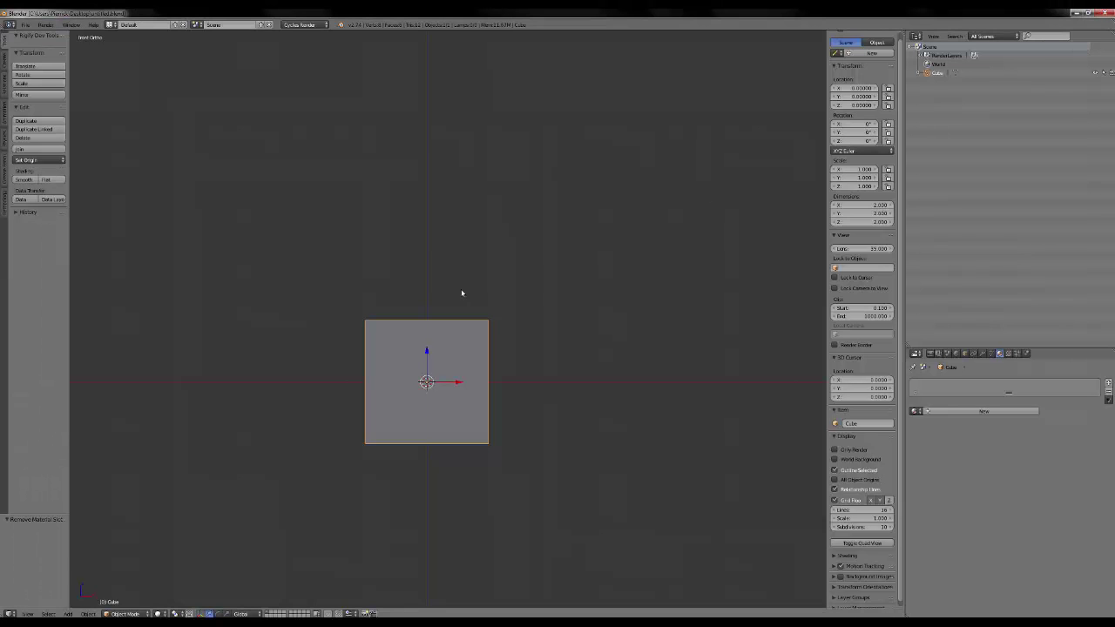
Reload untitled.blend and browse its available materials.
key("ctrl+o")
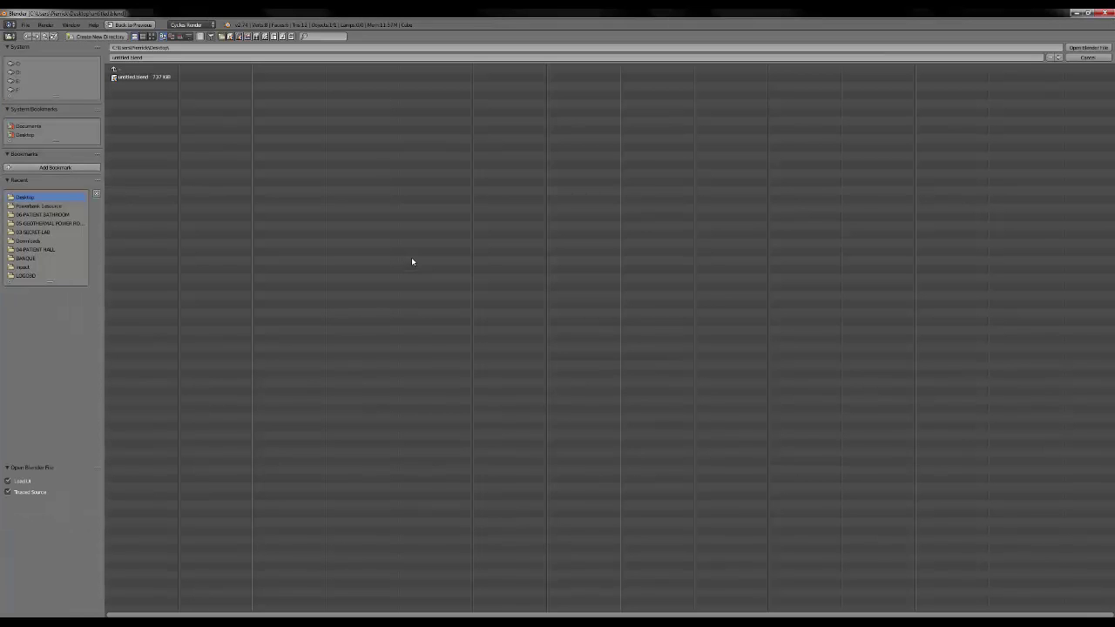
double_click(132, 75)
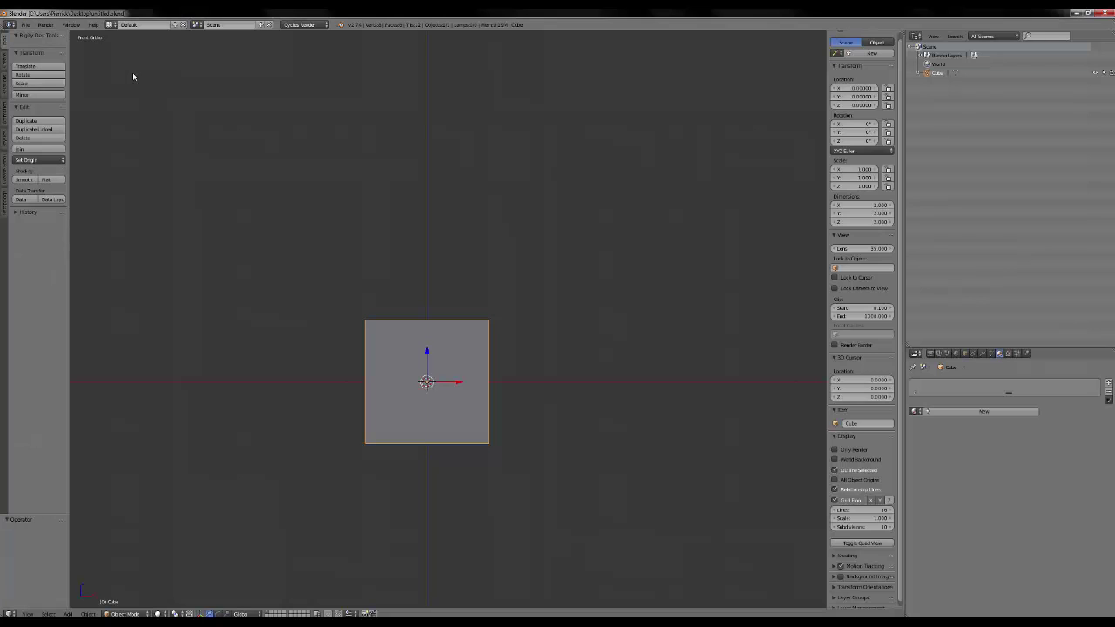
left_click(917, 411)
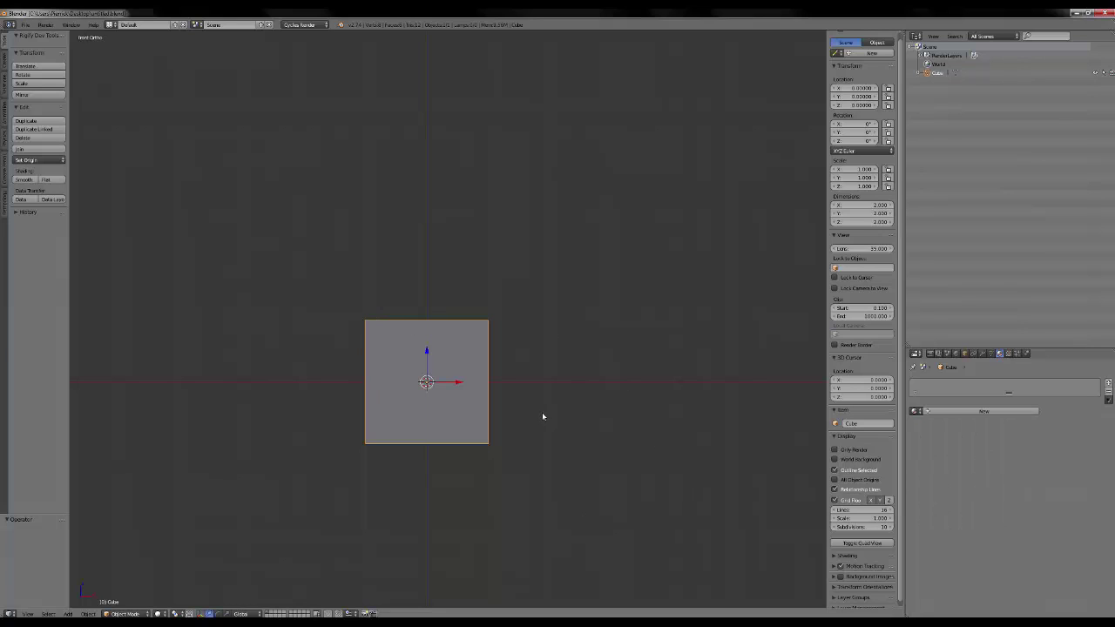
Create a new material for the cube and name it shader-library.
left_click(984, 411)
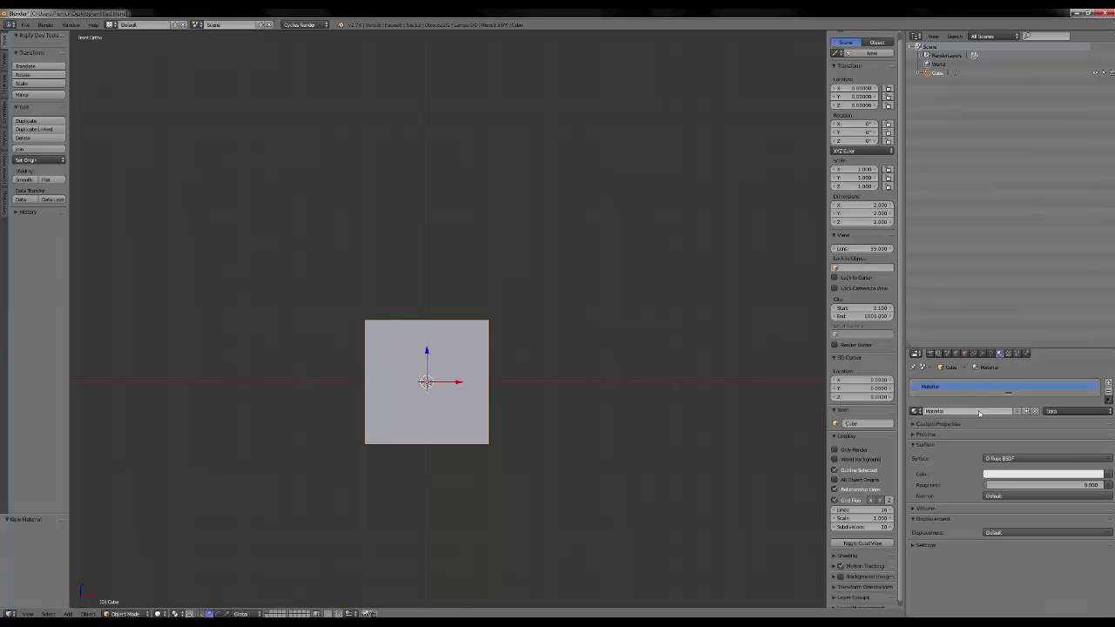
left_click(952, 411)
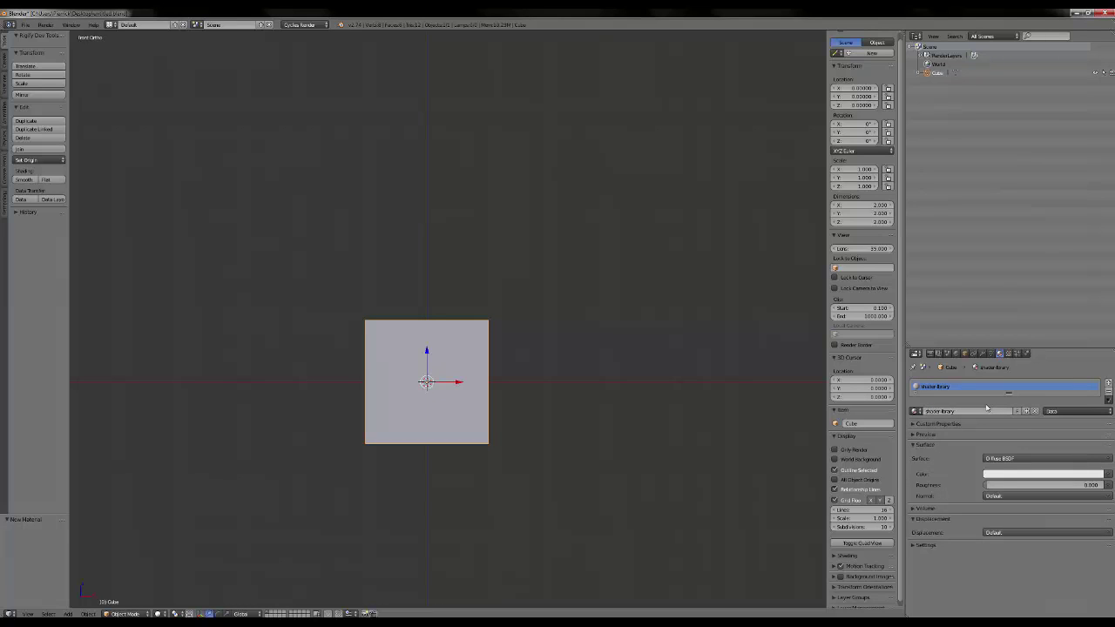
key("Return")
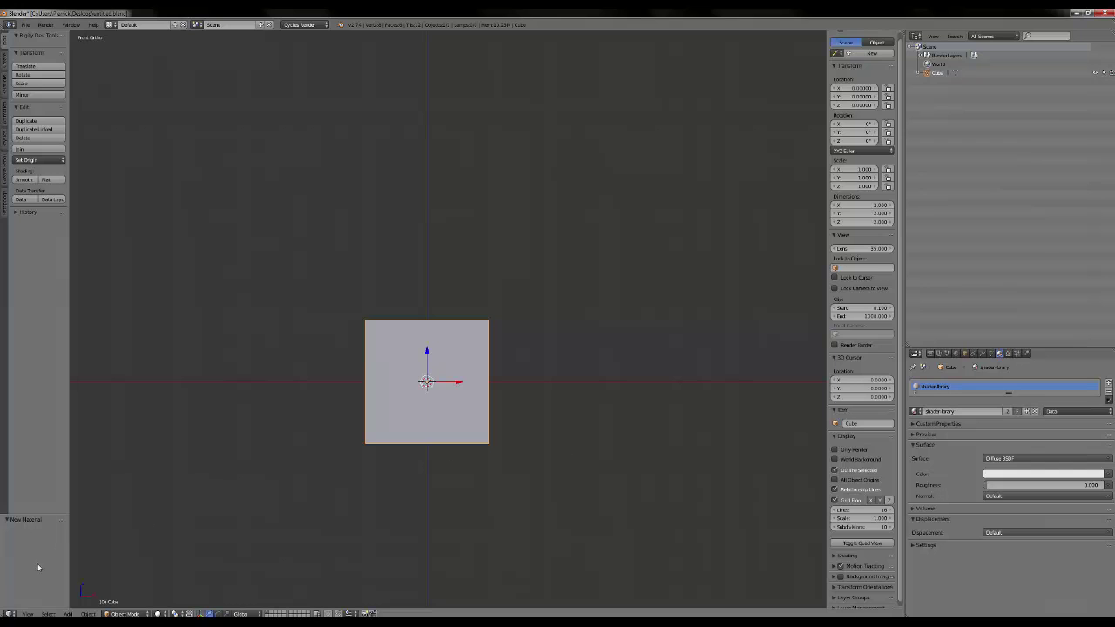
left_click(11, 614)
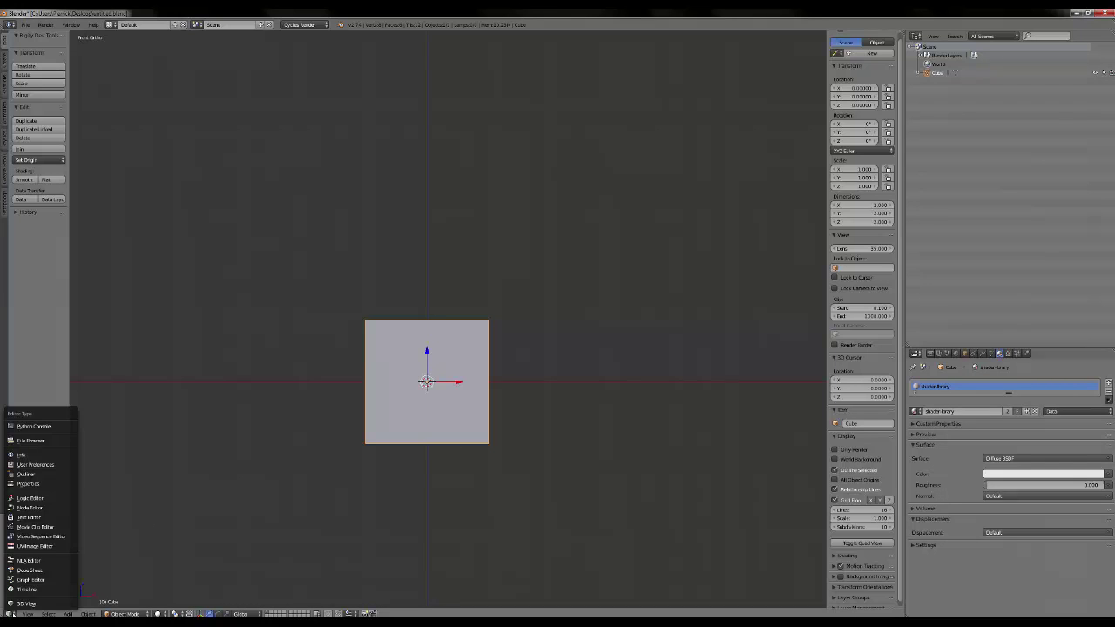
Switch the main area to the Node Editor and frame the Diffuse BSDF and Material Output nodes.
left_click(37, 509)
scroll(460, 293, "down", 1)
middle_click_drag(461, 293, 445, 389)
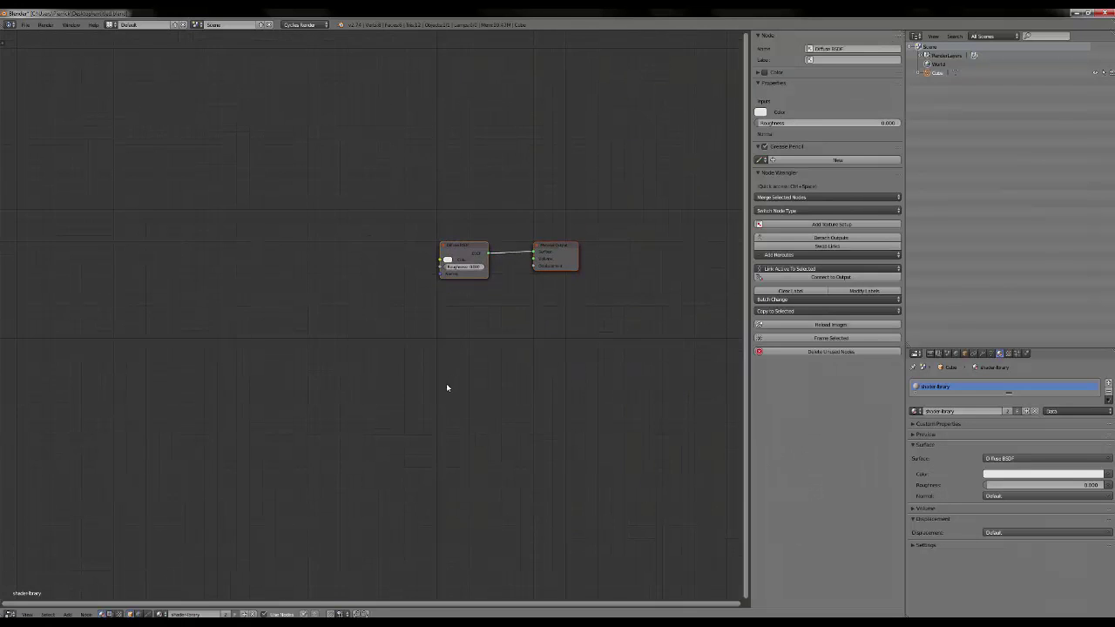
middle_click_drag(447, 324, 401, 316)
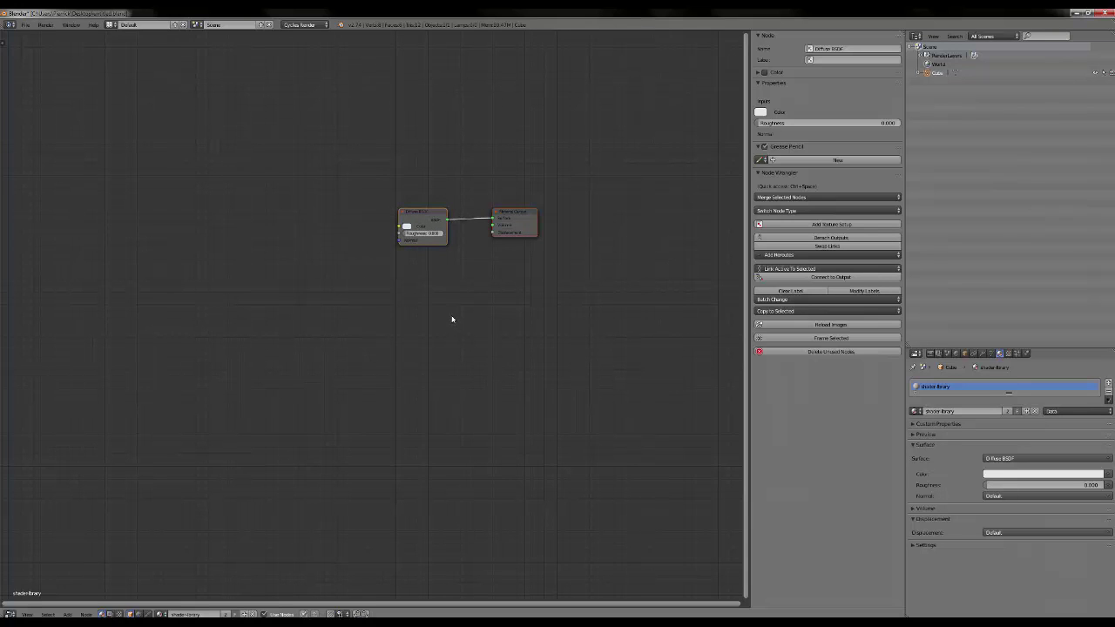
Append the POWERBANK-1ESOURCE material from D:\BOULOT-PRO\ESC\Powerbank 1esource\POWERBANK-1ESOURCE-01.blend.
left_click(26, 25)
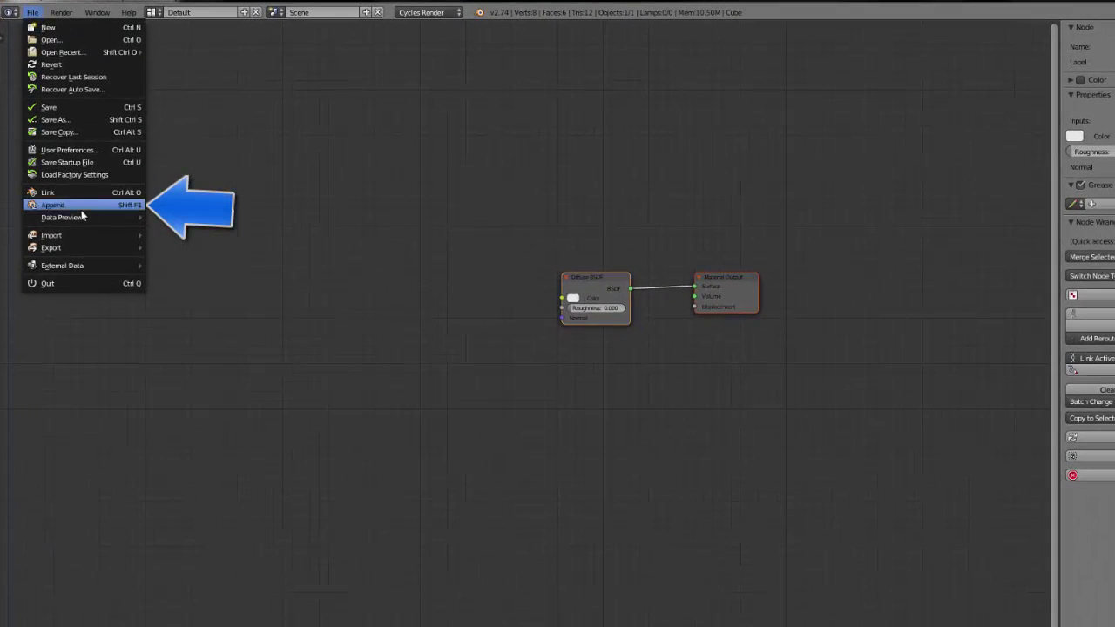
left_click(80, 208)
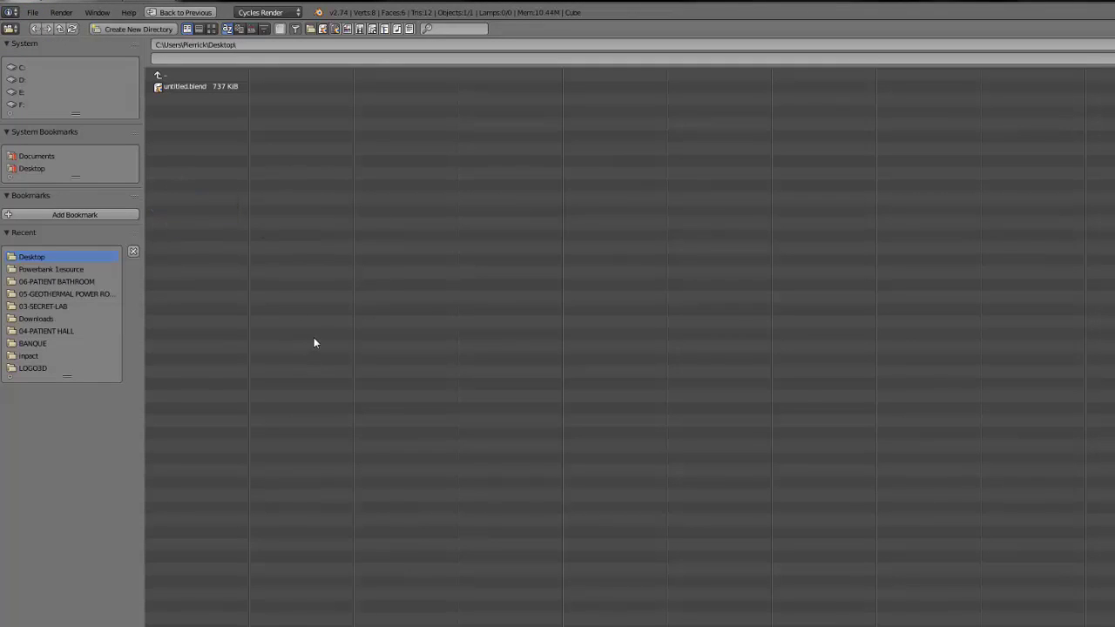
left_click(22, 80)
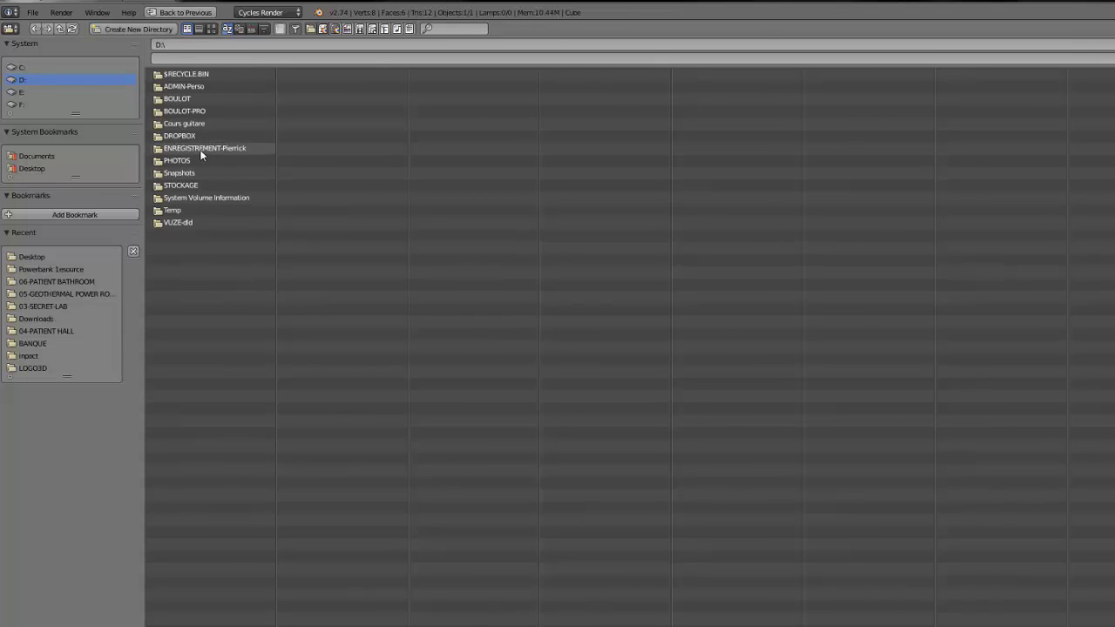
left_click(174, 112)
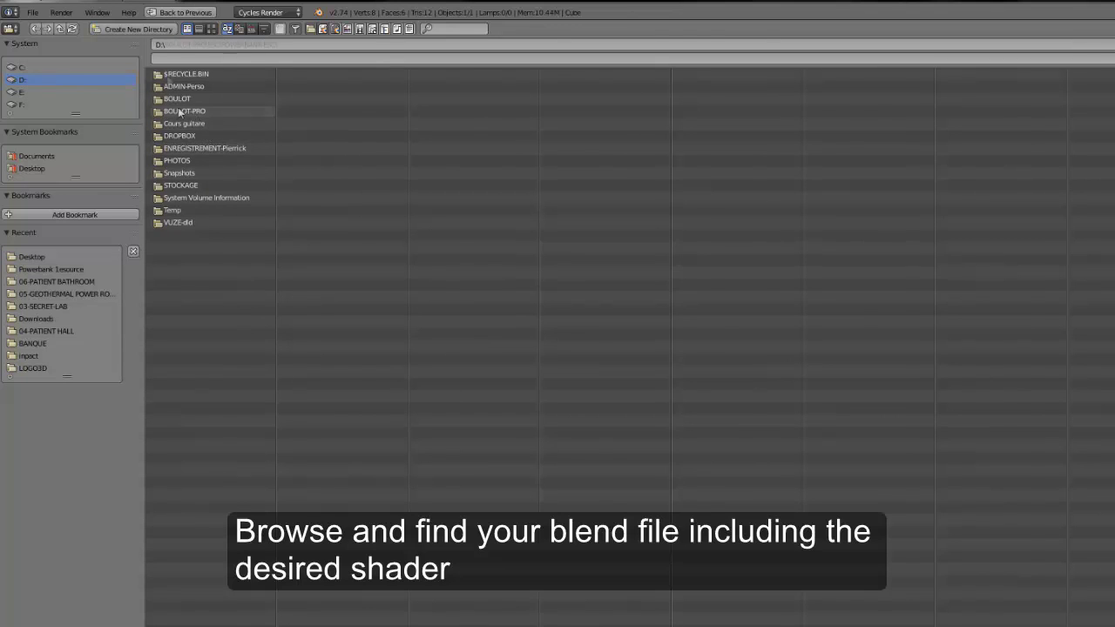
left_click(209, 246)
left_click(201, 108)
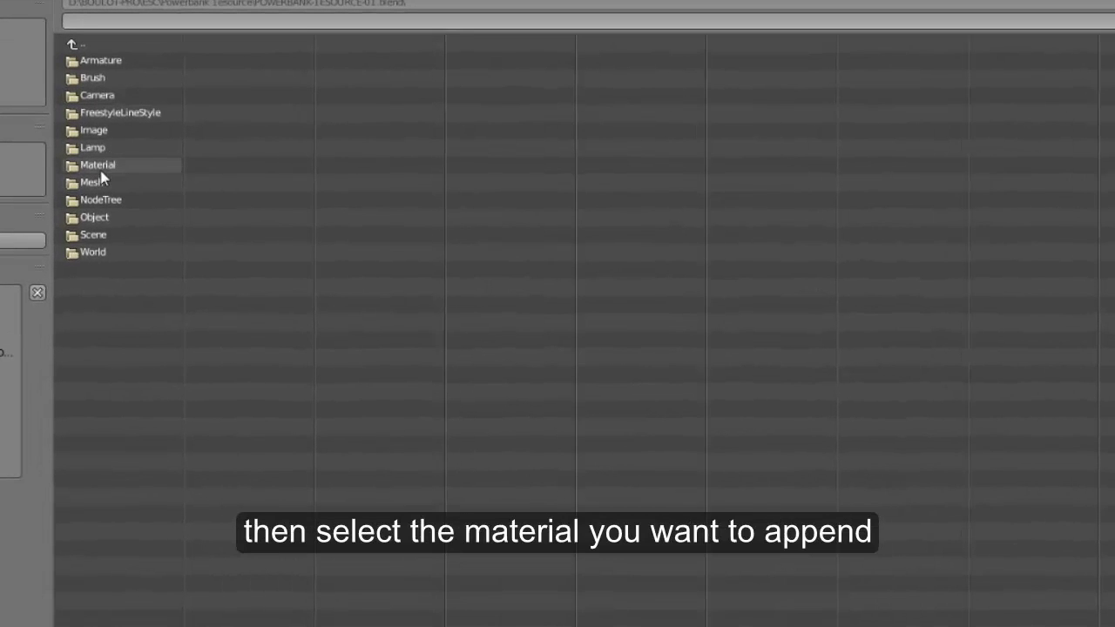
left_click(102, 167)
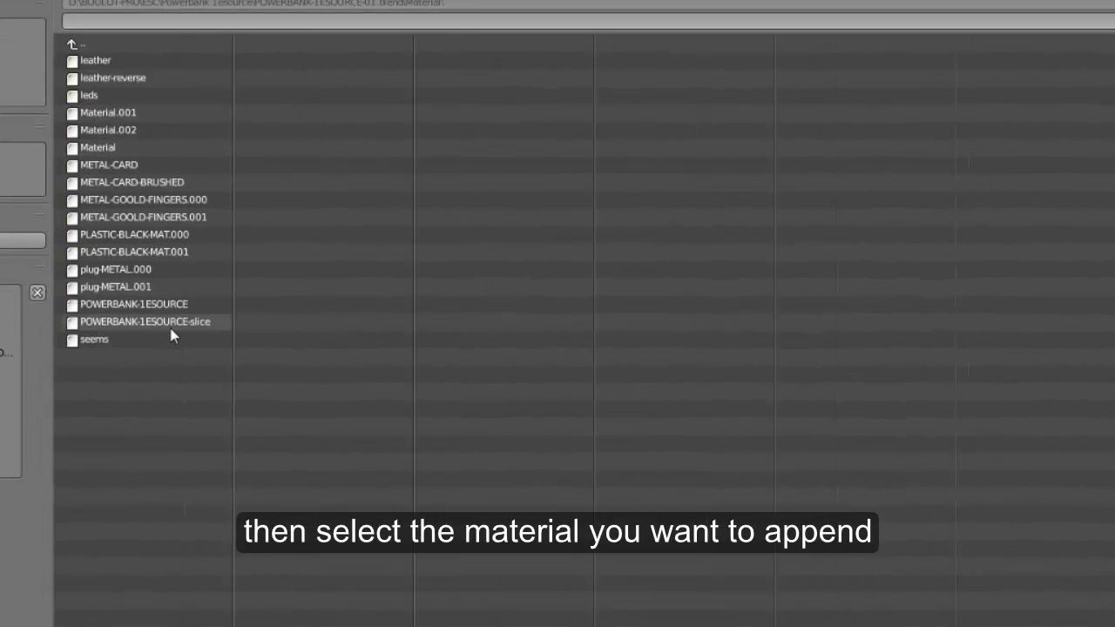
double_click(199, 309)
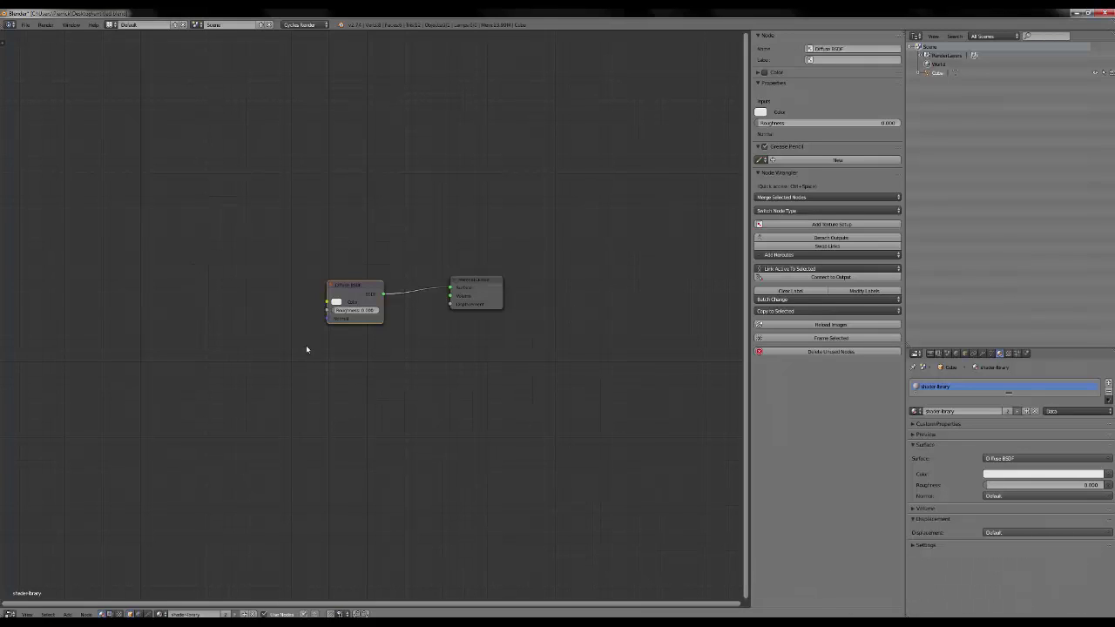
Switch the cube to the appended POWERBANK-1ESOURCE material.
middle_click_drag(346, 398, 323, 375)
scroll(328, 384, "up", 1)
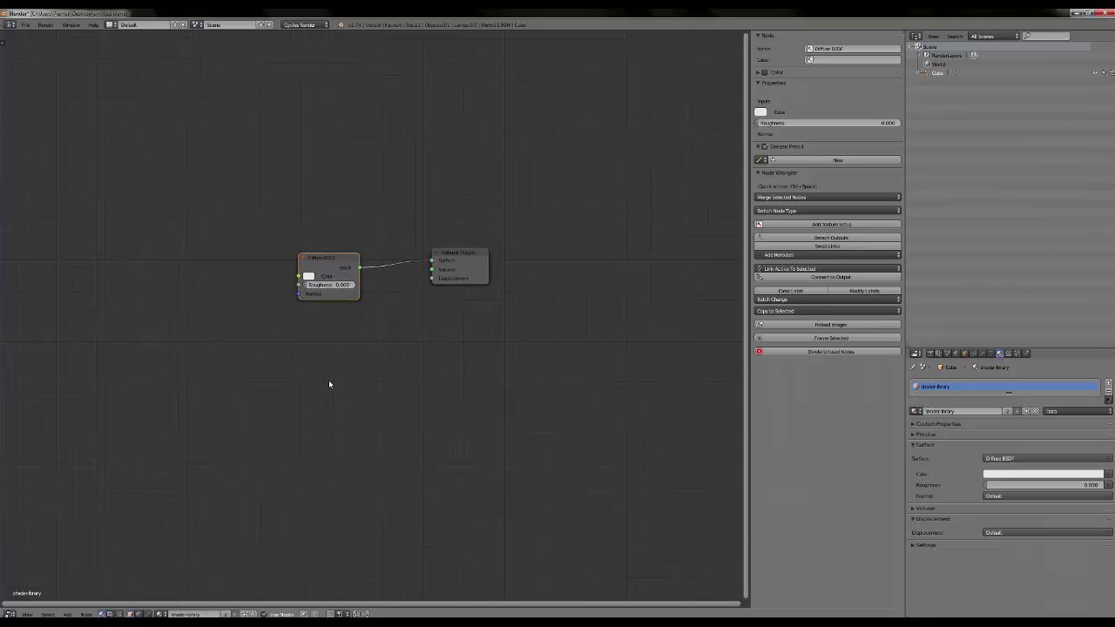
left_click(160, 613)
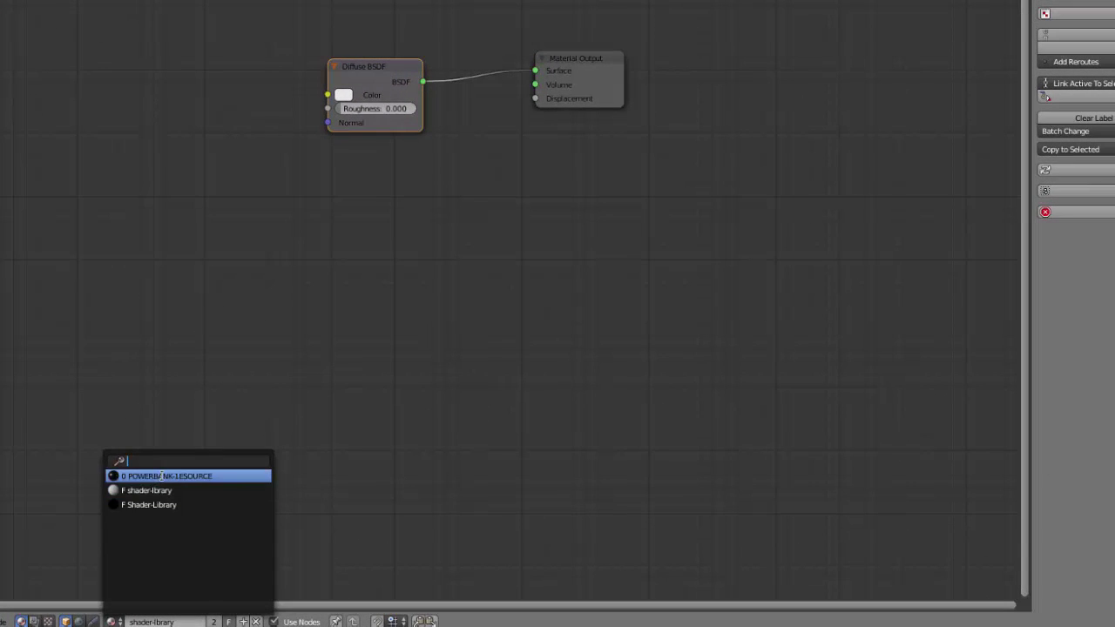
left_click(160, 476)
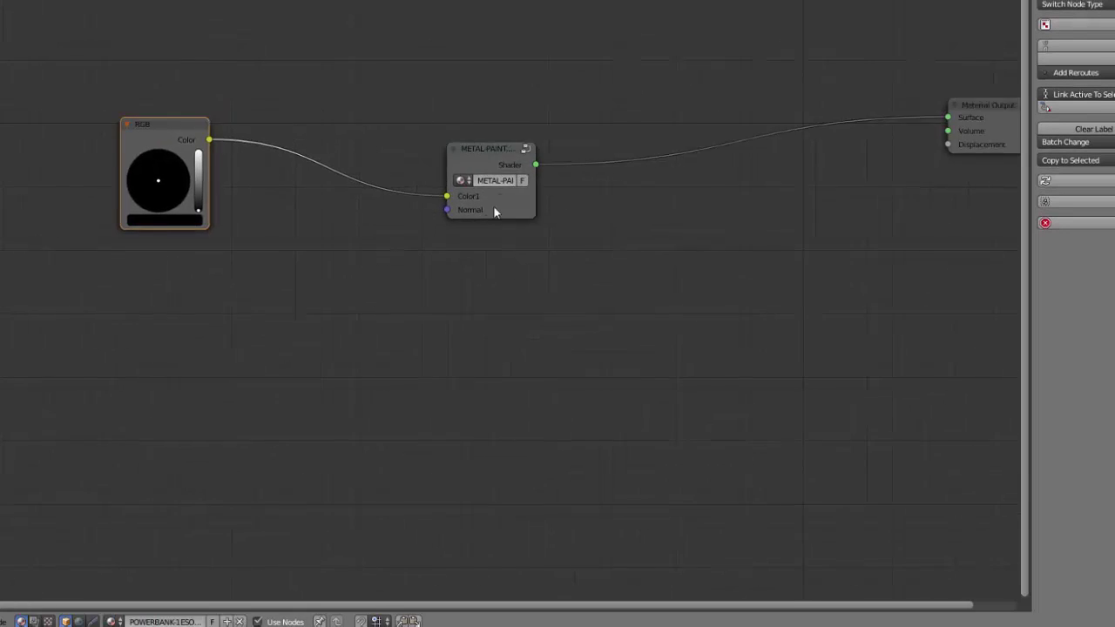
Widen the METAL-PAINT.001 group node to show its full name, then enter the group.
left_click_drag(494, 211, 473, 167)
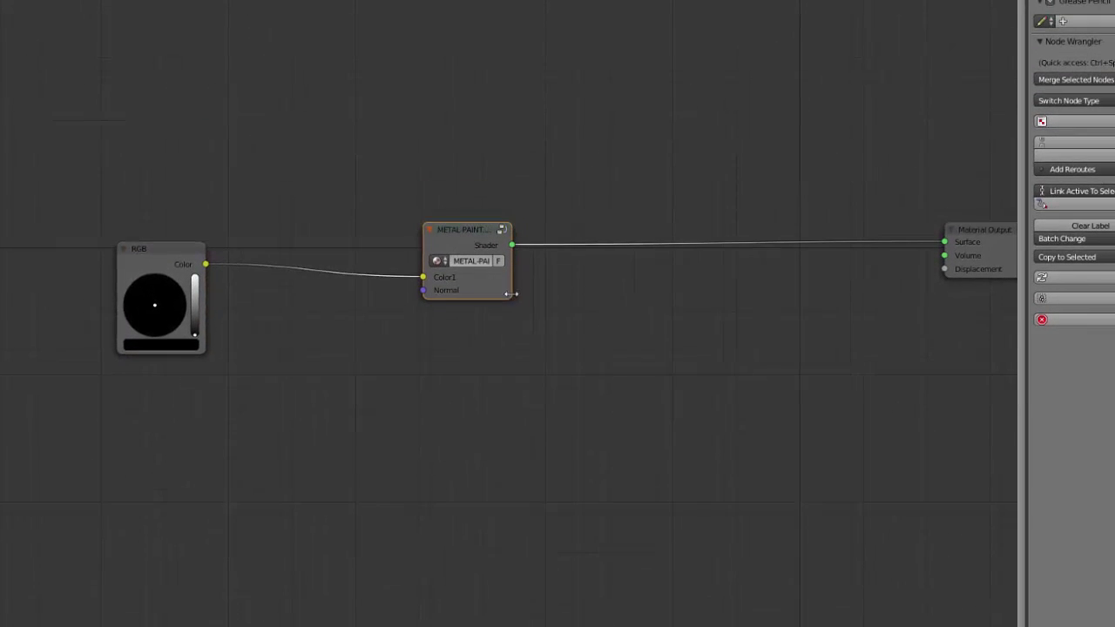
mouse_move(512, 296)
left_mouse_down()
mouse_move(600, 311)
mouse_move(542, 308)
left_mouse_up()
middle_click_drag(580, 331, 490, 373)
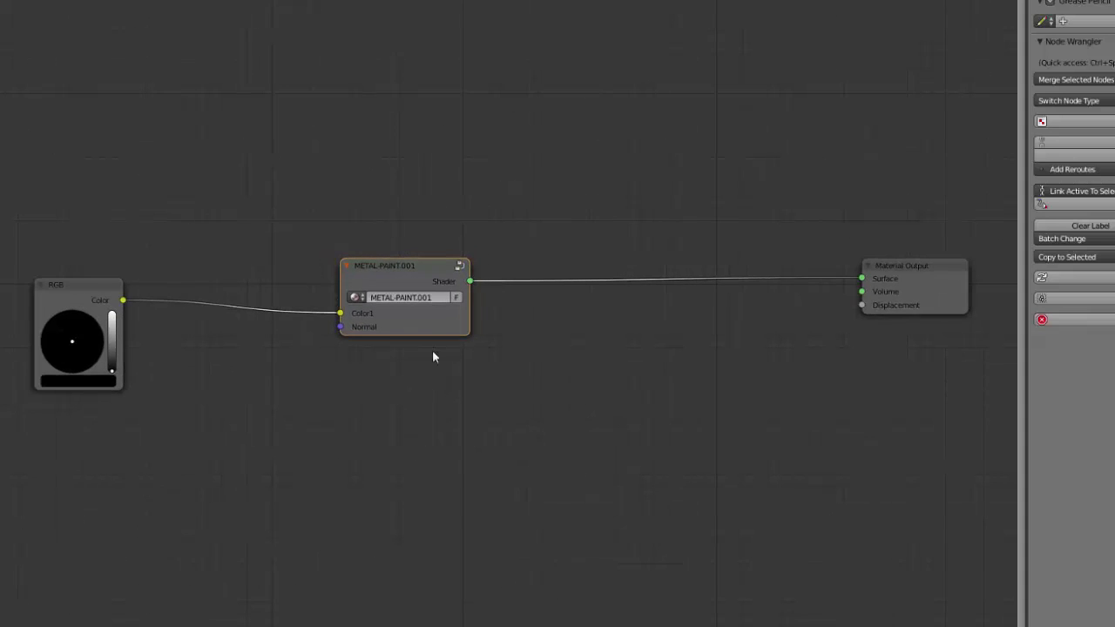
left_click_drag(383, 267, 386, 286)
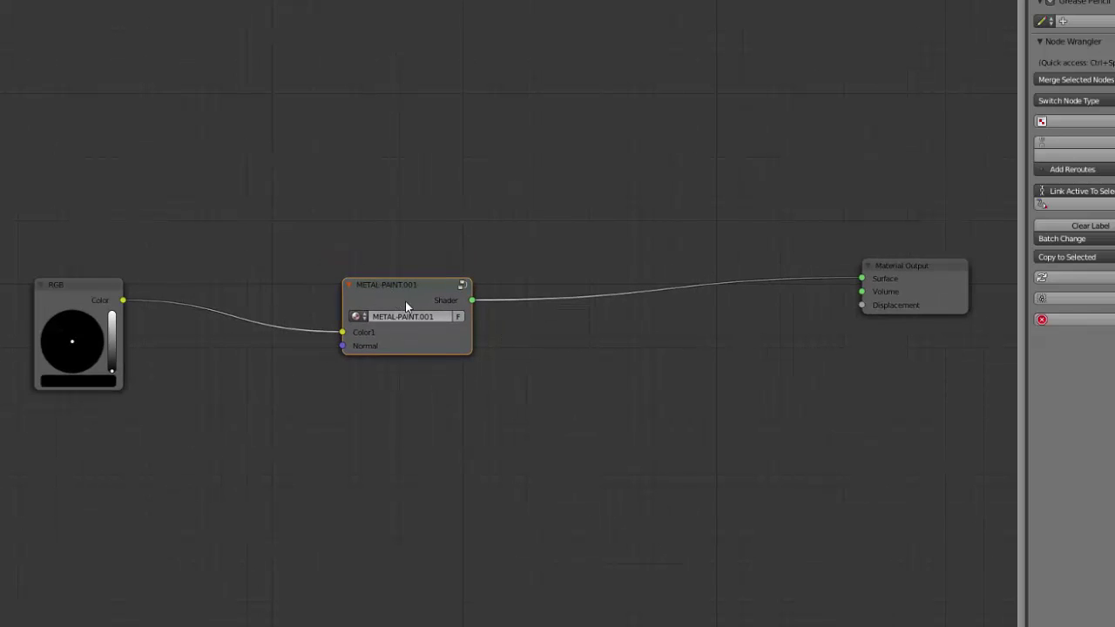
key("Tab")
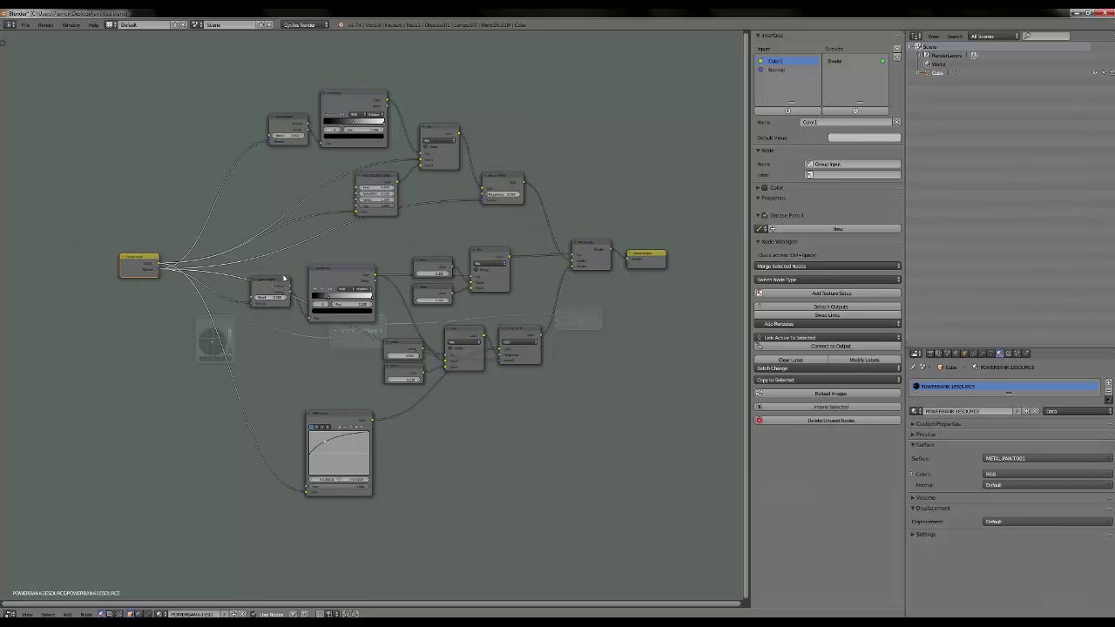
Exit the group and disconnect its RGB input and Material Output links.
key("Tab")
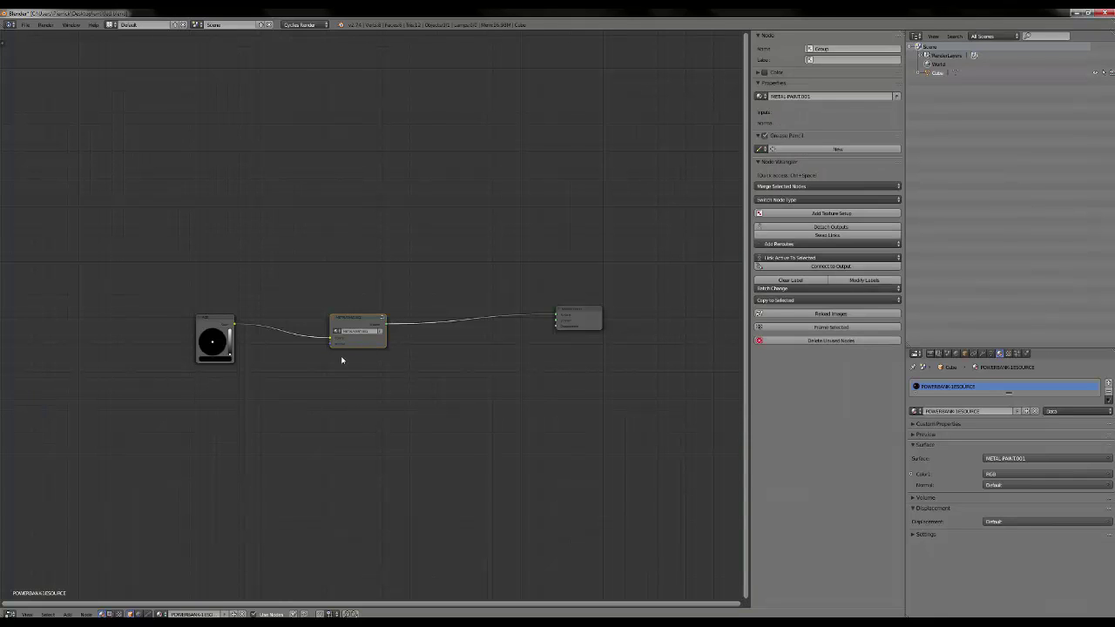
left_click_drag(331, 338, 423, 340)
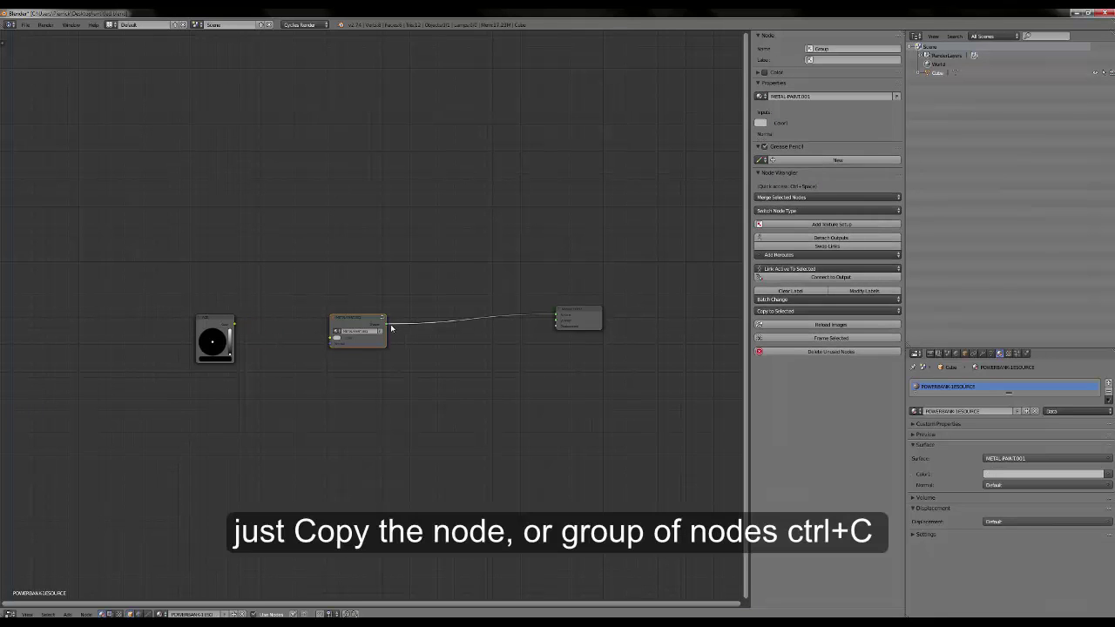
left_click_drag(557, 316, 475, 324)
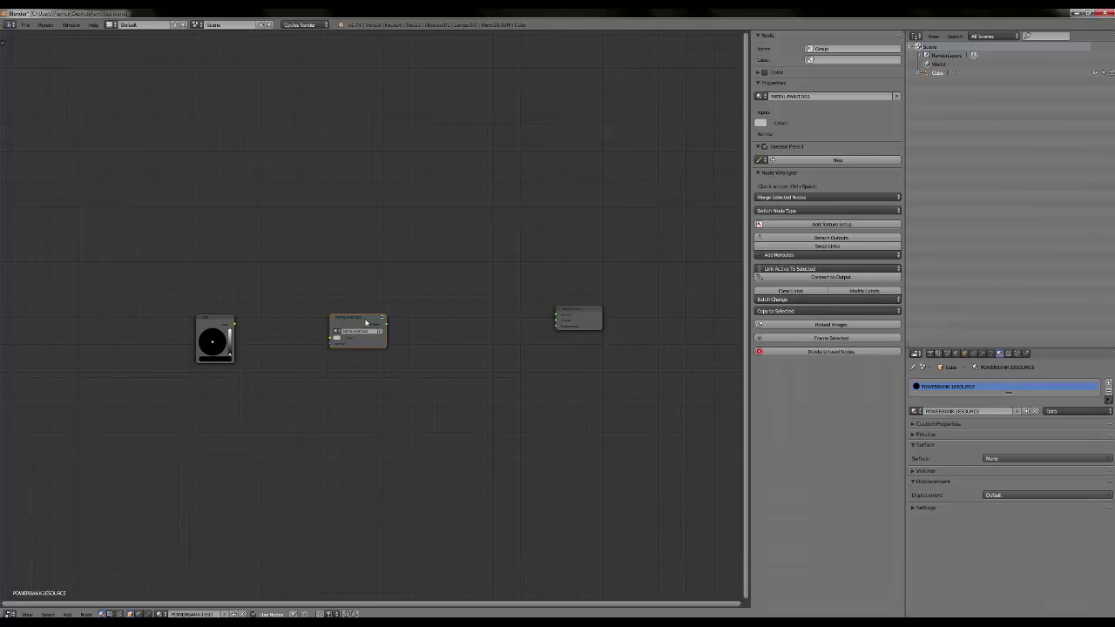
In shader-library, delete the Diffuse BSDF and Material Output nodes, leaving the METAL-PAINT.001 group node.
left_click(161, 614)
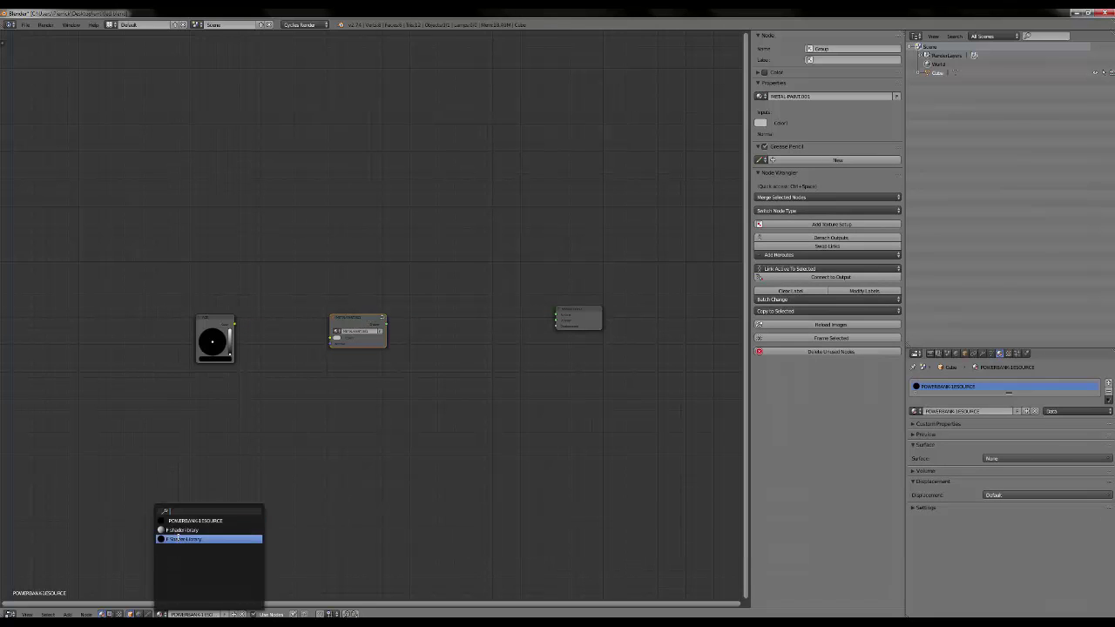
left_click(179, 531)
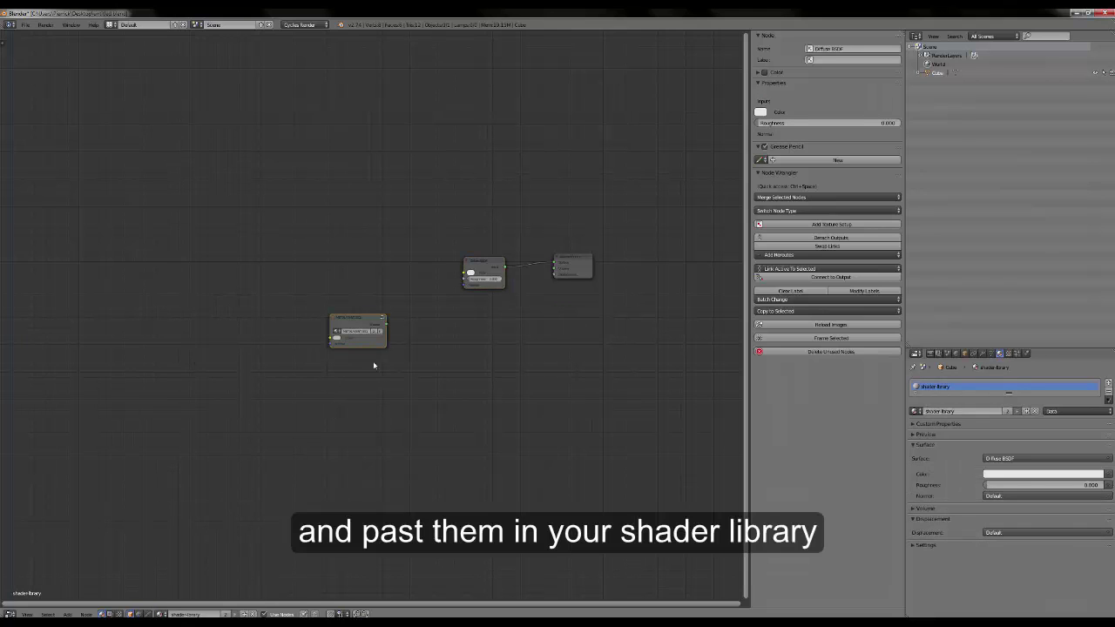
left_click_drag(485, 266, 431, 240)
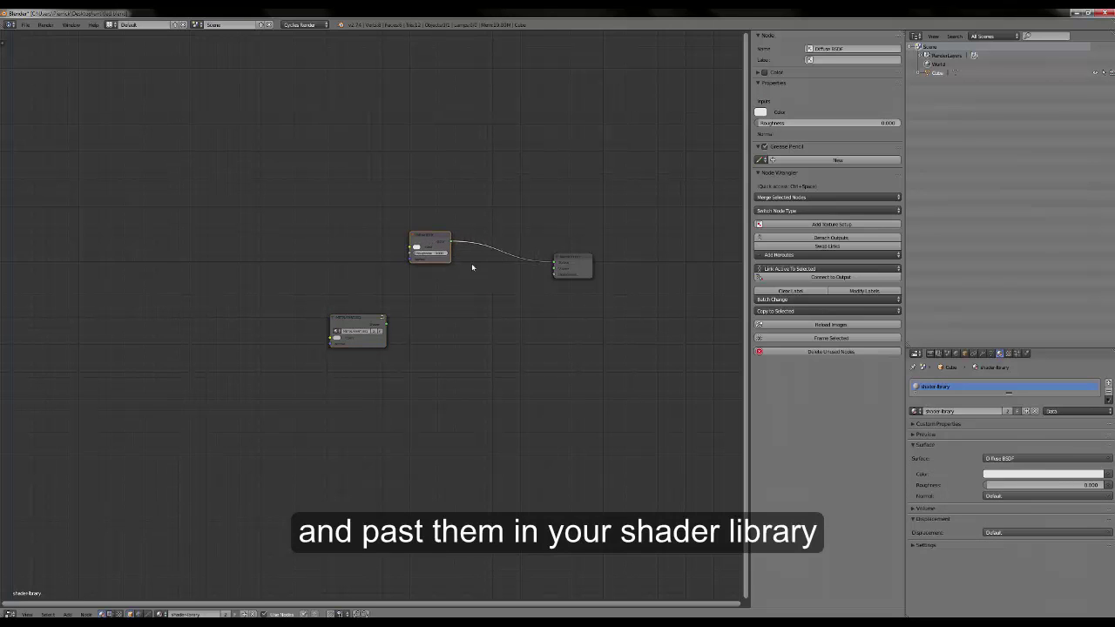
key("Delete")
left_click(595, 258)
key("Delete")
left_click_drag(345, 313, 350, 290)
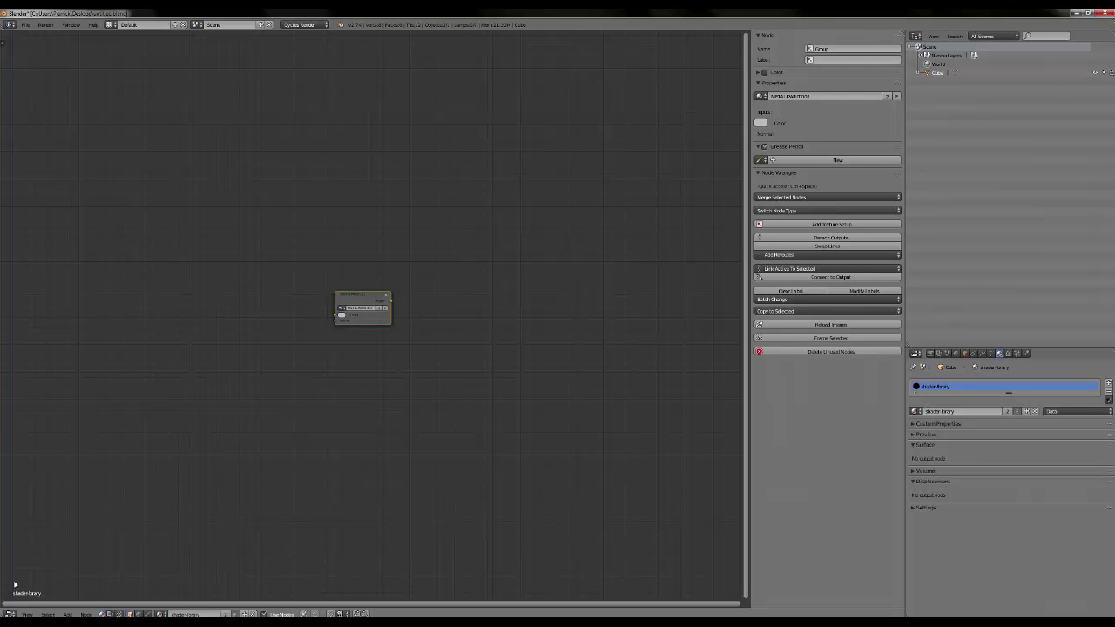
scroll(327, 402, "up", 2)
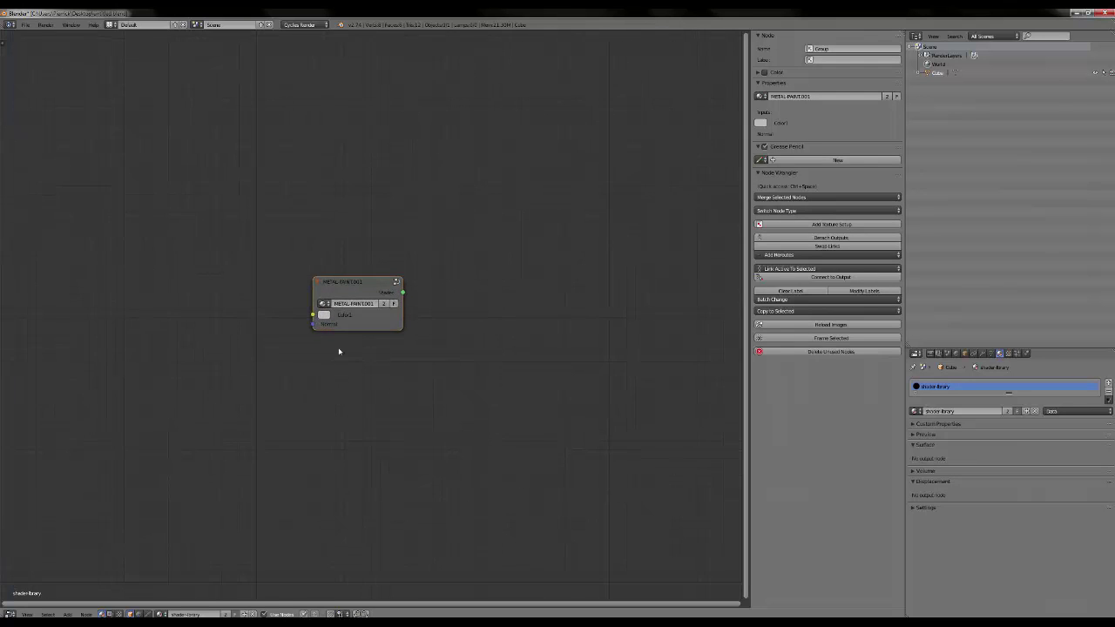
Review the available node groups in the Add menu's Group list.
key("shift+a")
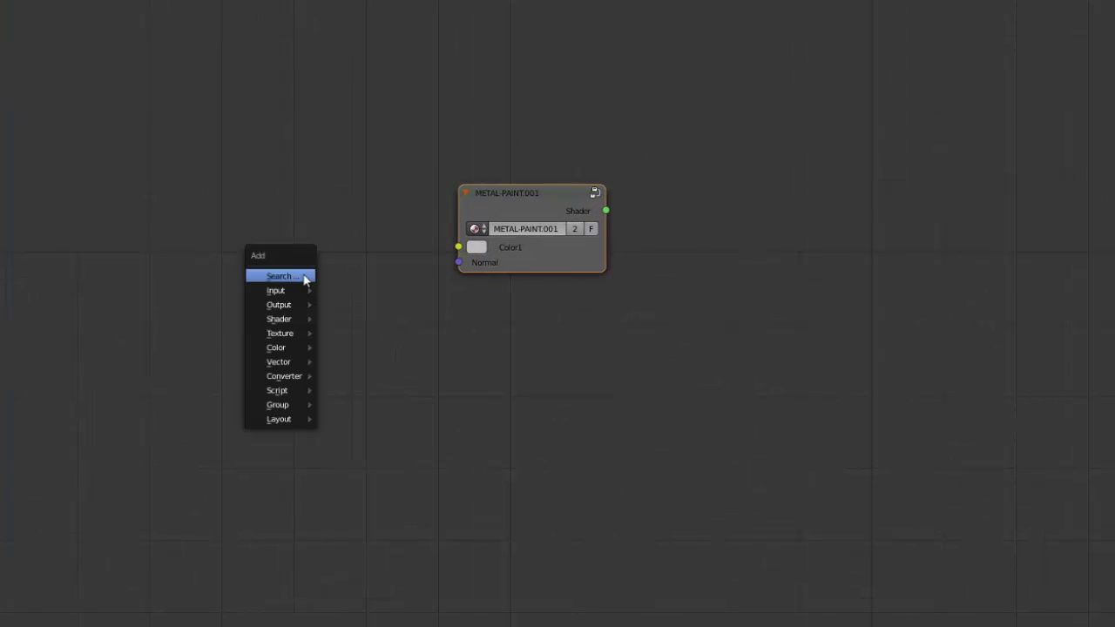
mouse_move(296, 402)
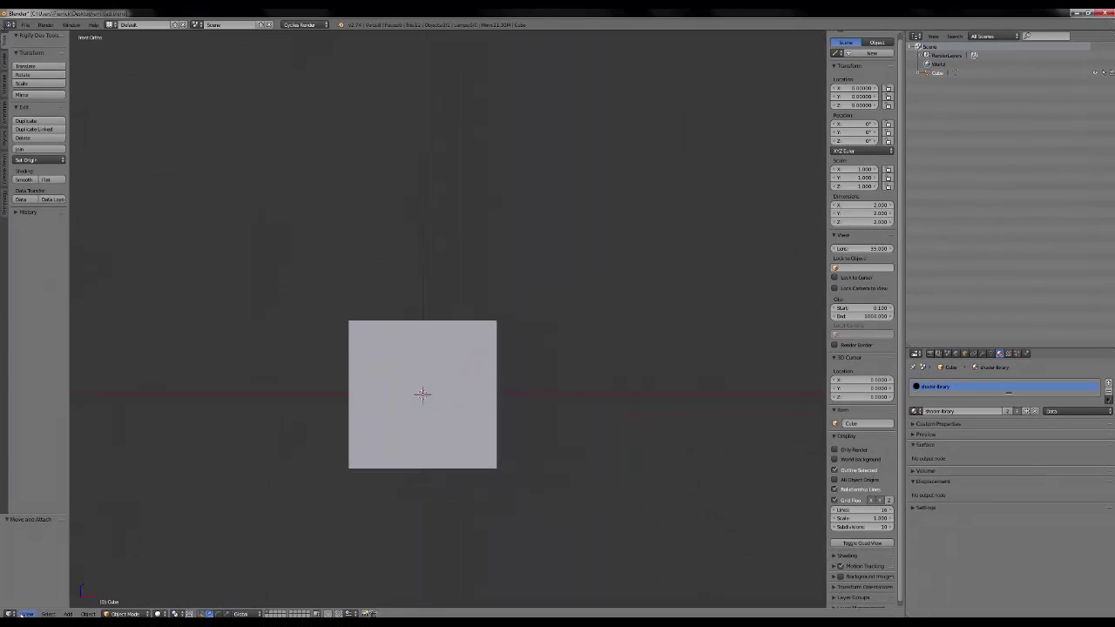
Switch the main area to the Node Editor and move the METAL-PAINT.001 group node up-left.
left_click(12, 614)
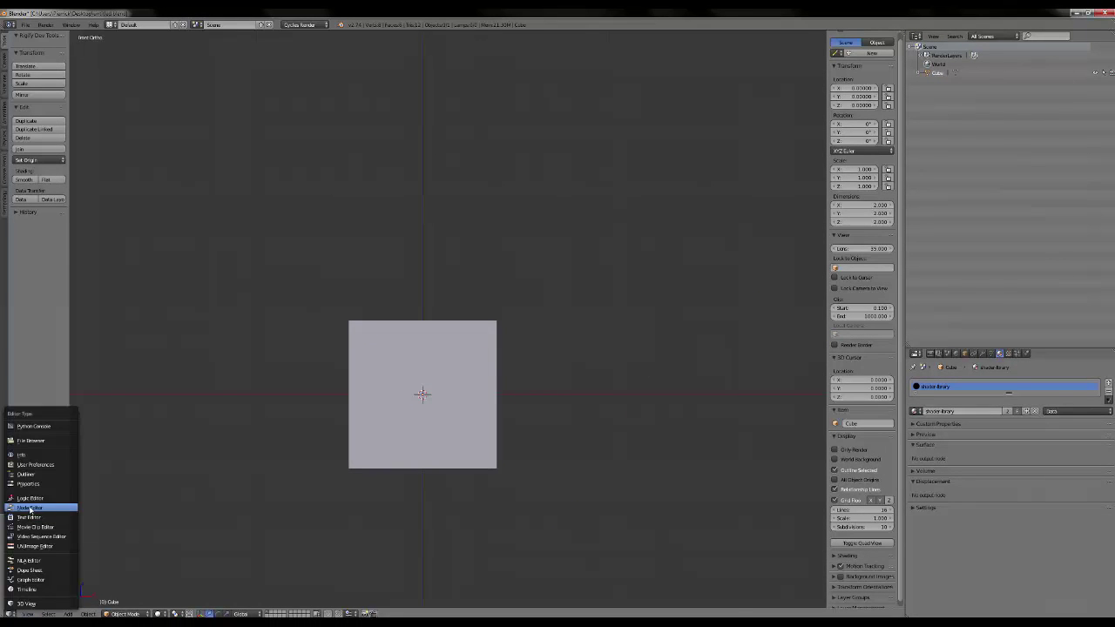
left_click(30, 507)
left_click_drag(348, 286, 334, 183)
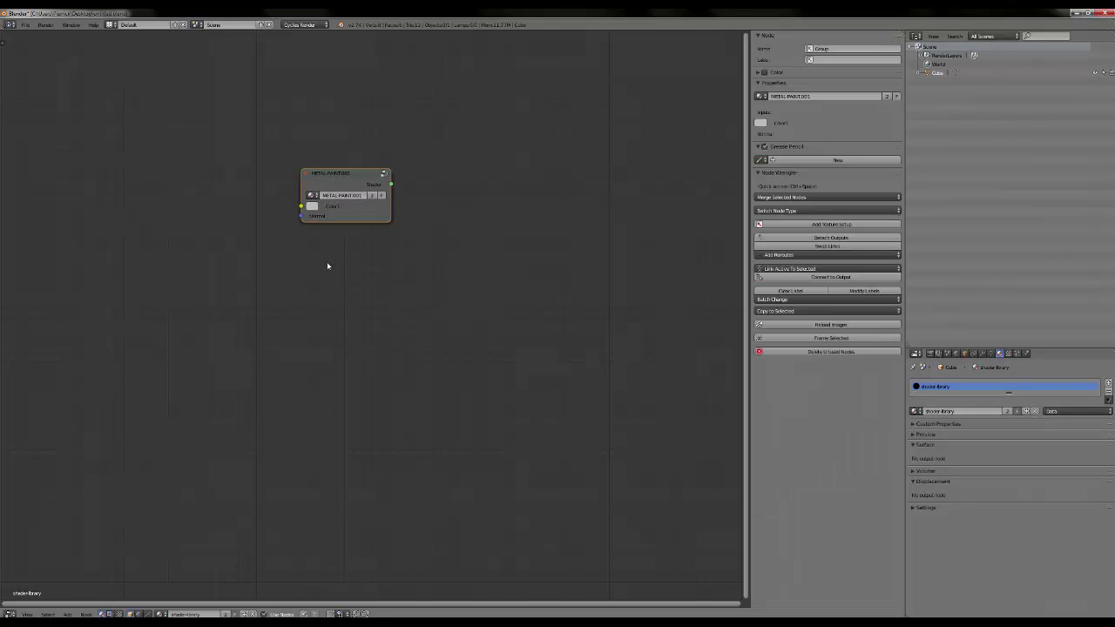
Add ABSORPTION and MIX-VALUE group nodes, MIX-VALUE below ABSORPTION, then return to the 3D View.
key("shift+a")
mouse_move(320, 343)
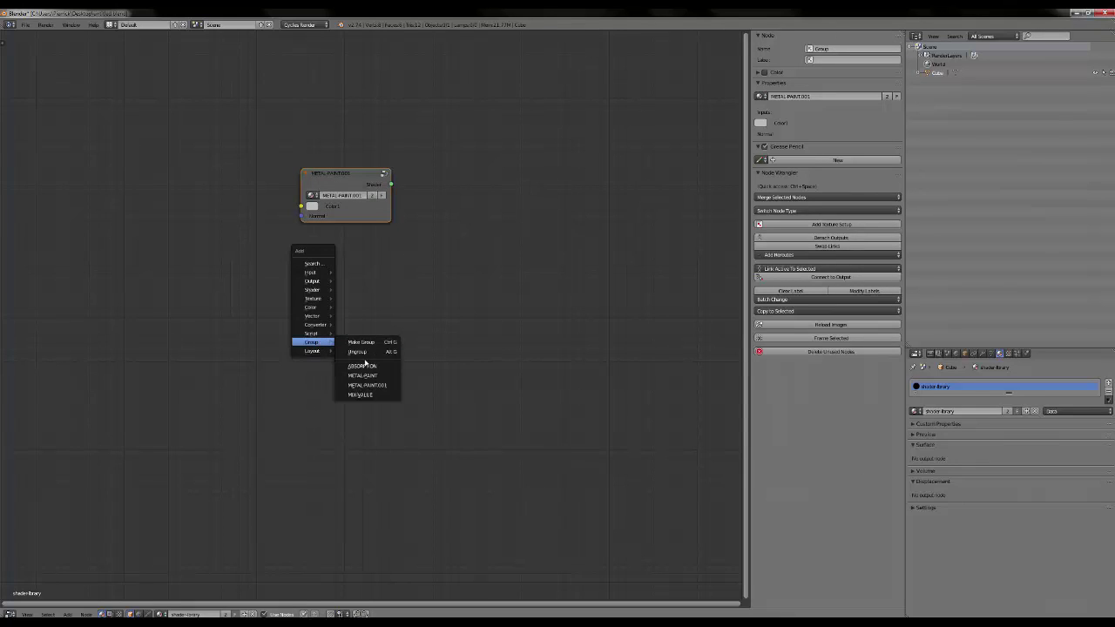
left_click(361, 366)
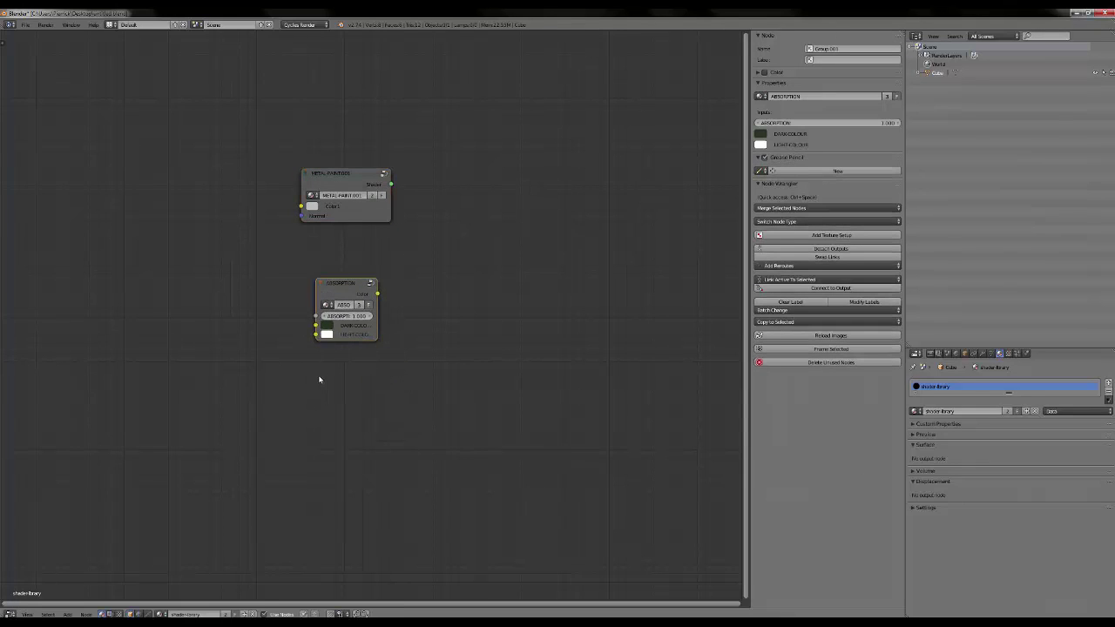
key("shift+a")
mouse_move(318, 378)
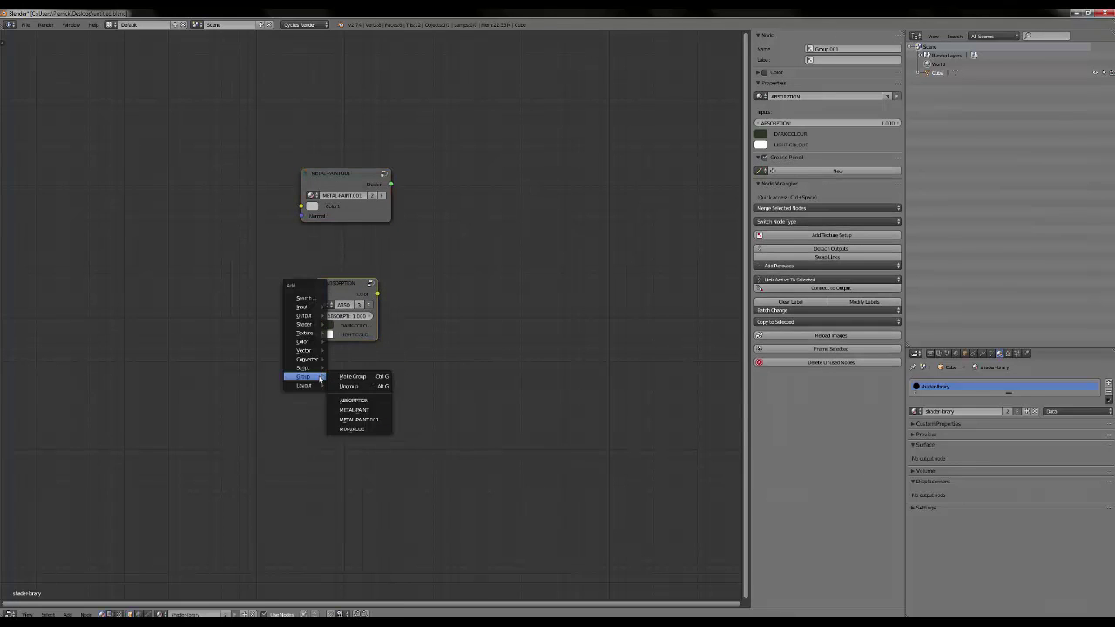
left_click(359, 428)
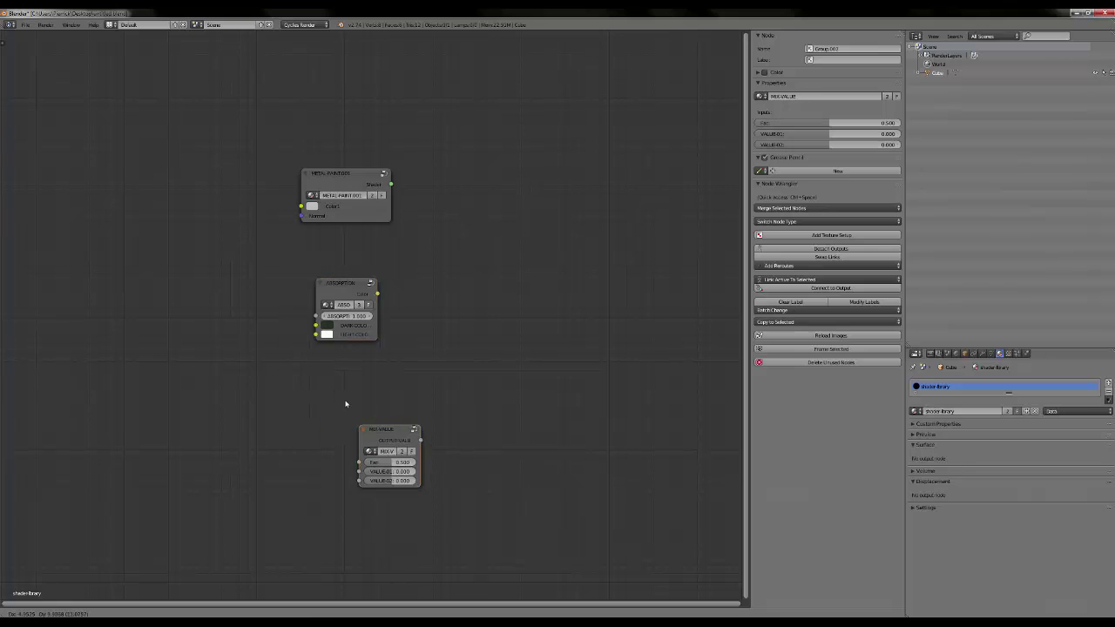
left_click(299, 365)
scroll(403, 462, "up", 1)
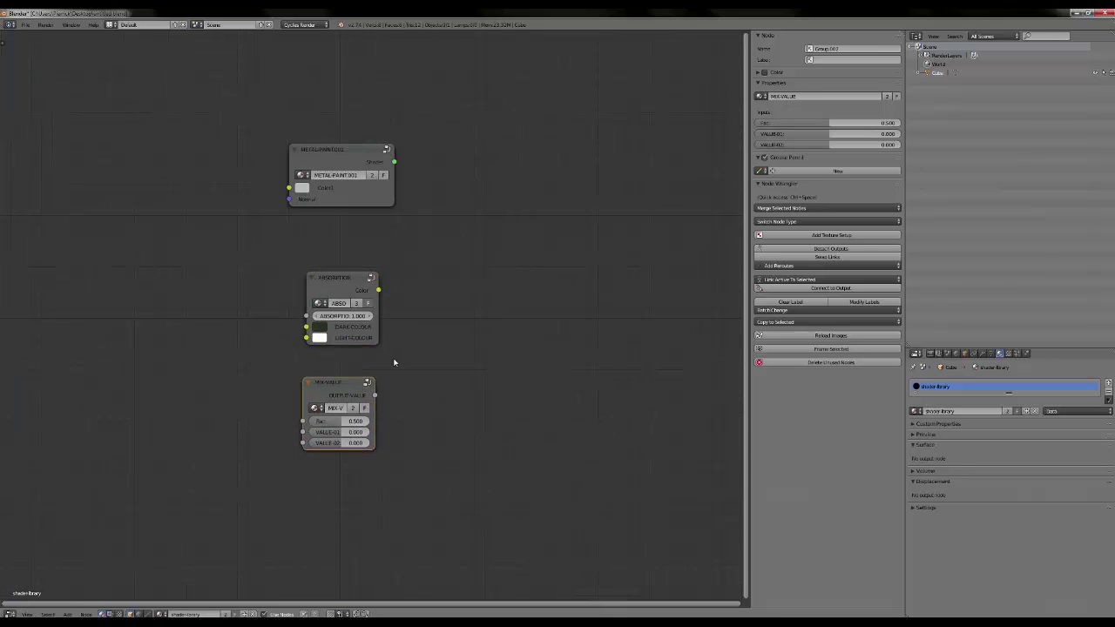
left_click(333, 307)
scroll(490, 335, "down", 1)
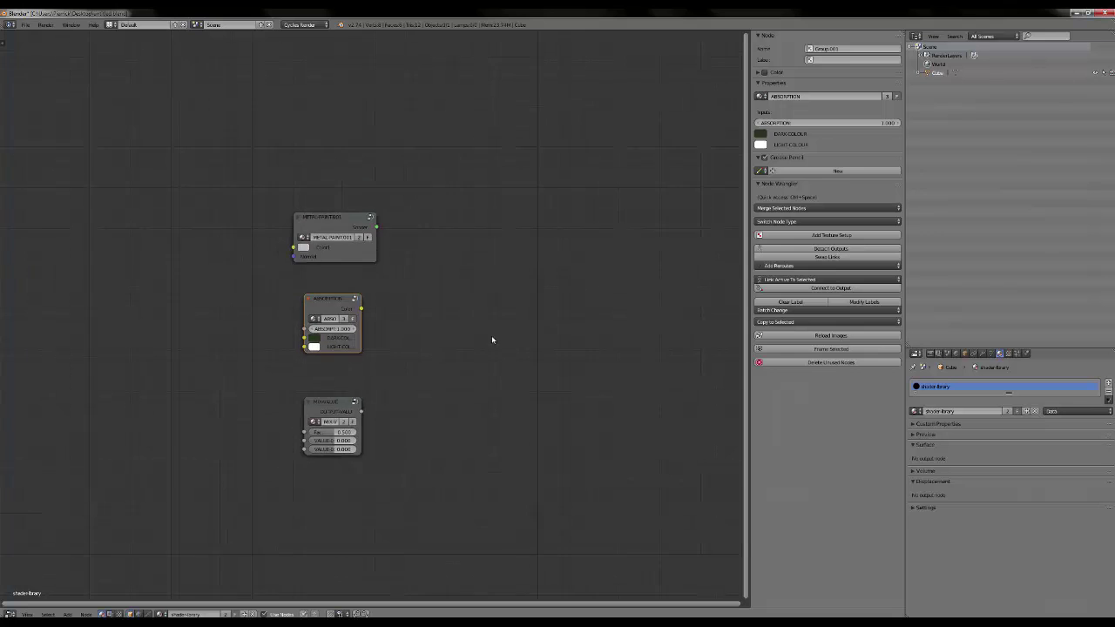
scroll(490, 340, "down", 1)
left_click(10, 614)
left_click(26, 604)
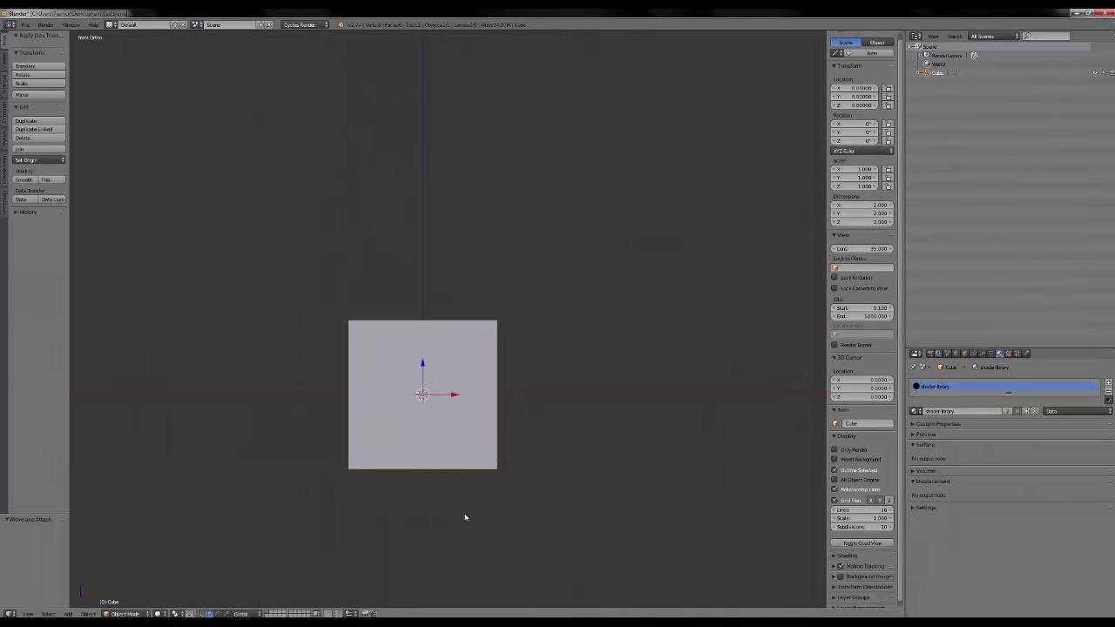
Delete the cube, leaving an empty scene.
key("x")
left_click(407, 320)
middle_click_drag(479, 430, 453, 380, "shift")
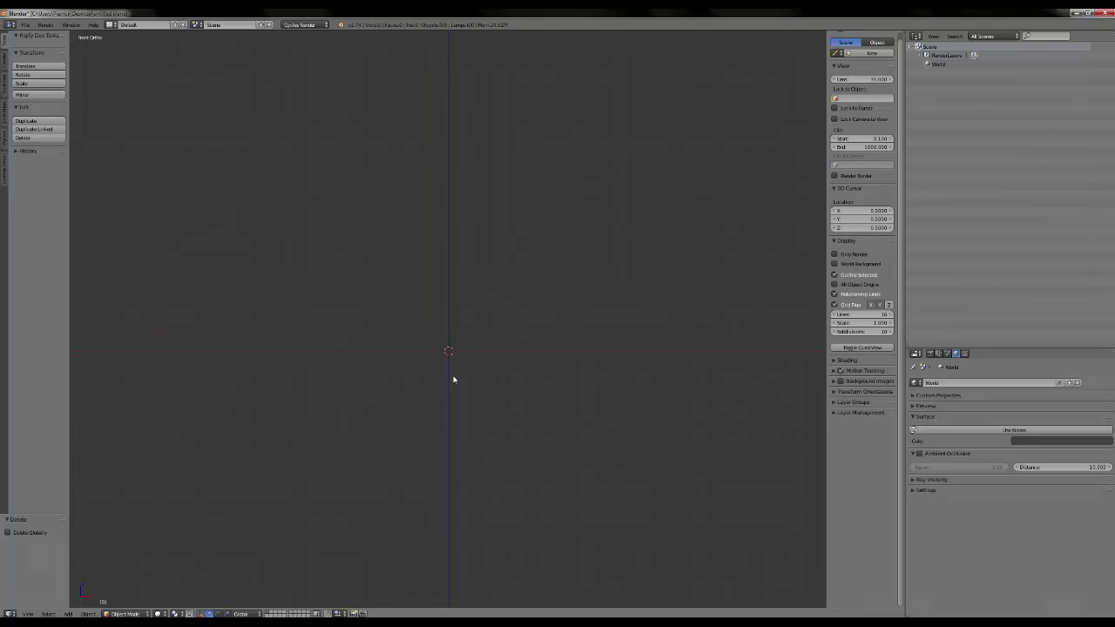
Save the empty scene as the startup file (Ctrl+U) and quit Blender.
key("ctrl+u")
left_click(1099, 13)
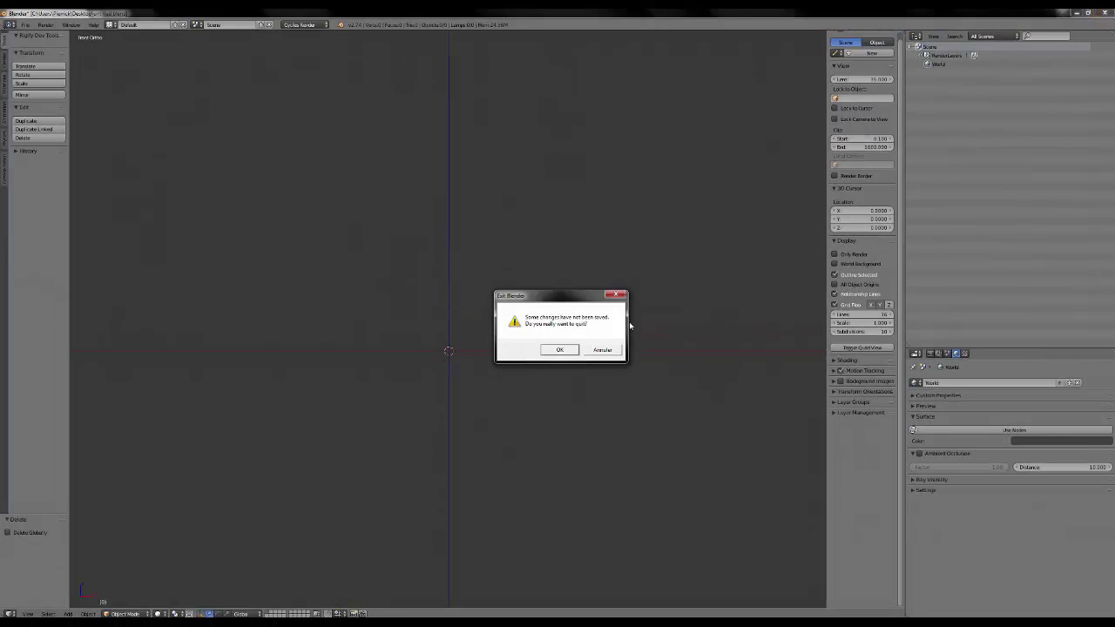
left_click(560, 349)
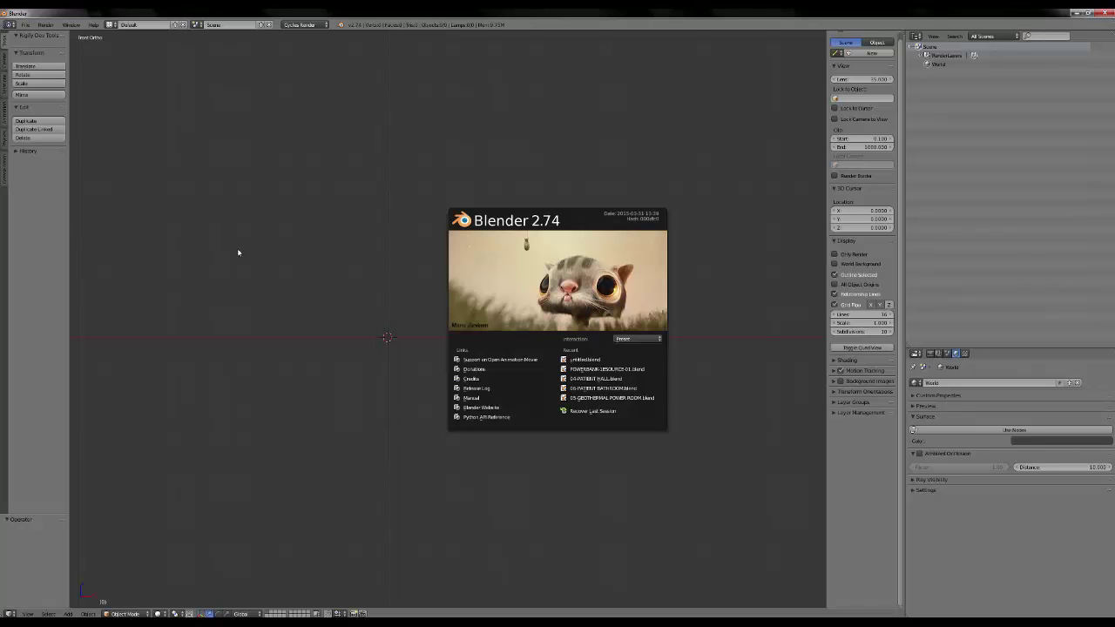
Add a Suzanne monkey mesh, give it a new material, and show its nodes in the Node Editor.
left_click(349, 348)
key("shift+a")
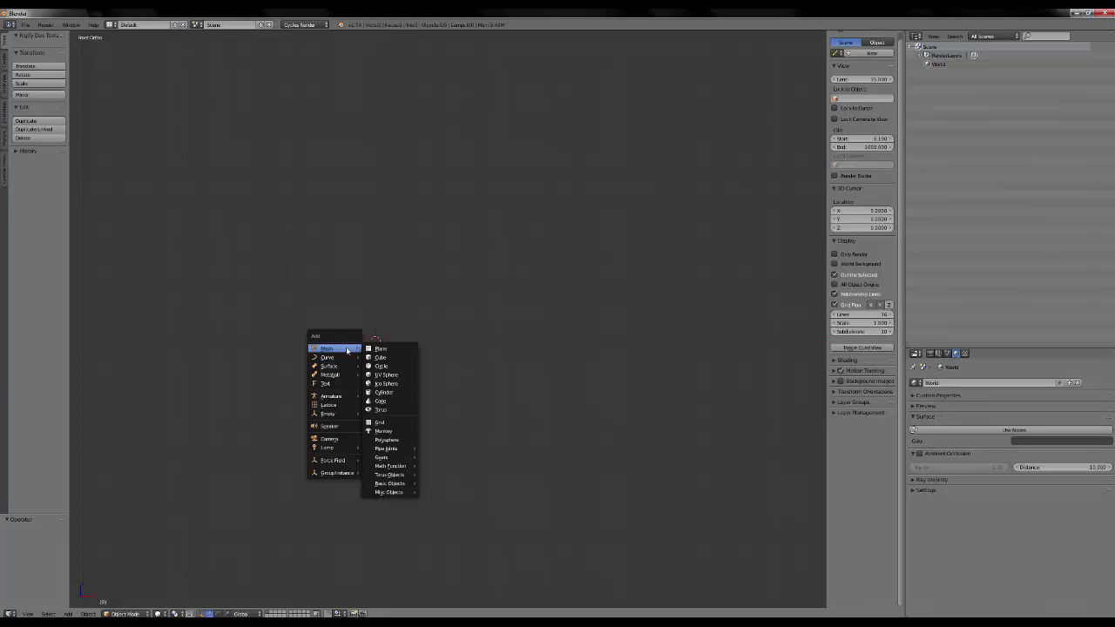
mouse_move(345, 351)
left_click(396, 427)
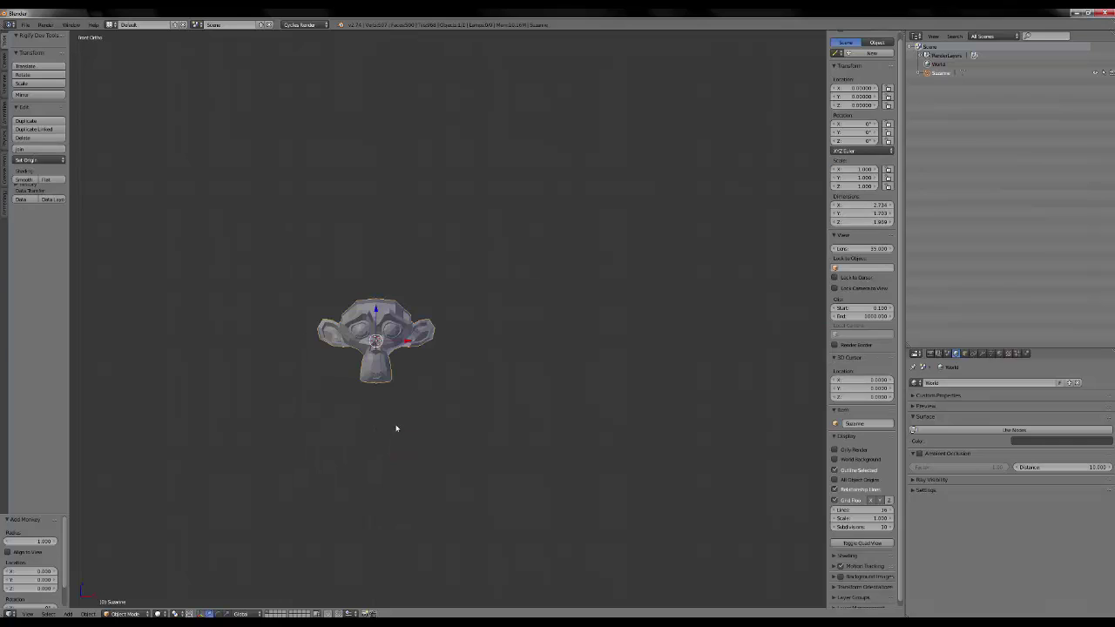
left_click(999, 352)
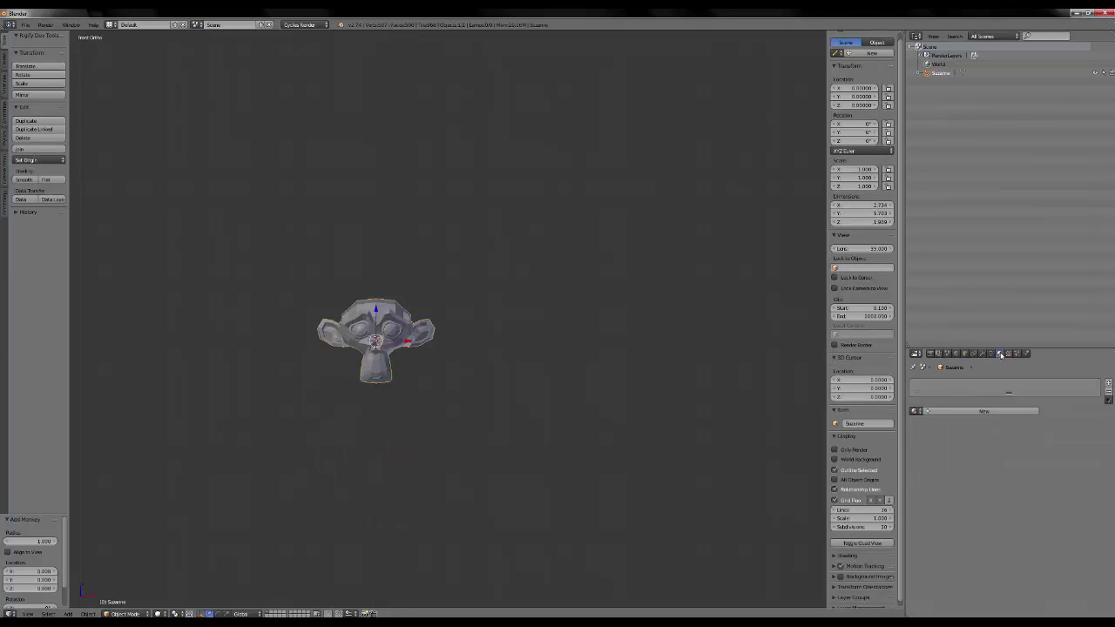
left_click(955, 411)
scroll(311, 444, "up", 3)
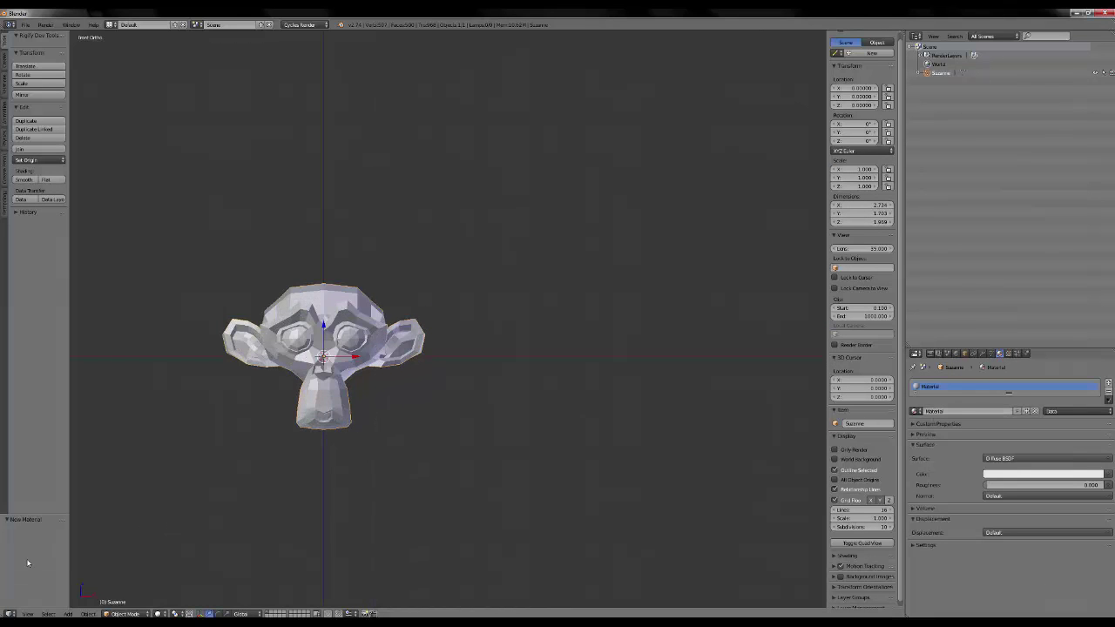
left_click(11, 613)
left_click(26, 510)
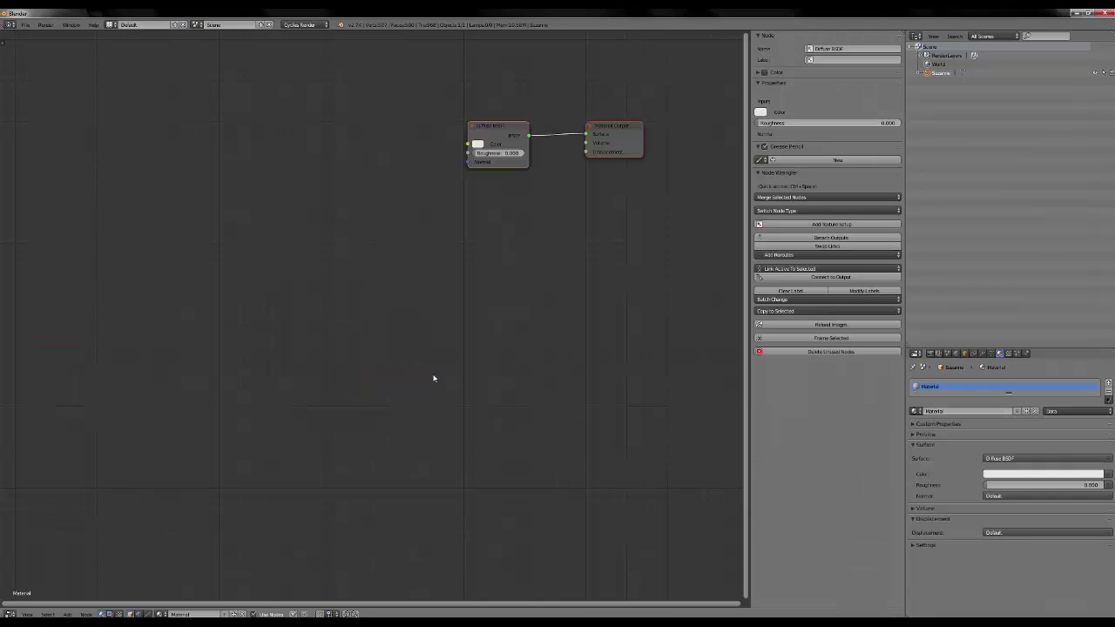
key("Home")
Add the ABSORPTION, METAL-PAINT and MIX-VALUE node groups to the material tree.
key("shift+a")
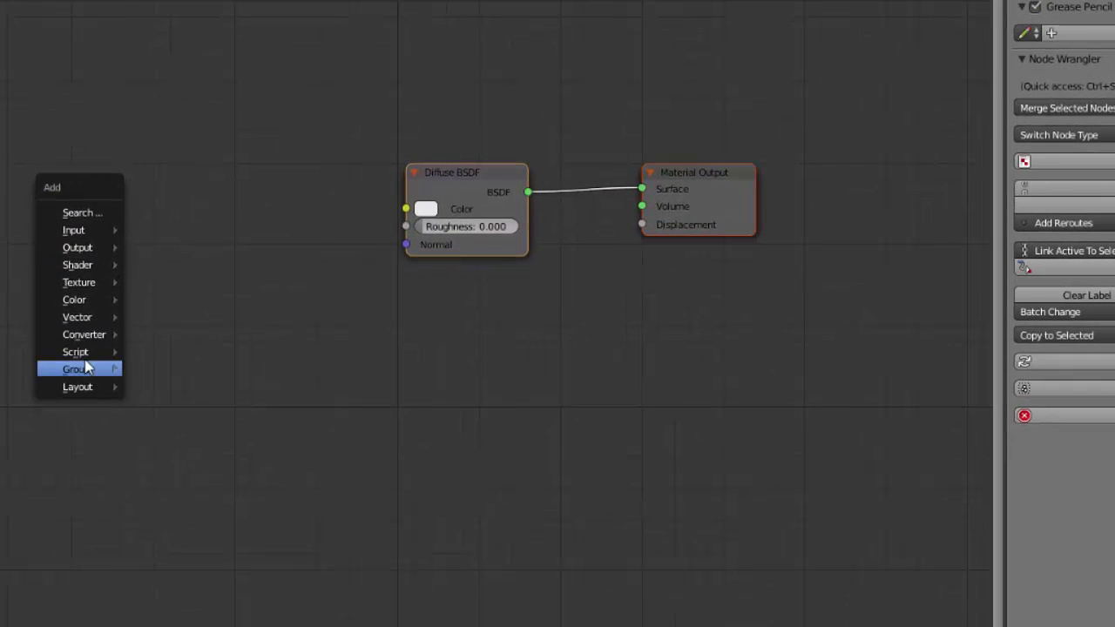
mouse_move(85, 368)
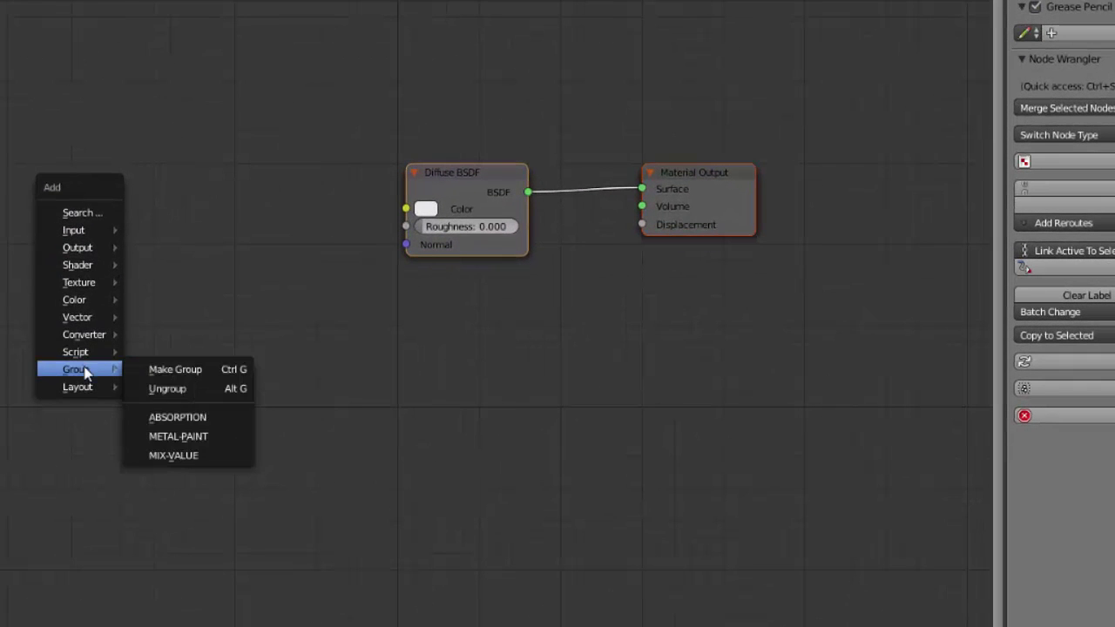
left_click(189, 416)
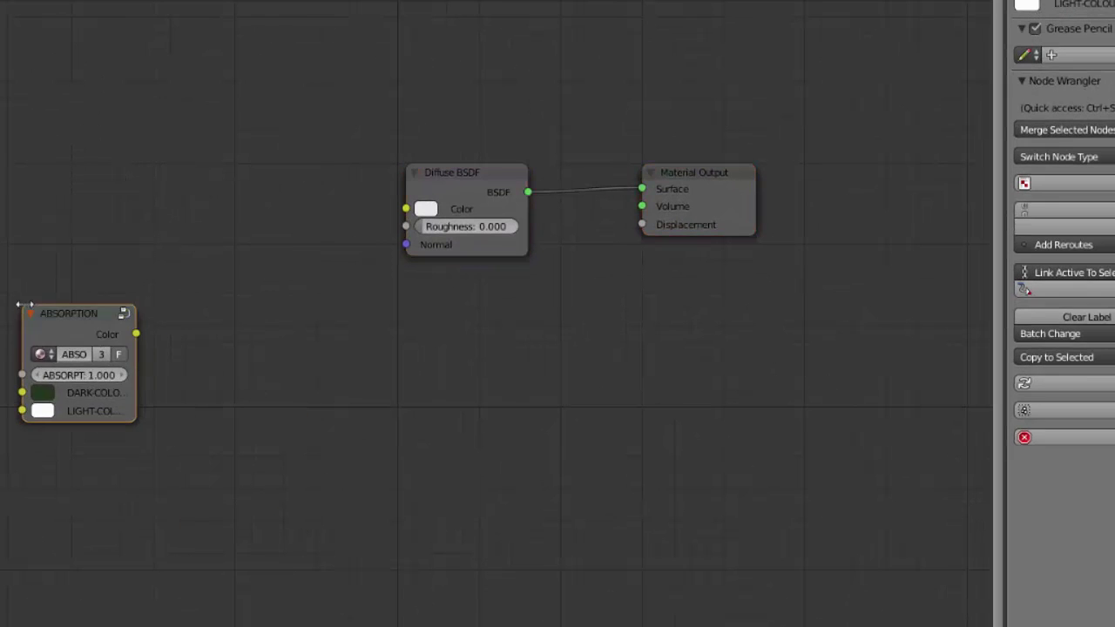
left_click(57, 314)
key("shift+a")
mouse_move(193, 417)
left_click(301, 464)
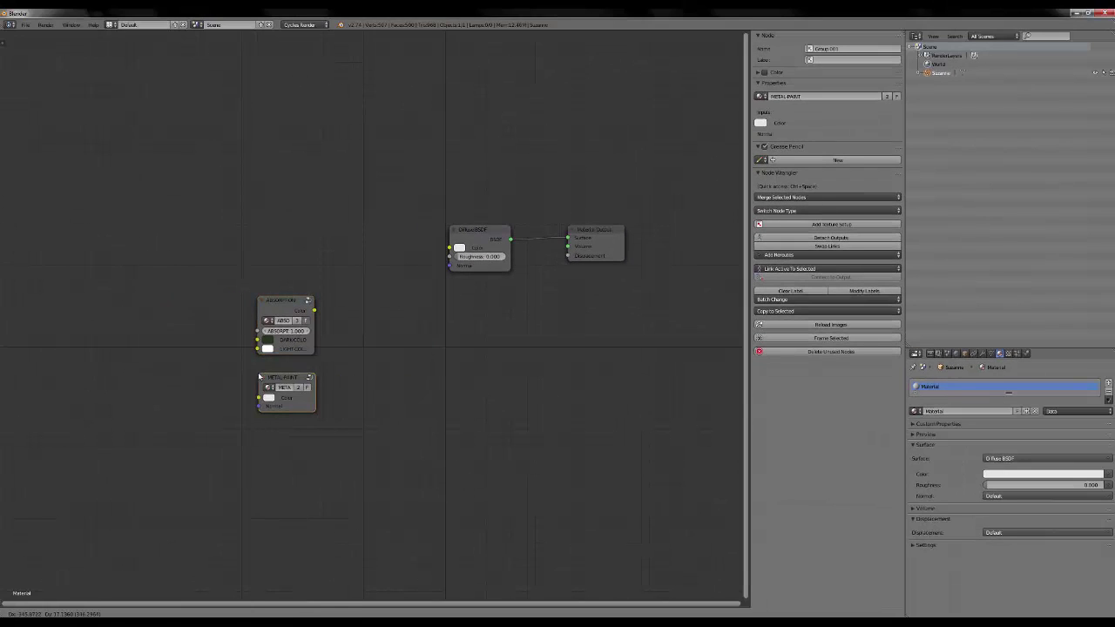
left_click(258, 376)
key("shift+a")
mouse_move(268, 441)
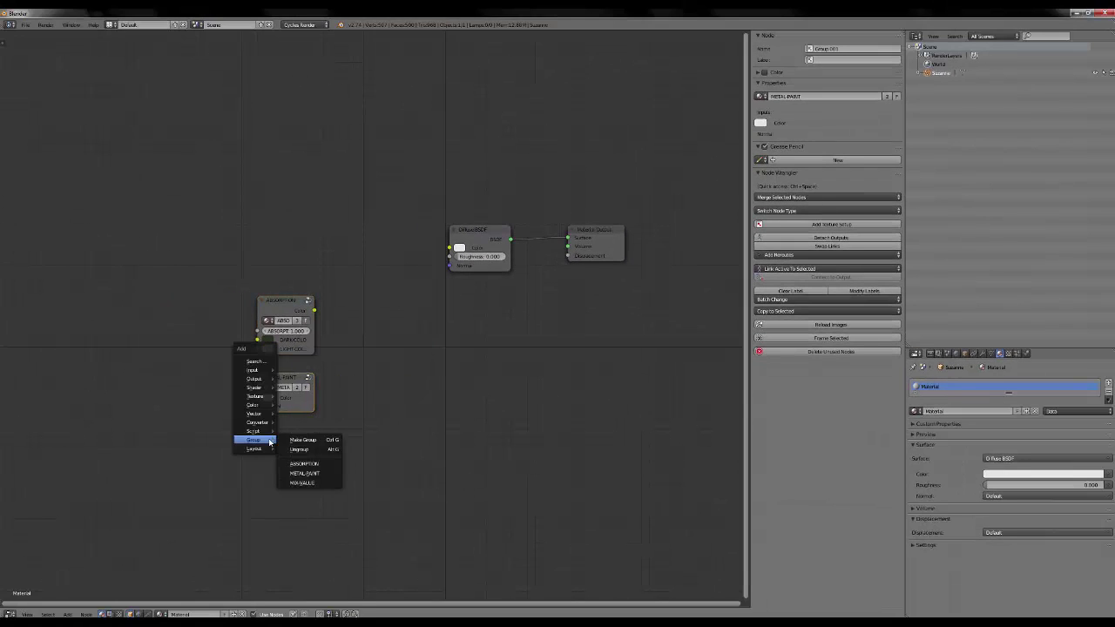
left_click(316, 484)
left_click(253, 430)
Stack ABSORPTION, METAL-PAINT and MIX-VALUE neatly in a vertical column.
middle_click_drag(328, 417, 373, 374)
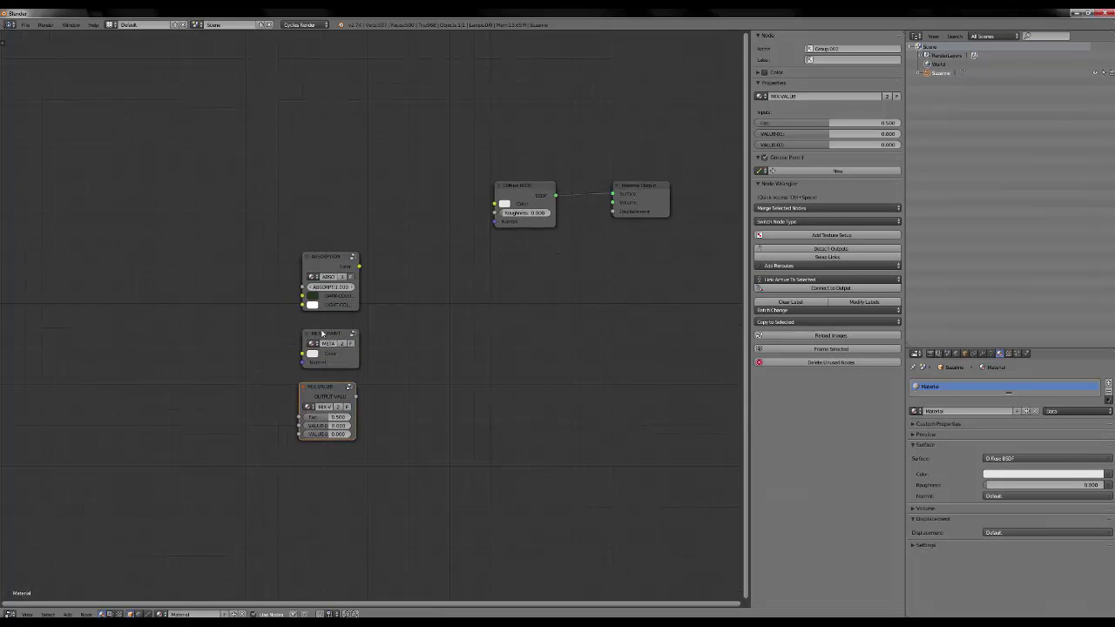
left_click_drag(321, 333, 317, 329)
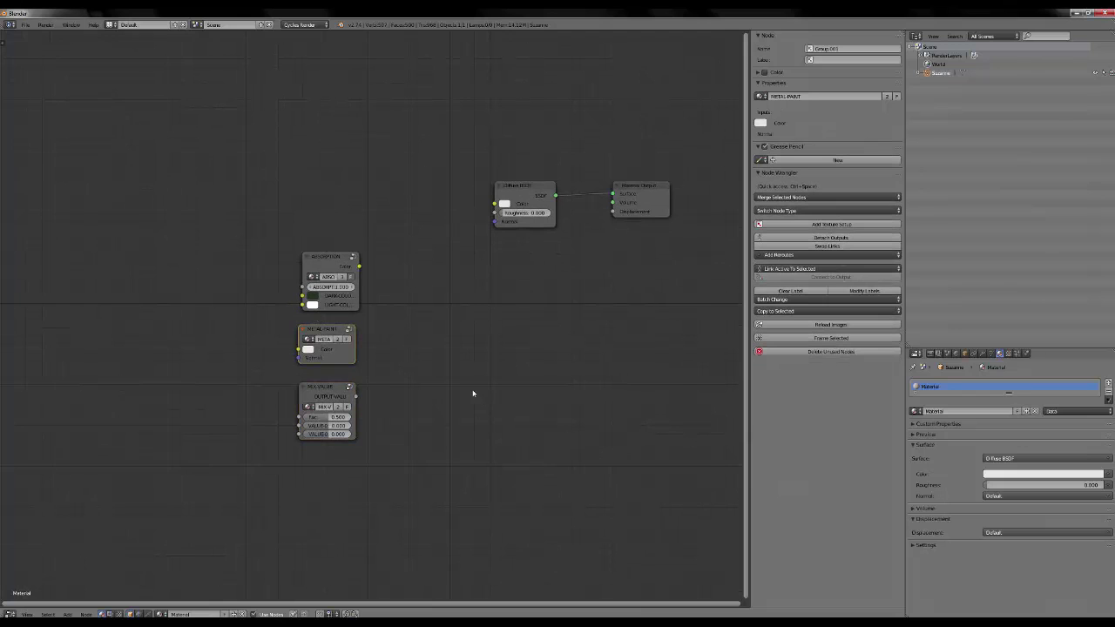
left_click(313, 264)
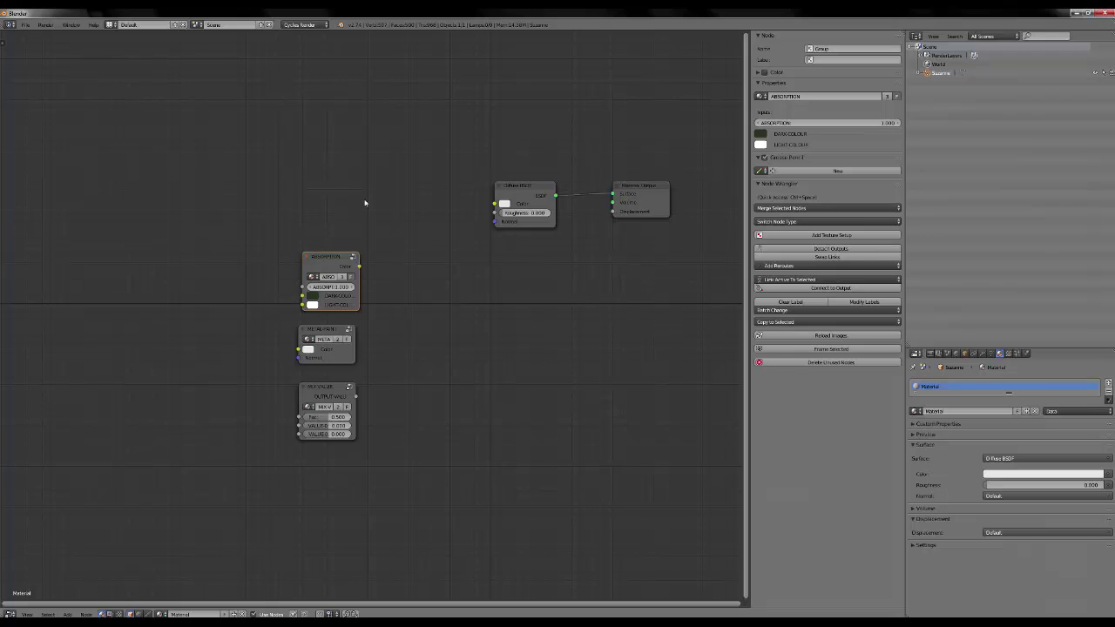
left_click_drag(327, 259, 313, 204)
left_click_drag(314, 334, 299, 288)
left_click_drag(328, 387, 311, 351)
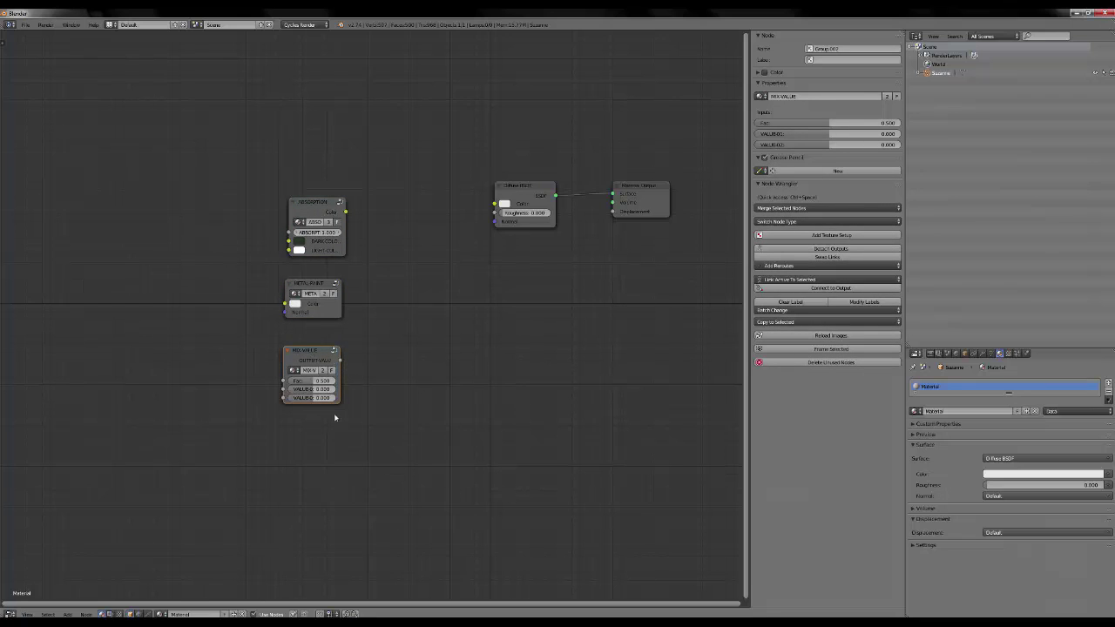
Slide the MIX-VALUE group node left, away from the ABSORPTION and METAL-PAINT column.
scroll(349, 426, "up", 1)
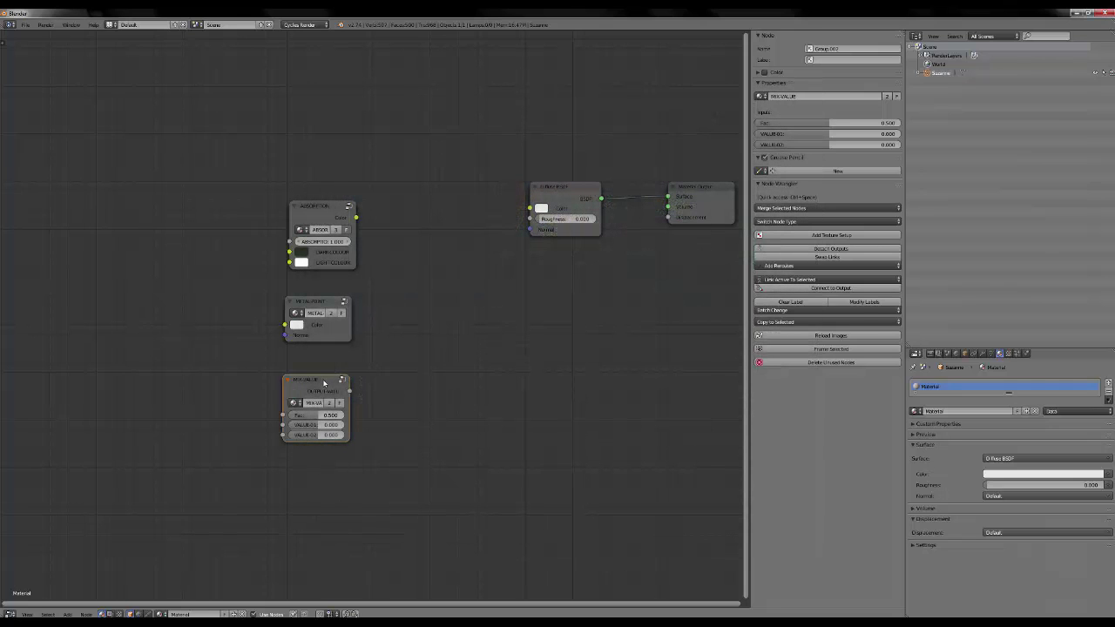
left_click_drag(323, 383, 220, 377)
middle_click_drag(323, 404, 296, 347)
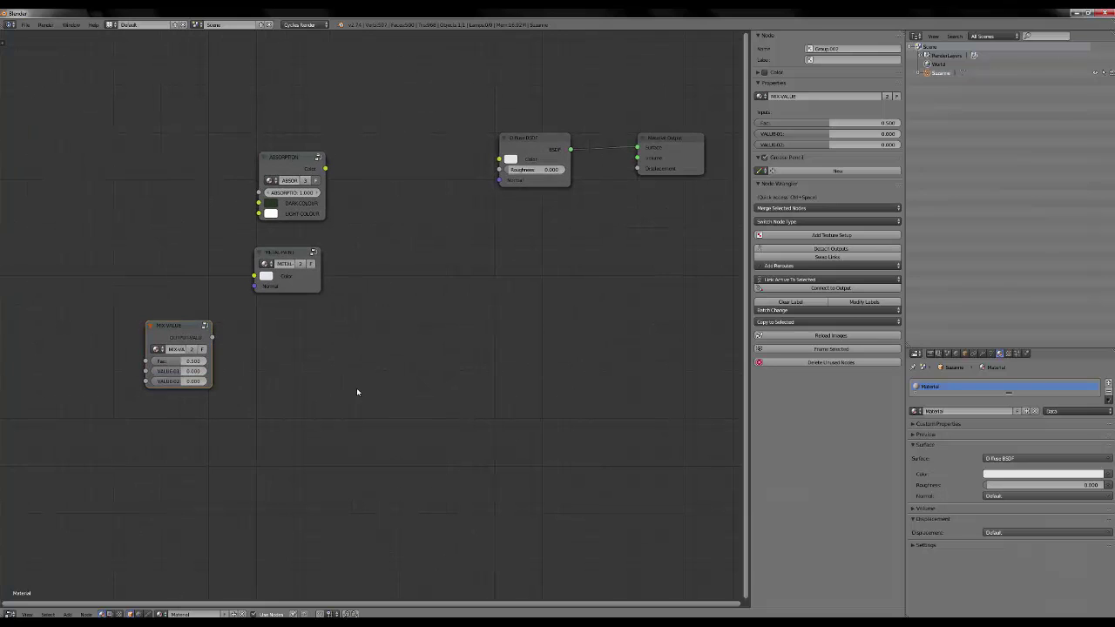
Add a MixRGB colour mixing node to the material tree.
key("shift+a")
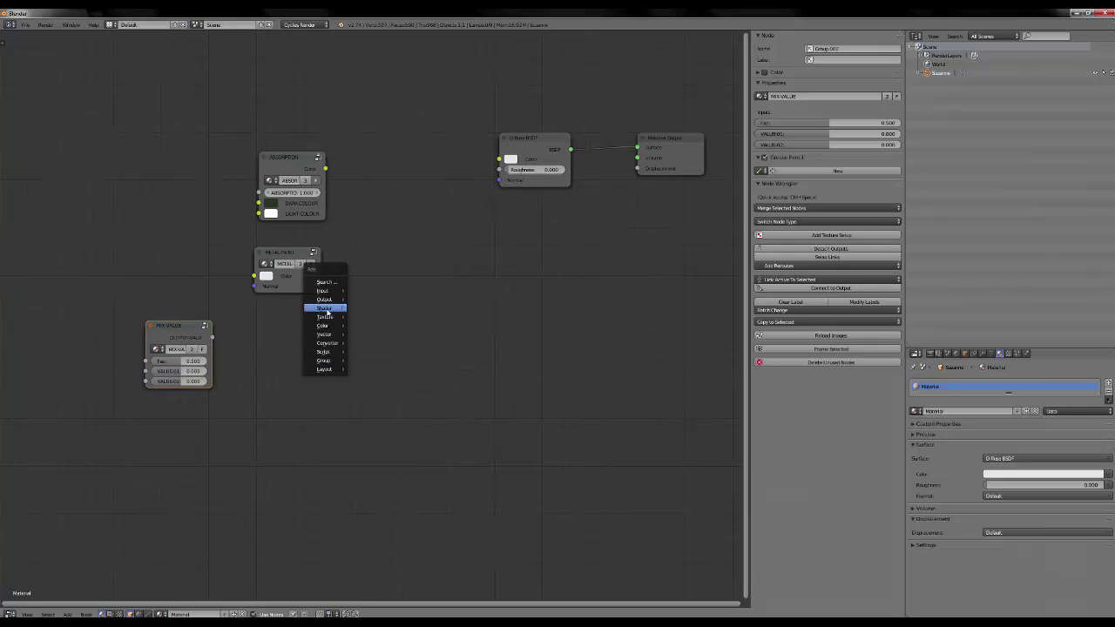
mouse_move(325, 309)
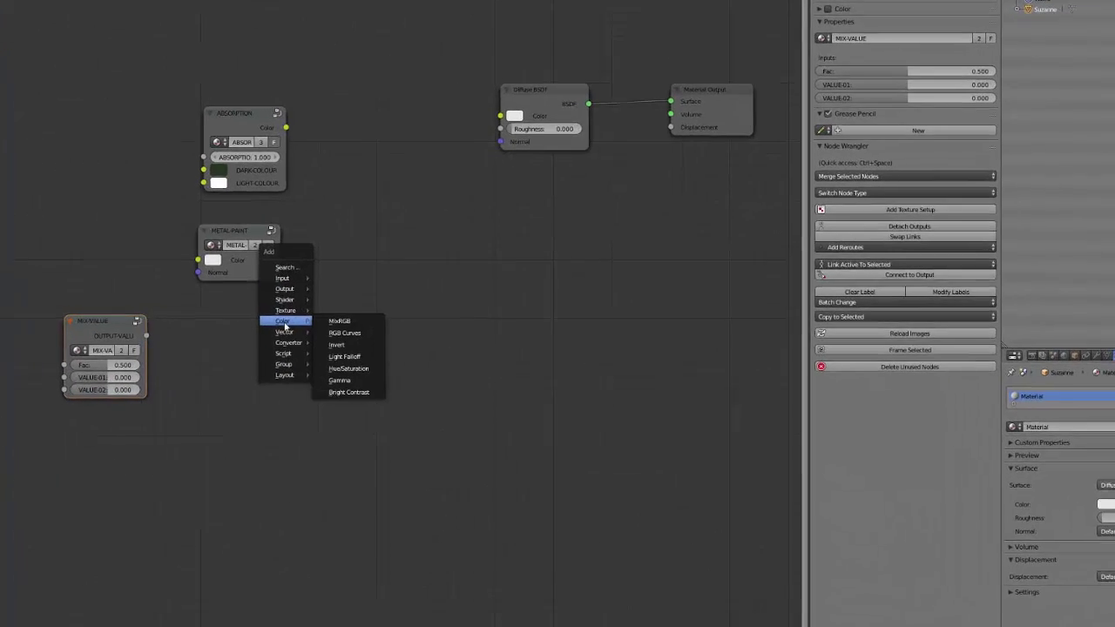
left_click(339, 320)
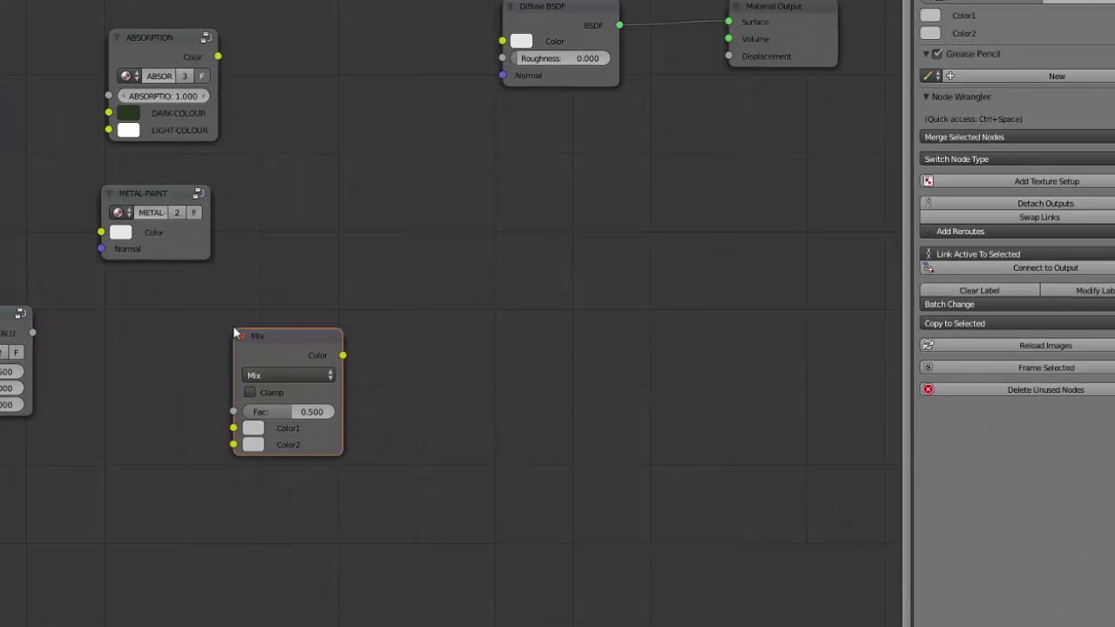
left_click(251, 428)
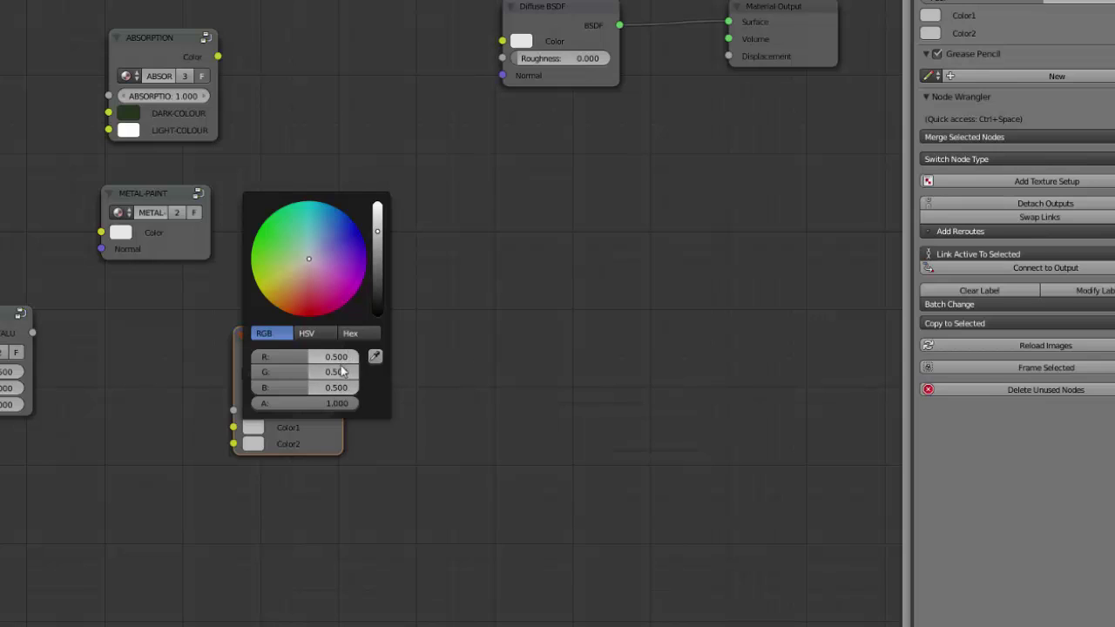
Set the Mix node's Color1 to RGB 0.2, 0.2, 0.2 dark grey.
left_click(254, 428)
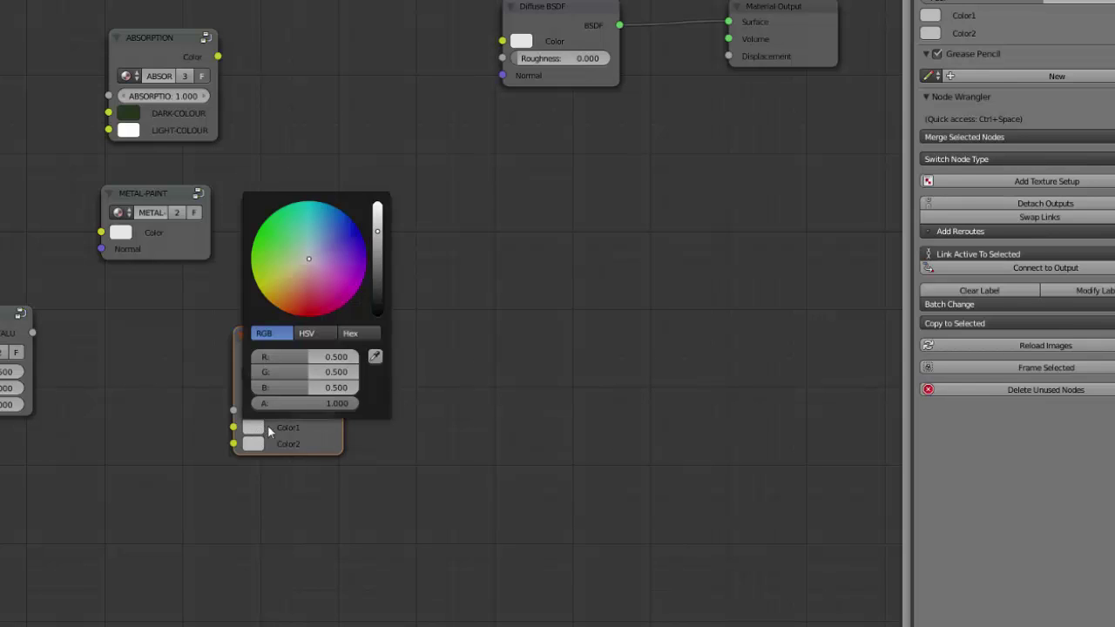
left_click(310, 334)
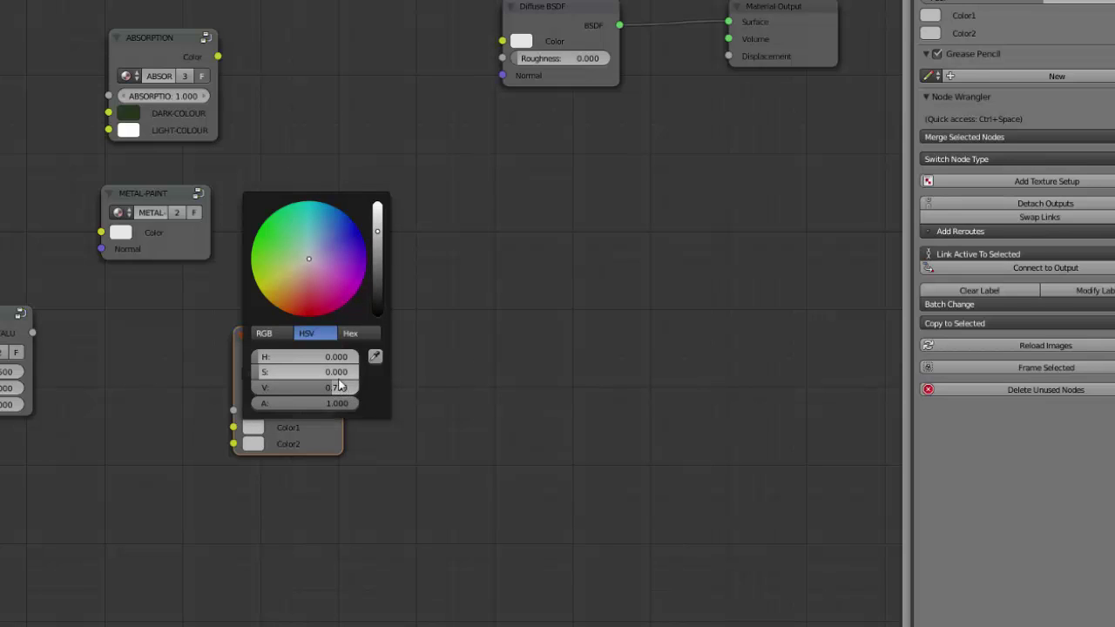
left_click(278, 338)
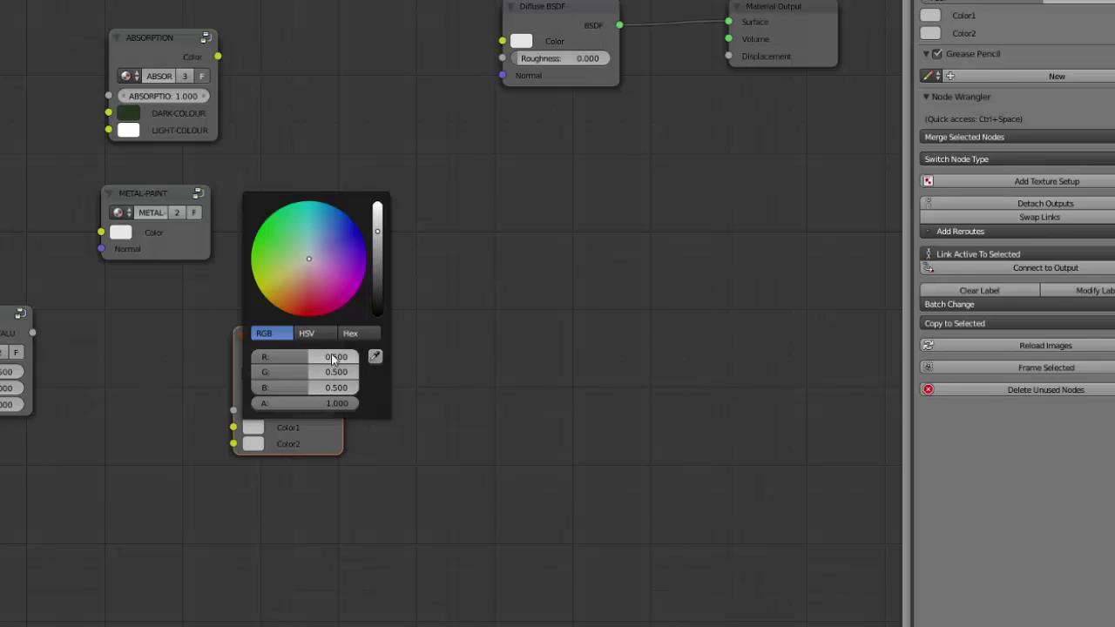
left_click_drag(333, 358, 315, 353)
left_click(315, 353)
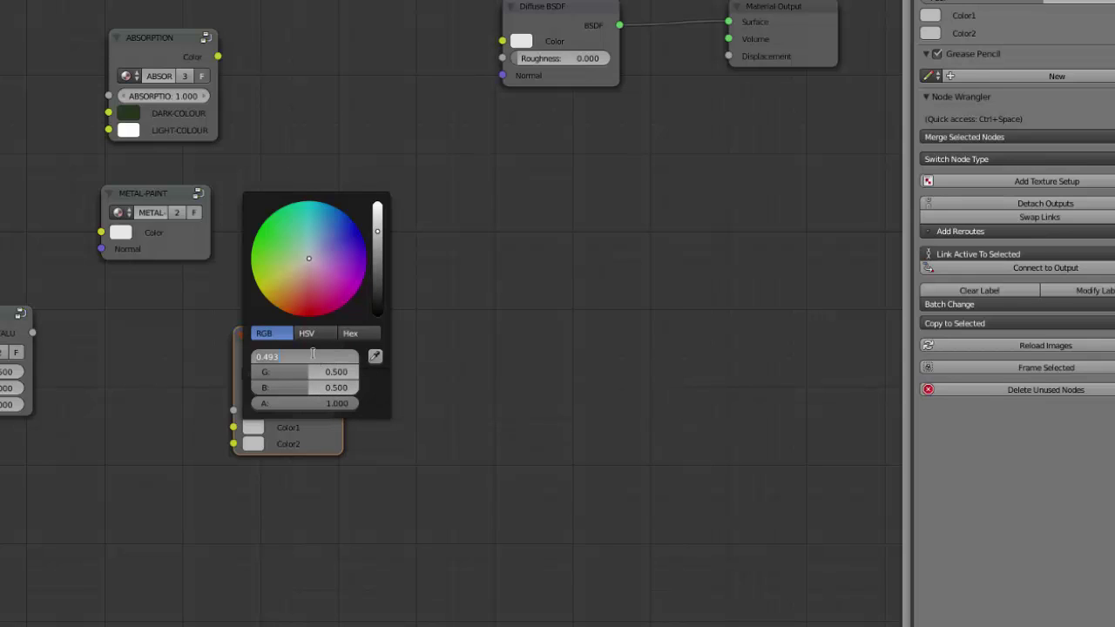
type("0.2")
key("Tab")
type("0.2")
key("Tab")
type("0.2")
key("Return")
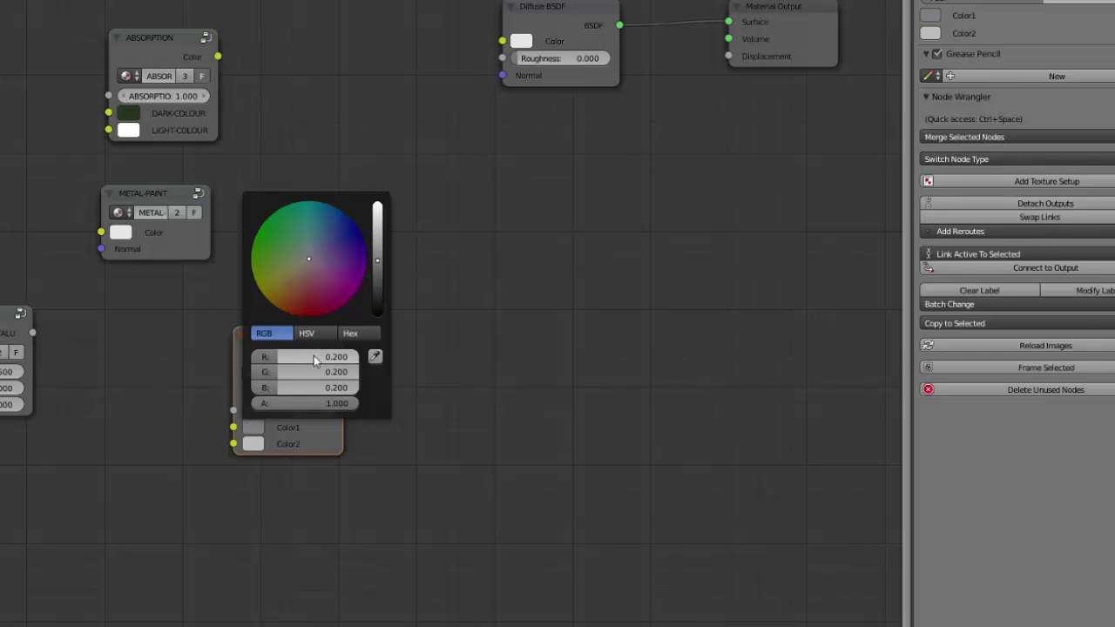
left_click(307, 333)
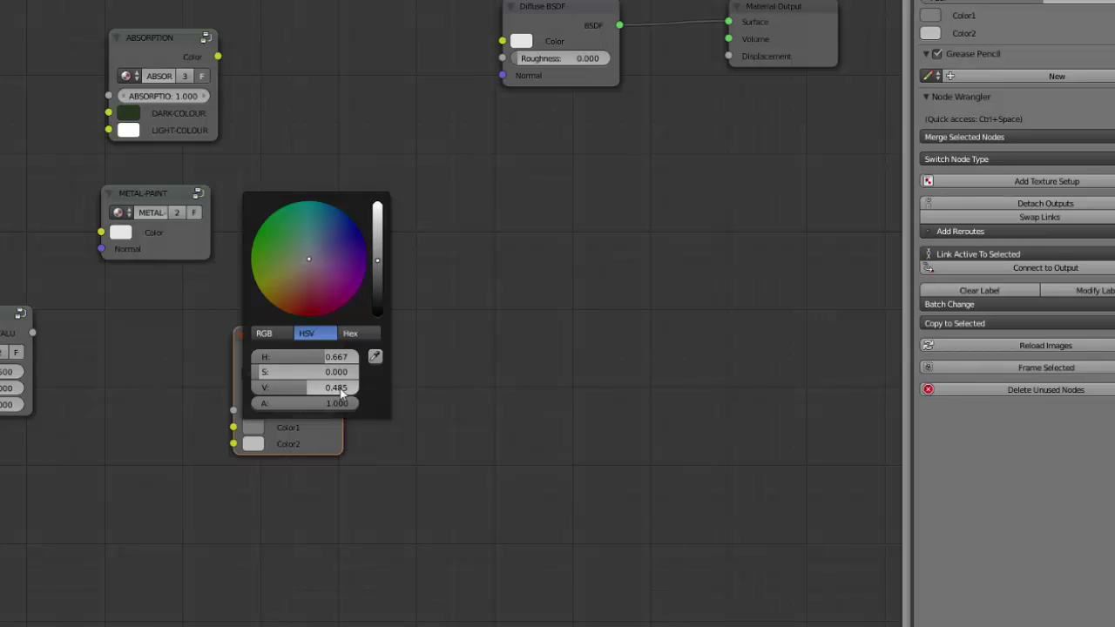
left_click_drag(297, 352, 283, 348)
Delete the Mix node and add a fresh MixRGB node in its place.
key("x")
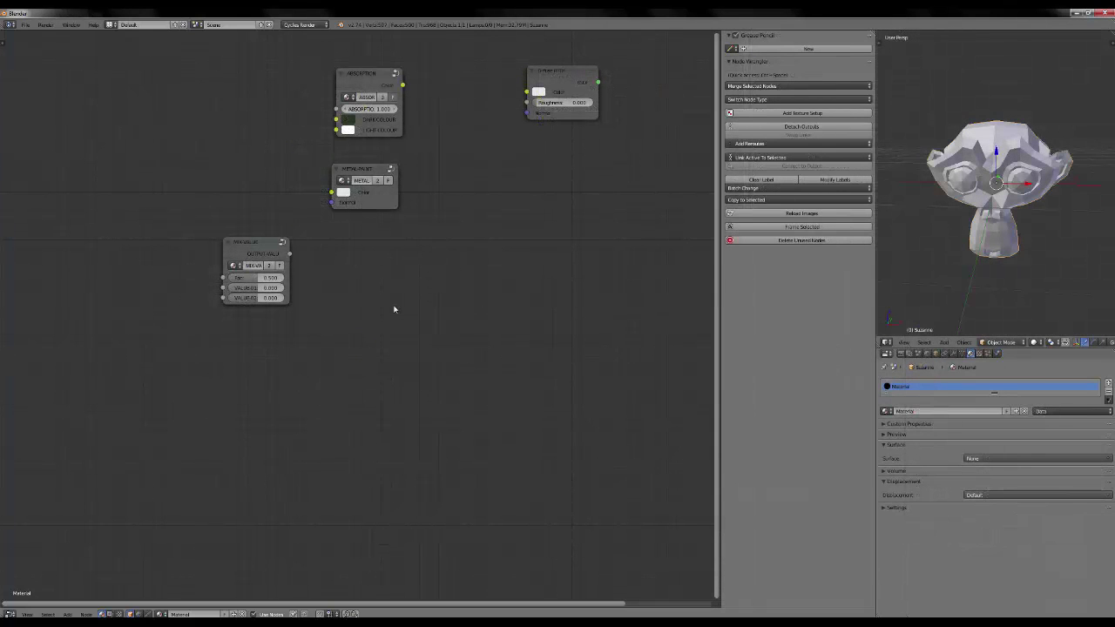
key("shift+a")
mouse_move(395, 309)
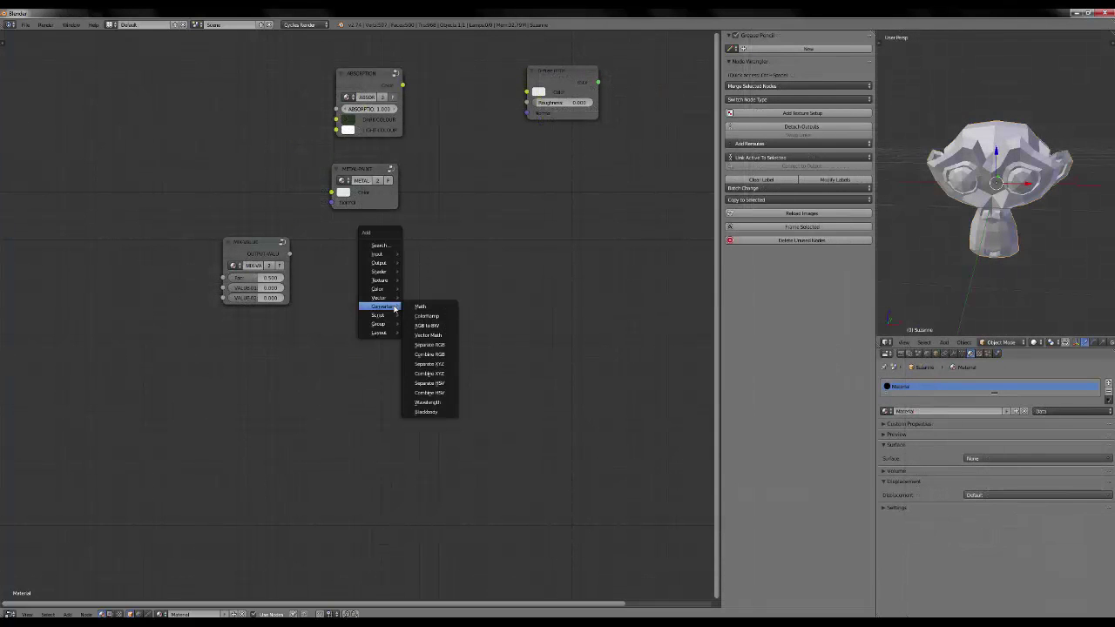
mouse_move(379, 288)
left_click(418, 290)
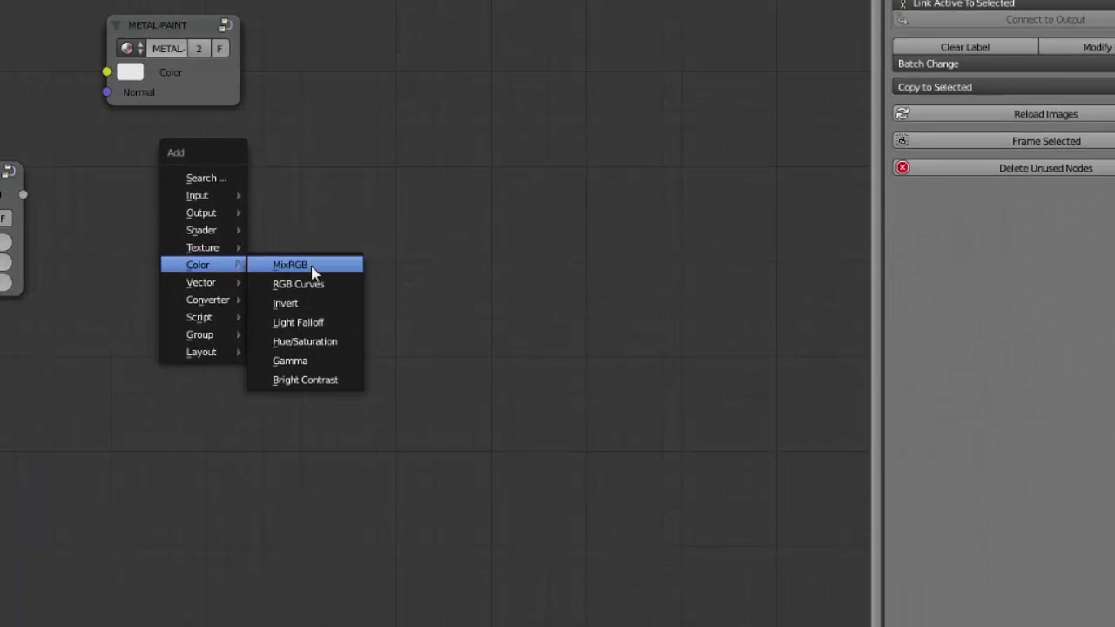
left_click(209, 306)
middle_click_drag(443, 284, 288, 300)
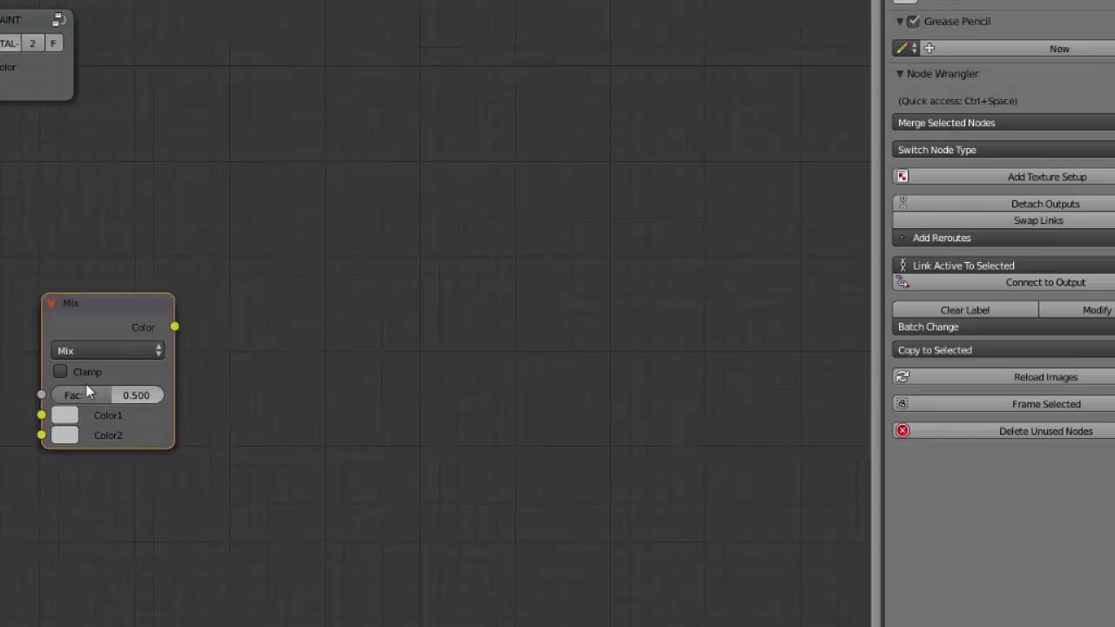
Add an Add math node, then delete it again.
key("shift+a")
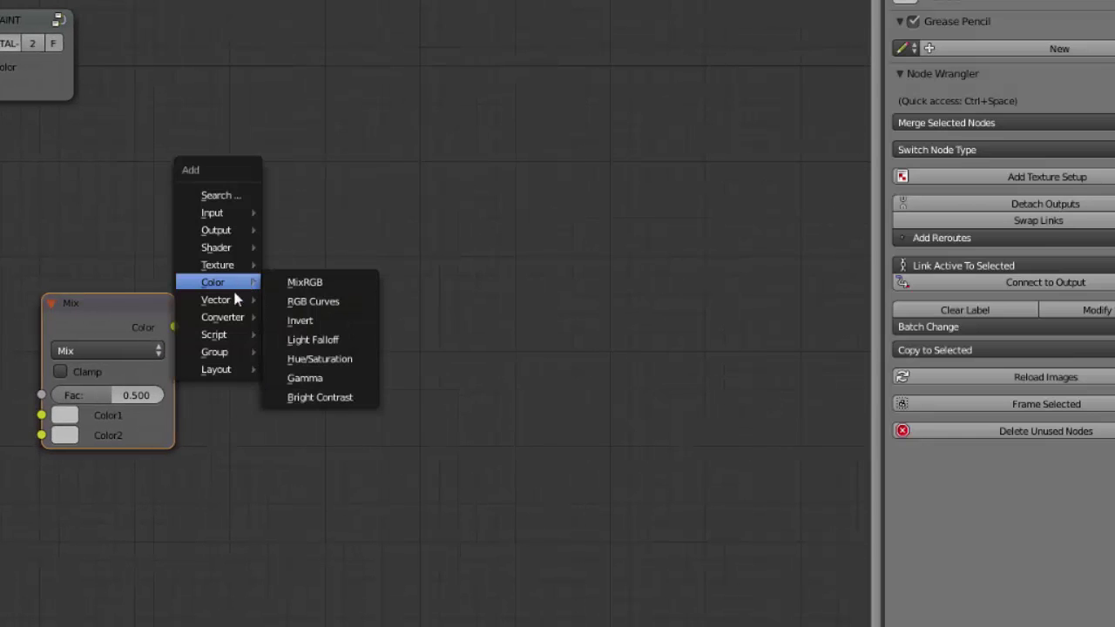
mouse_move(233, 301)
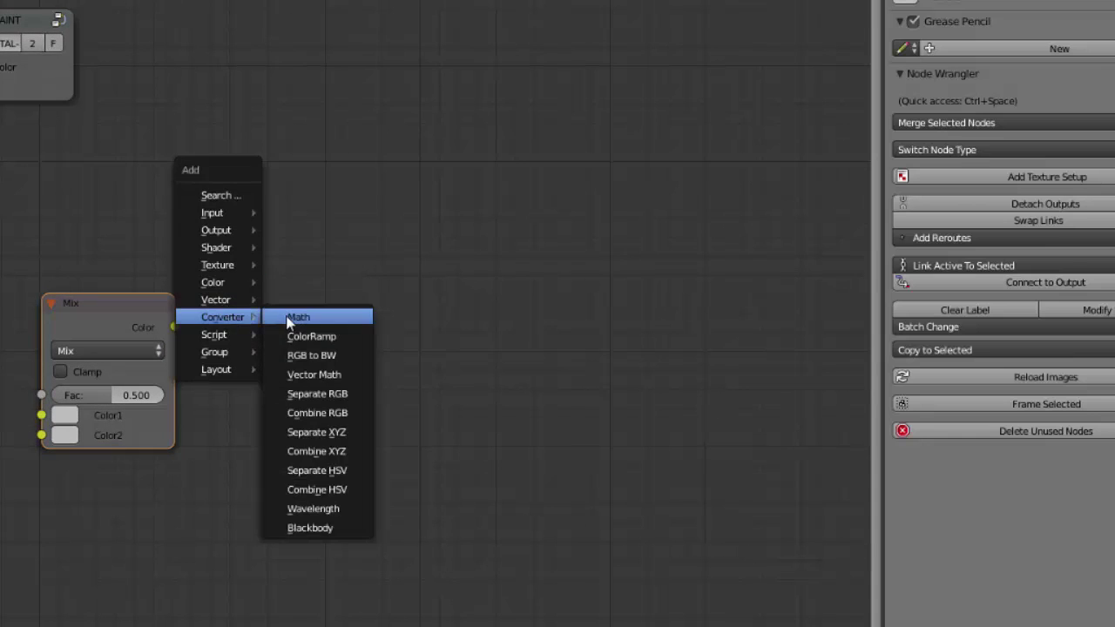
left_click(301, 317)
left_click(395, 336)
middle_click_drag(296, 311, 359, 272)
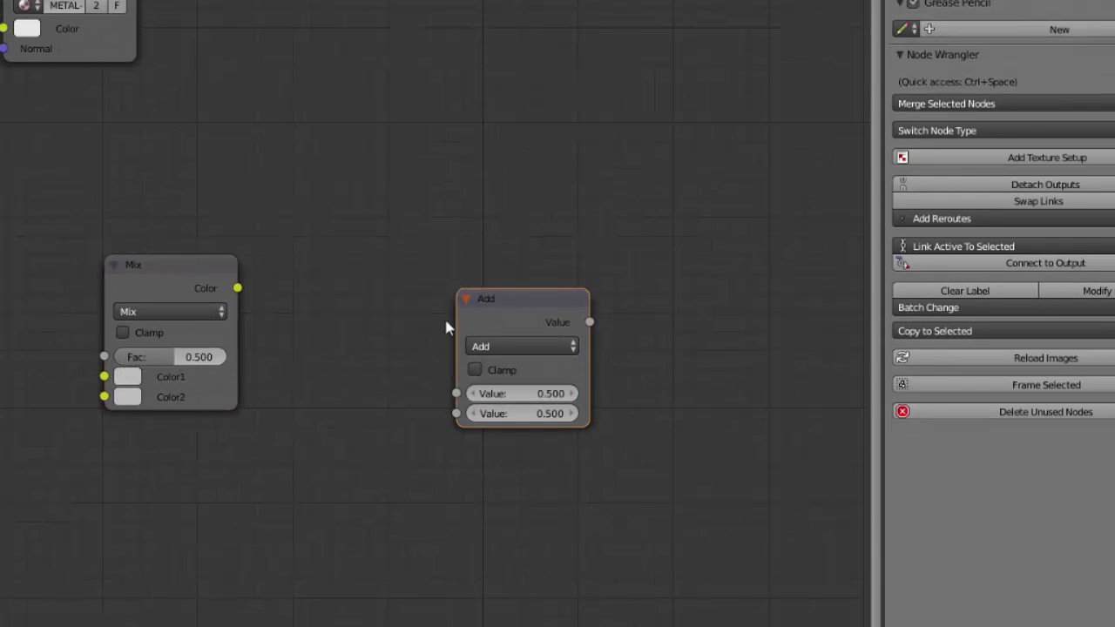
middle_click_drag(286, 382, 242, 425)
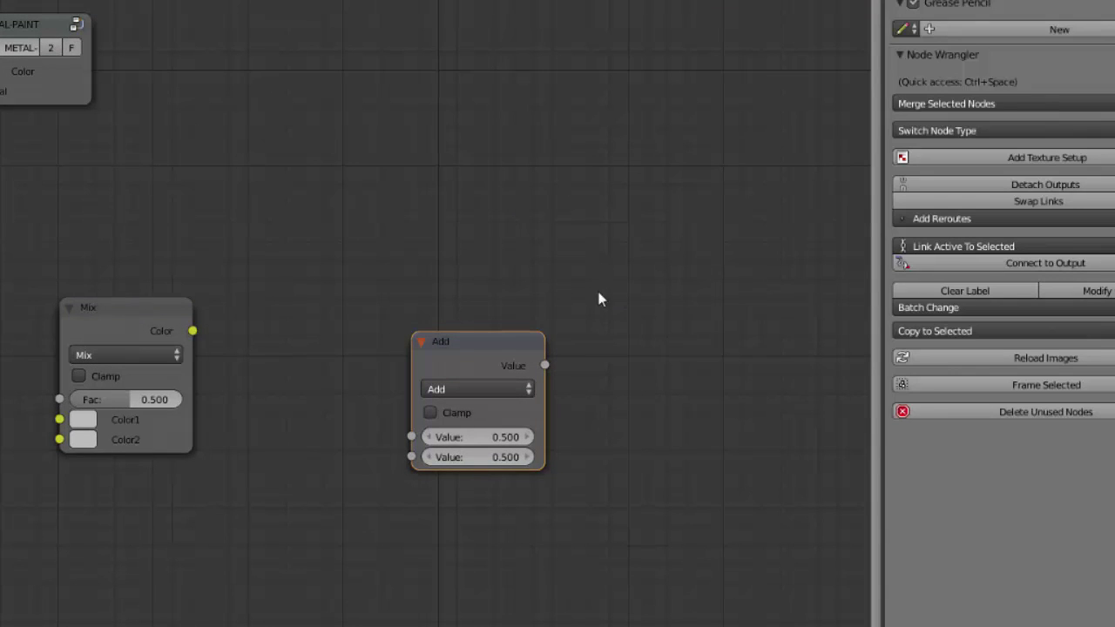
left_click_drag(451, 342, 425, 320)
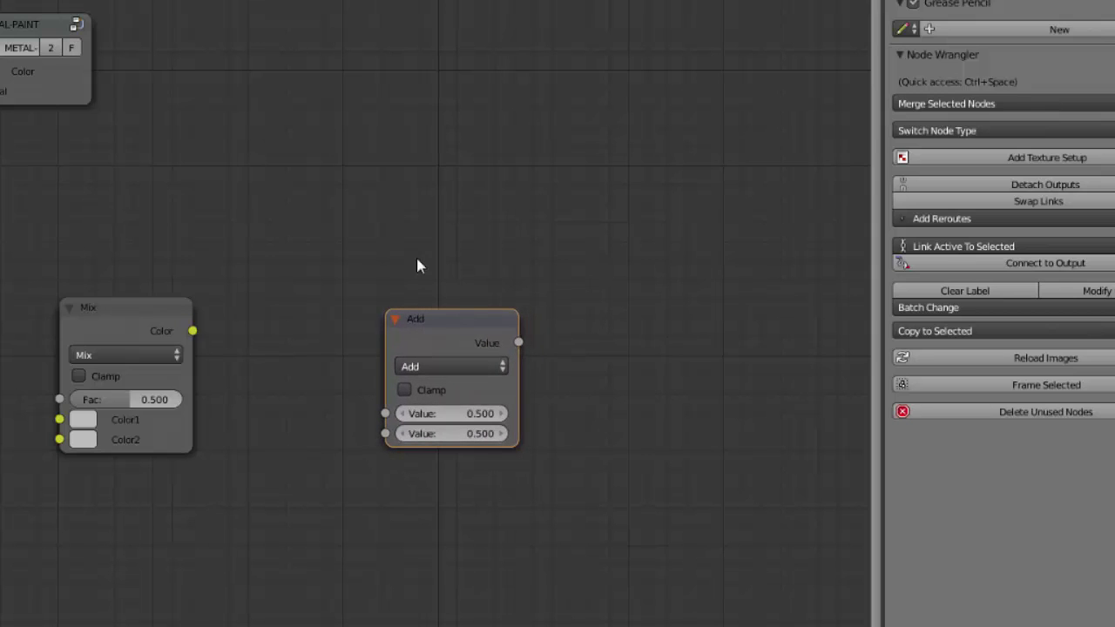
key("x")
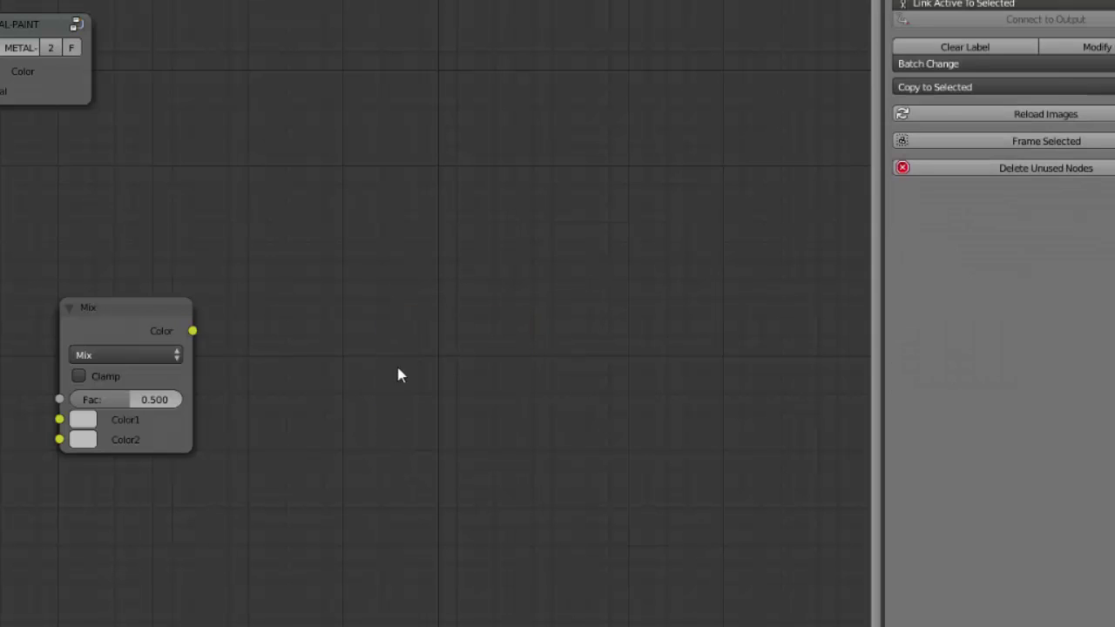
Move the Mix node right and make it a node group with Ctrl+G.
key("Home")
left_click_drag(278, 349, 318, 242)
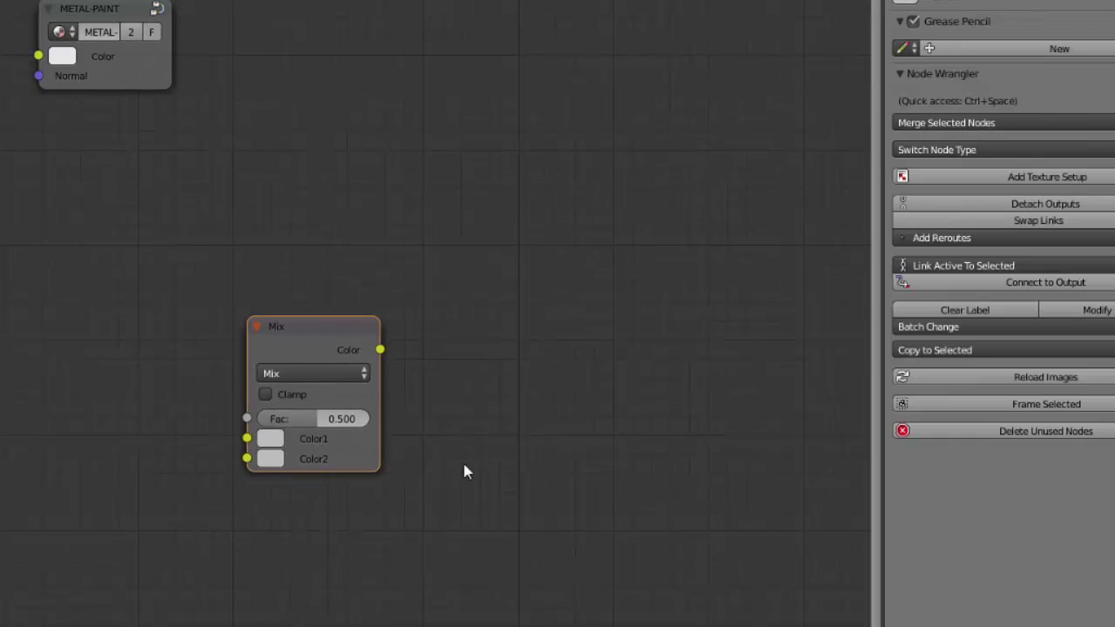
key("ctrl+g")
Spread out the group's input and output nodes and remove the Color output.
left_click_drag(302, 259, 203, 284)
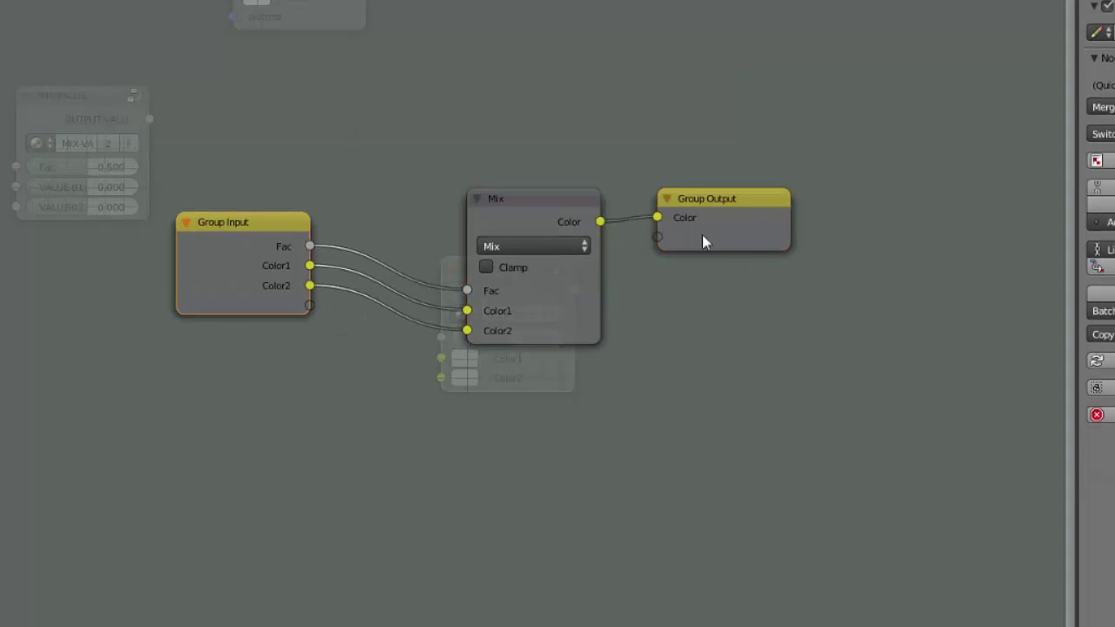
left_click_drag(710, 228, 751, 262)
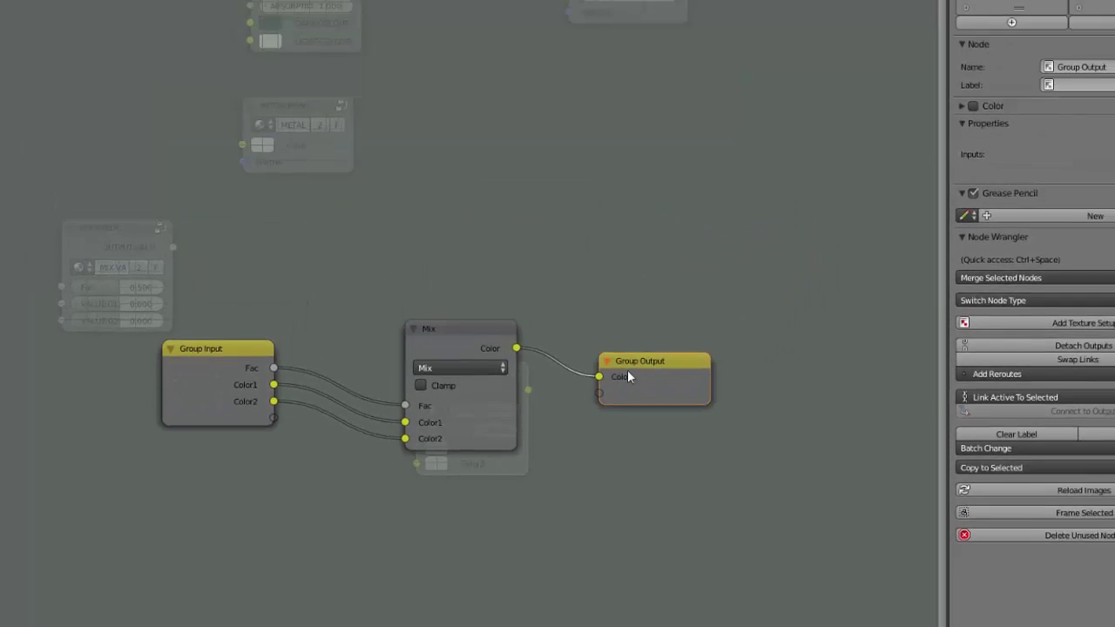
left_click_drag(560, 436, 529, 443)
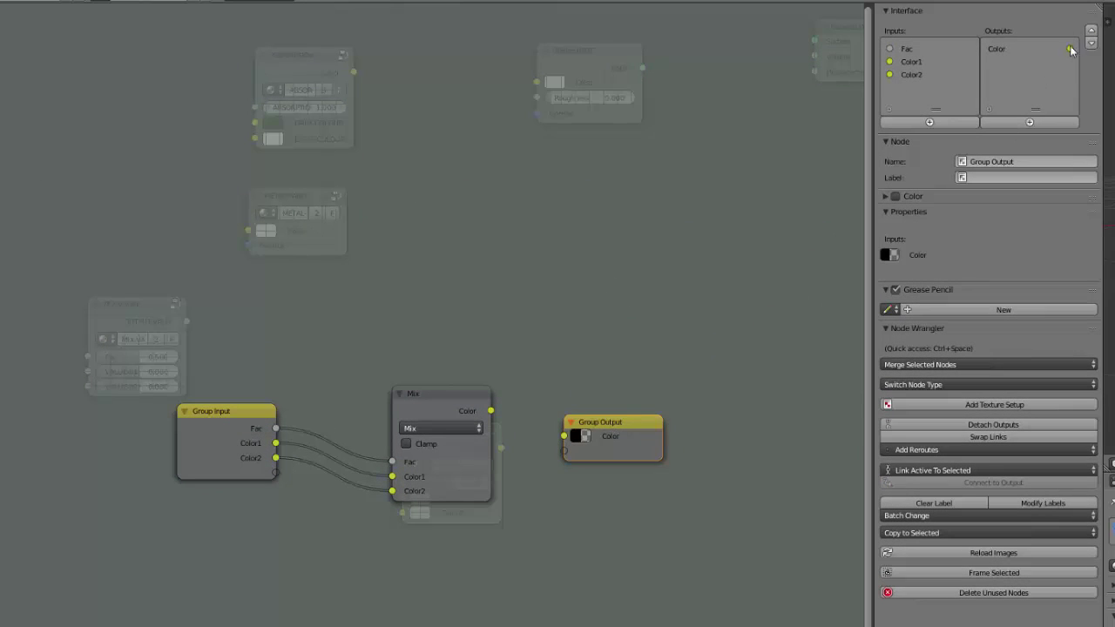
left_click(997, 49)
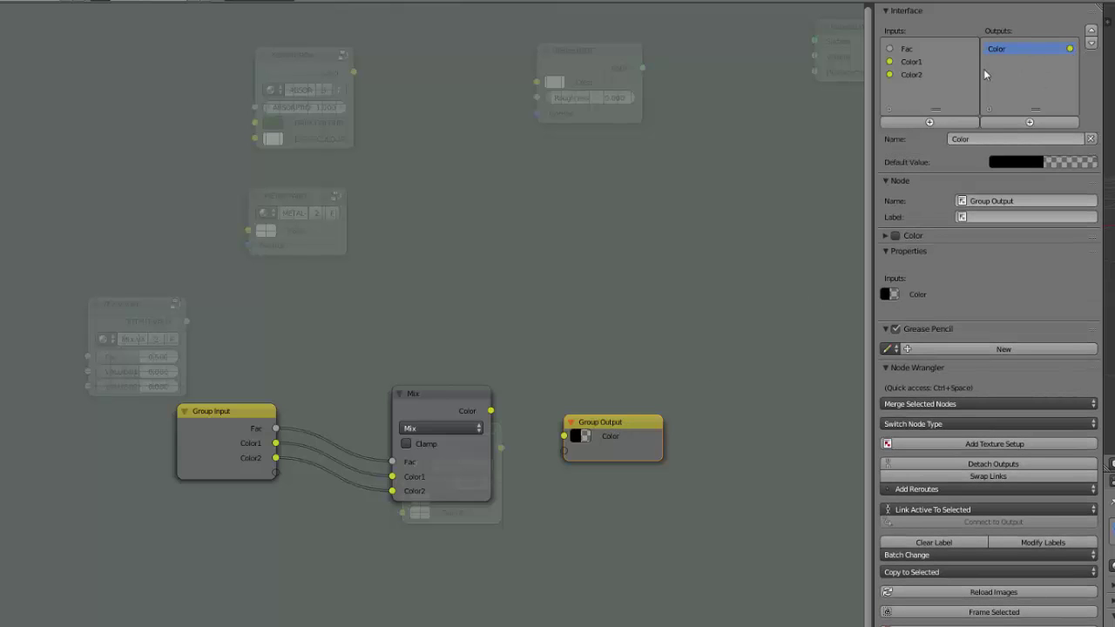
left_click(1091, 140)
Add a group output named 'mixed-value' and connect the Mix node's Color to it.
left_click(1030, 123)
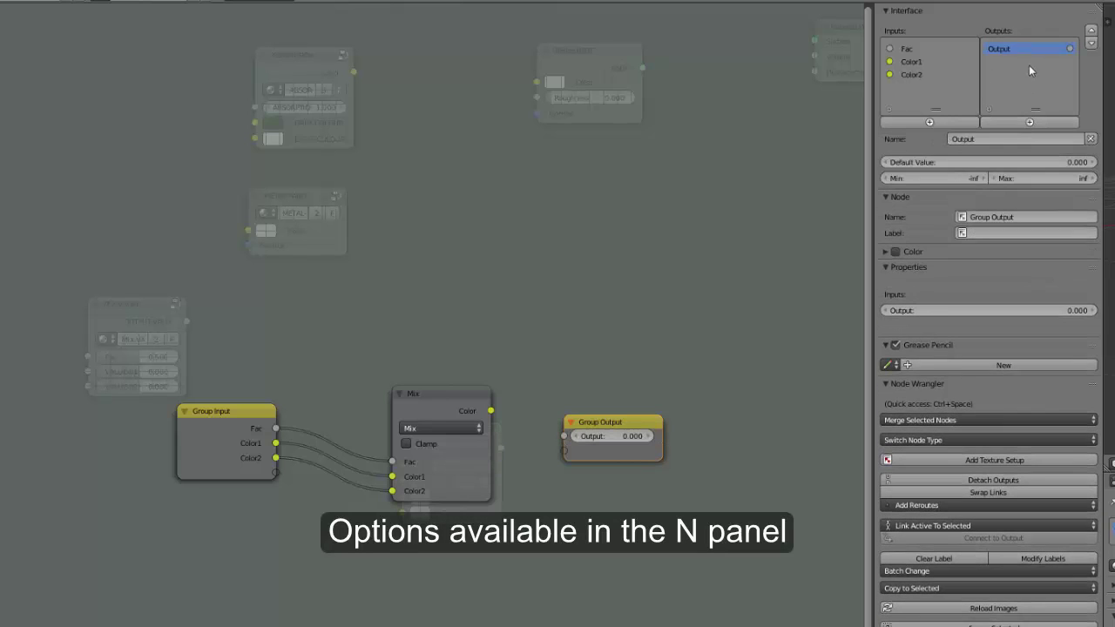
left_click(980, 139)
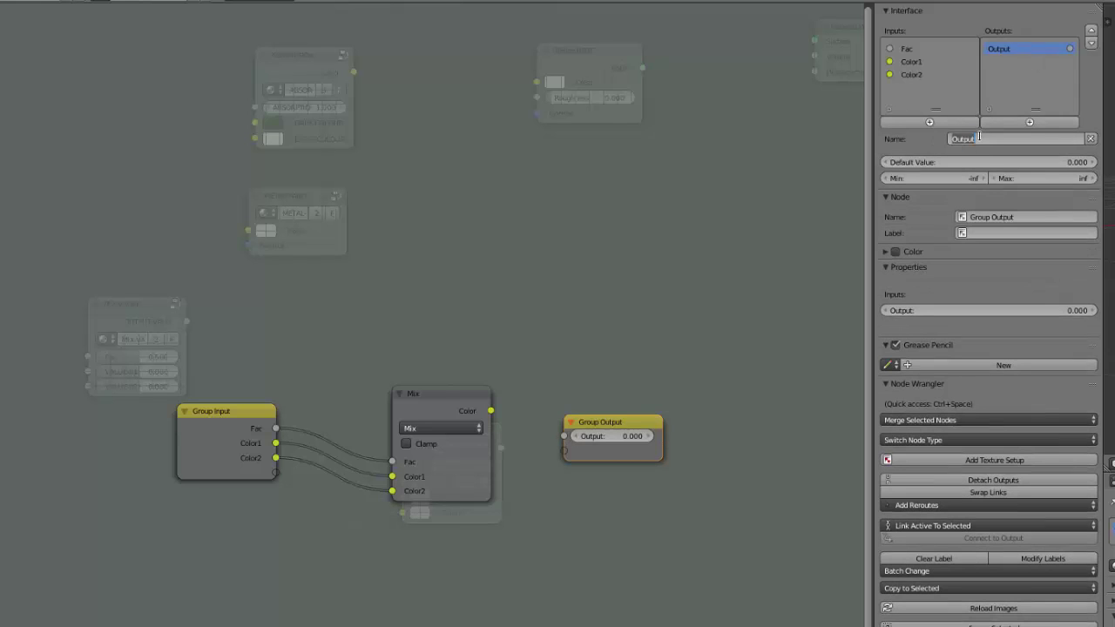
type("mixed-value")
key("Return")
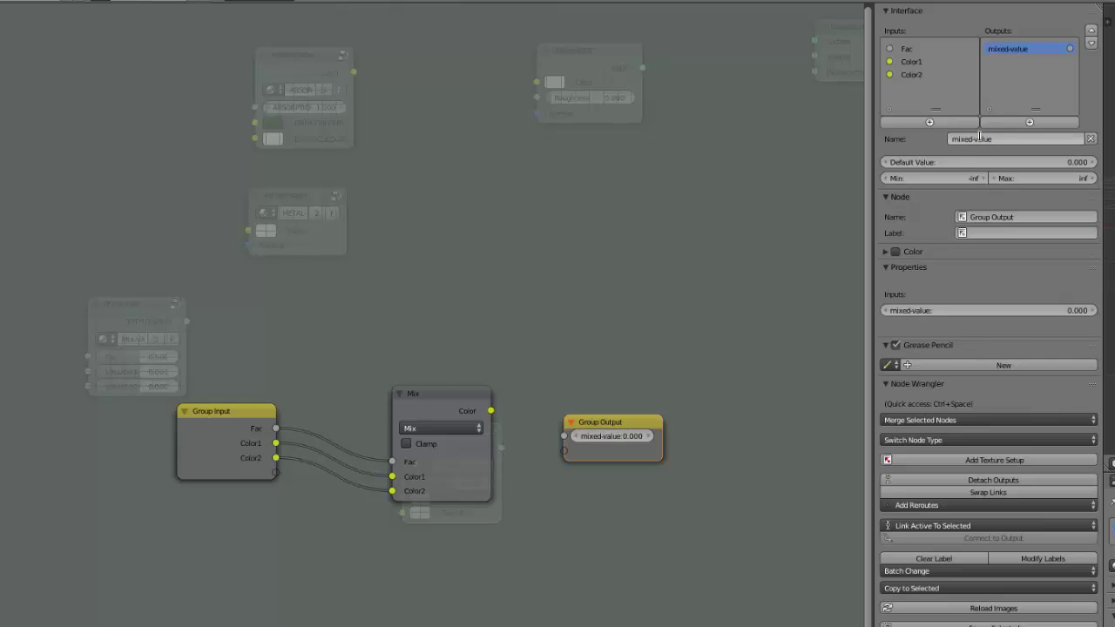
left_click_drag(490, 412, 565, 435)
middle_click_drag(483, 506, 564, 479)
left_click(307, 393)
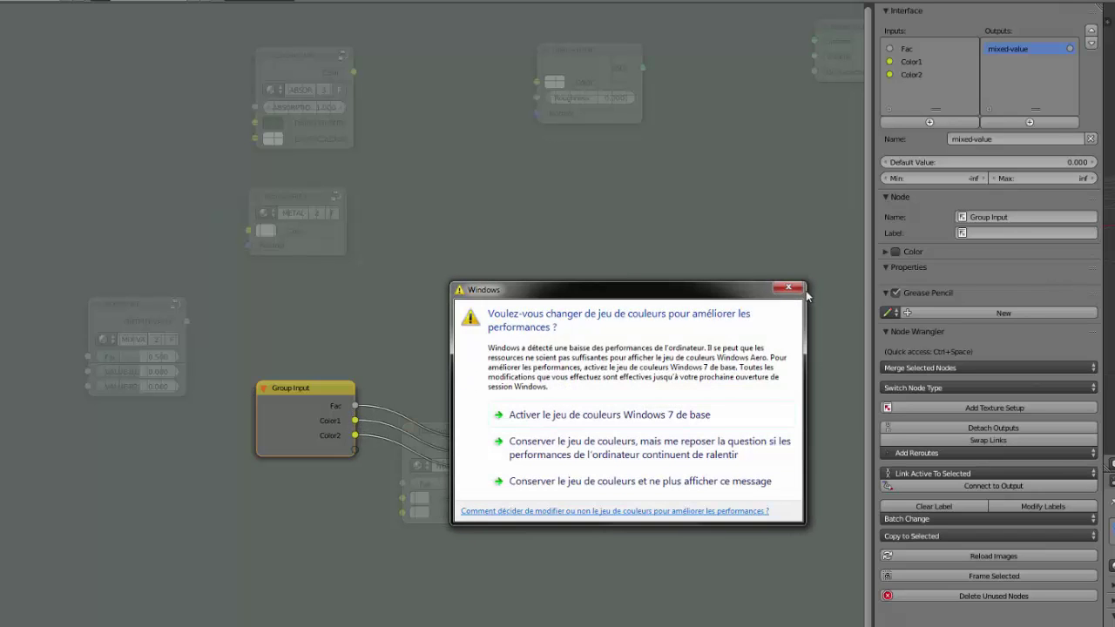
Remove the Color1 and Color2 group inputs and add two new inputs.
left_click(789, 292)
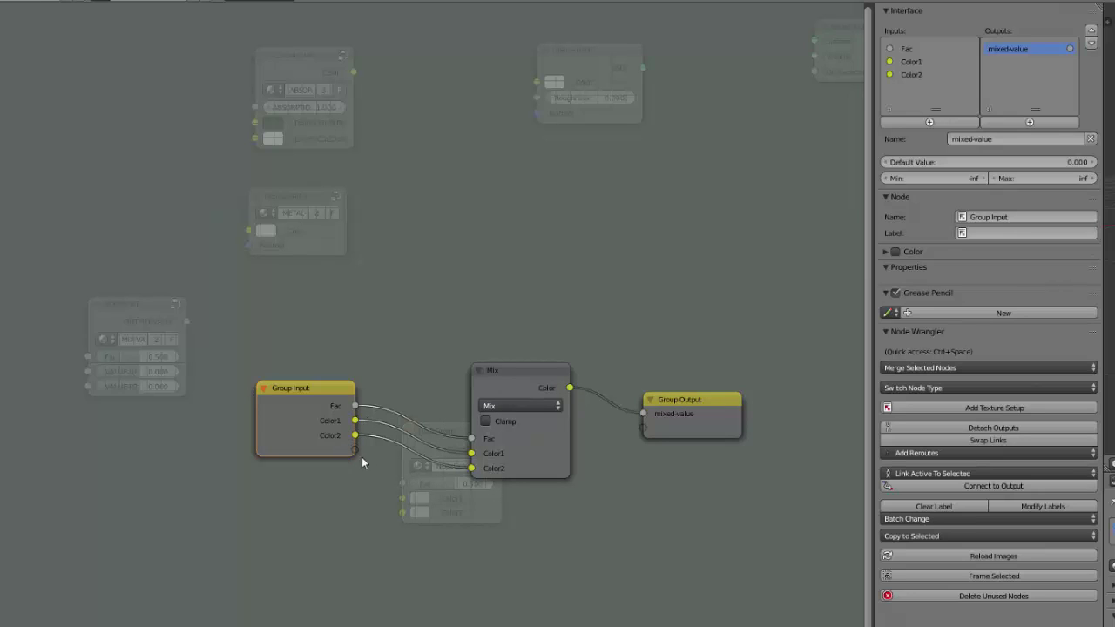
left_click_drag(311, 397, 309, 416)
left_click(958, 61)
left_click(910, 75)
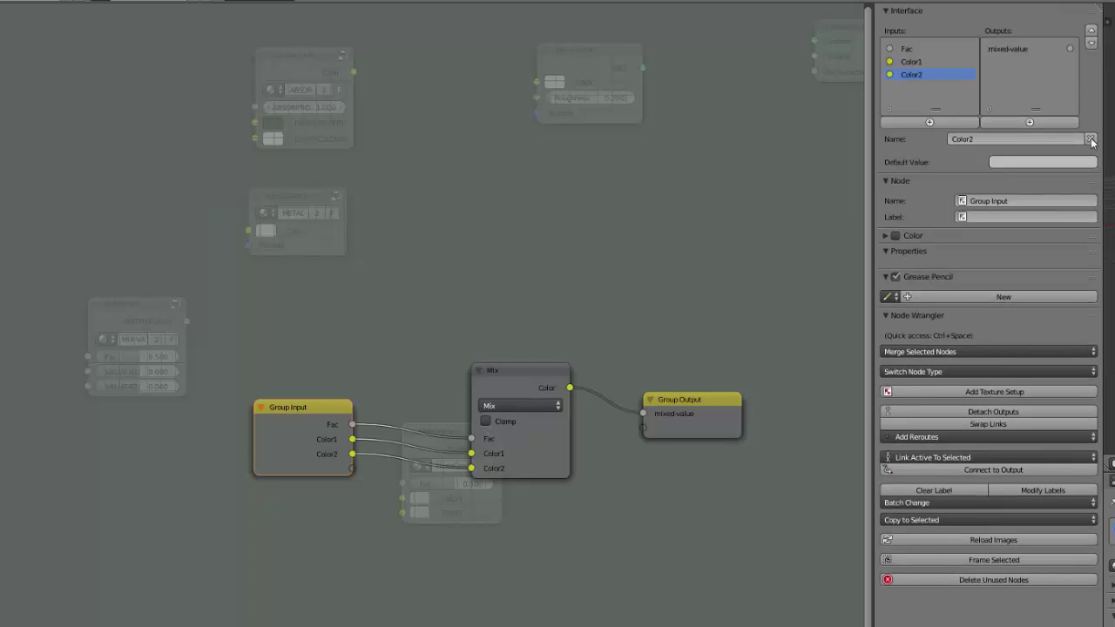
left_click(1090, 139)
left_click(1090, 140)
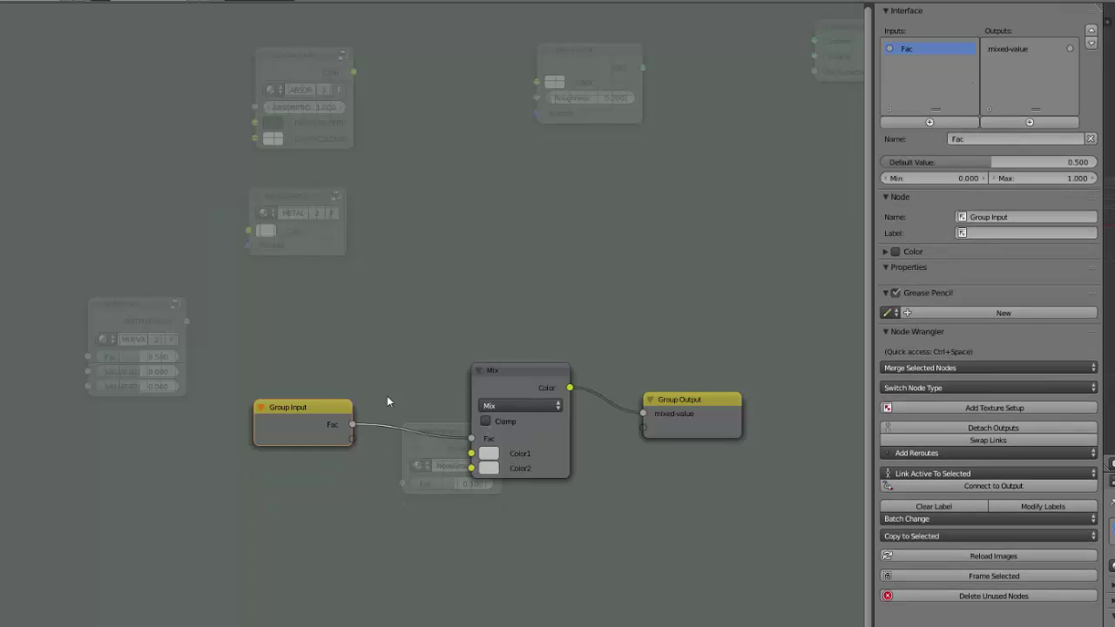
left_click(931, 122)
left_click(931, 122)
Rename the two new inputs to 'value-01' and 'value-02'.
left_click(913, 62)
left_click(975, 138)
key("BackSpace")
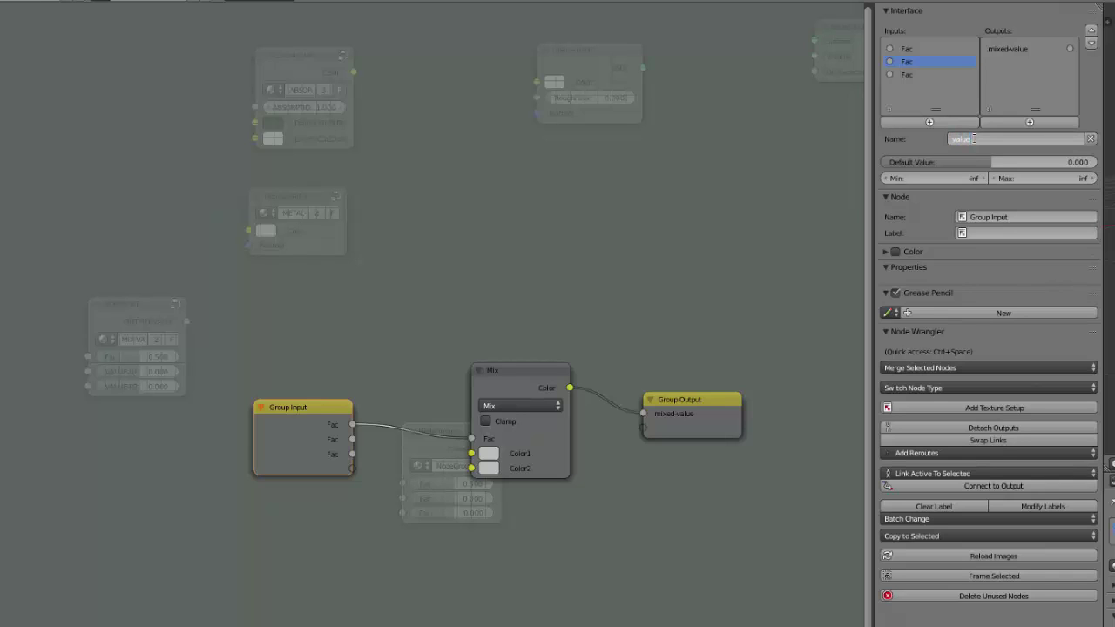
type("value-01")
key("Return")
left_click(922, 74)
left_click(958, 140)
key("BackSpace")
type("value-02")
key("Return")
Wire value-01 and value-02 into the Mix node's Color1 and Color2, then exit the group.
left_click_drag(352, 440, 470, 453)
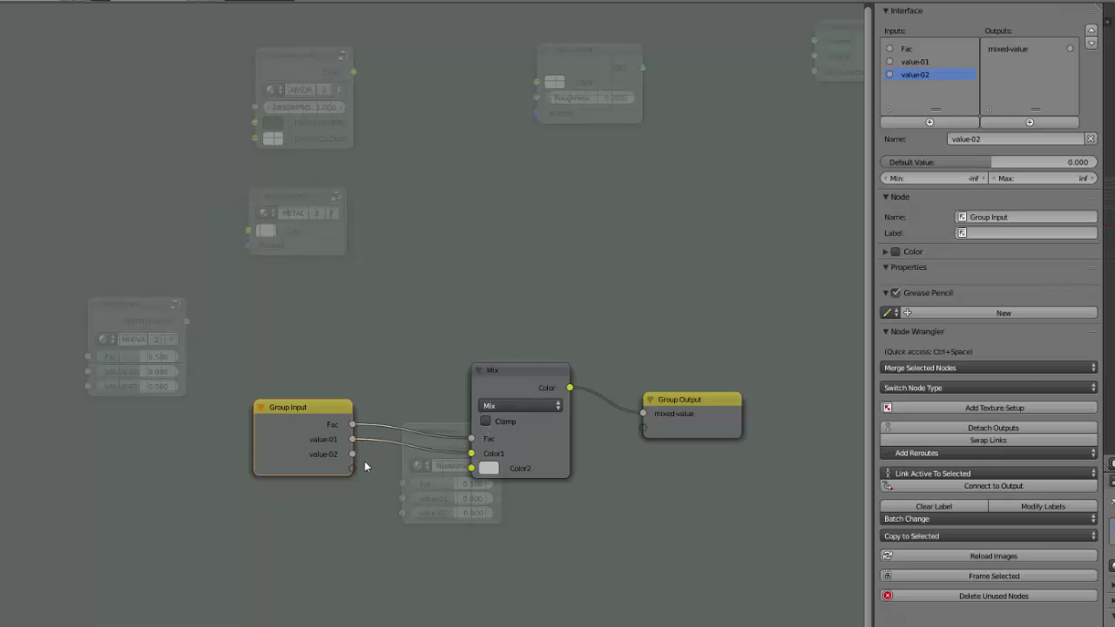
left_click_drag(353, 454, 470, 467)
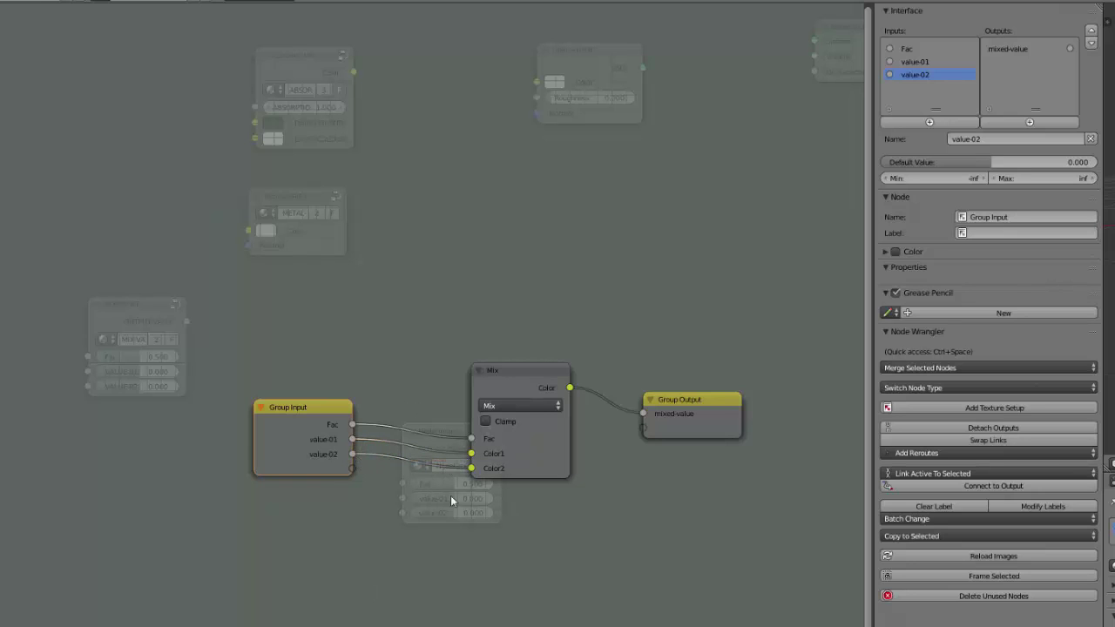
key("g")
left_click(422, 502)
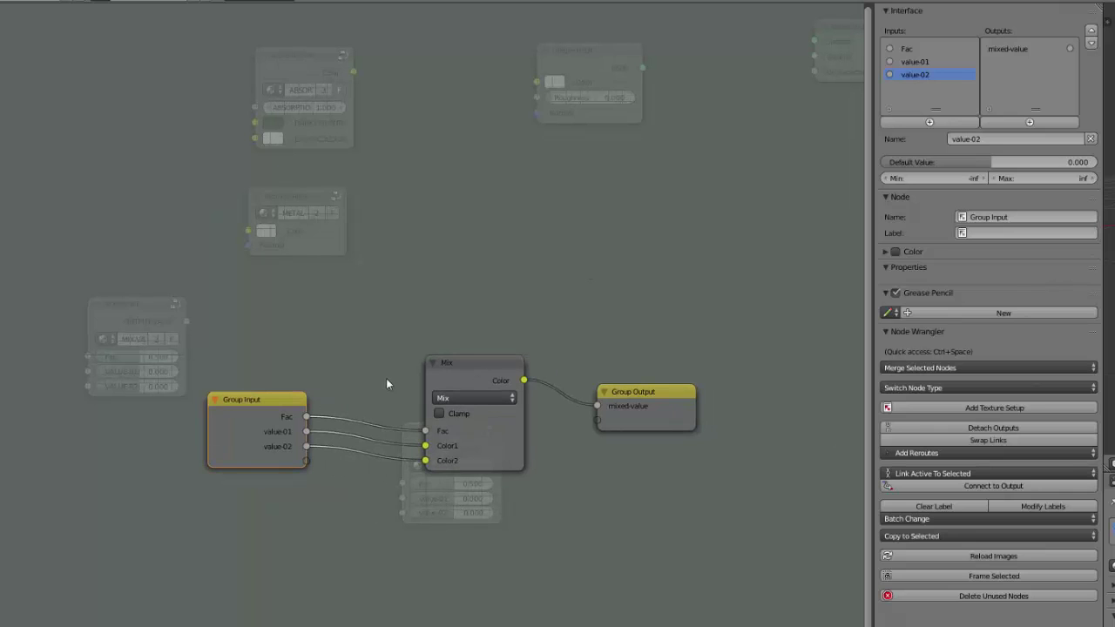
key("Tab")
Name the node group 'value-mixer', fixing a trailing typo, and reposition the node.
left_click_drag(448, 440, 409, 397)
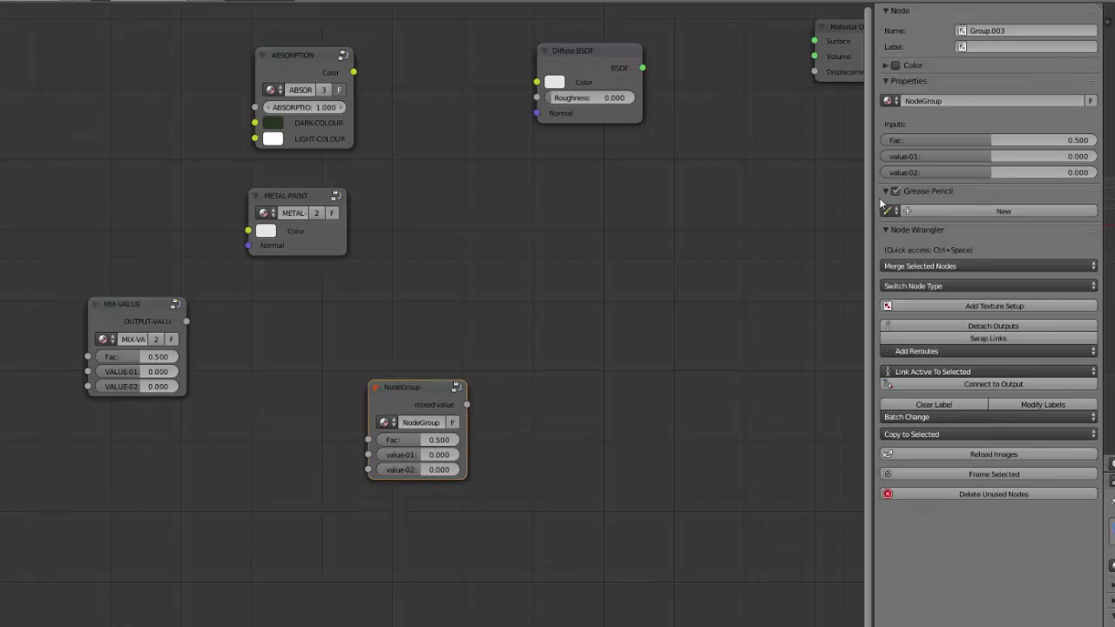
left_click(923, 101)
type("V")
key("Return")
left_click(920, 101)
key("End")
key("BackSpace")
key("Return")
key("g")
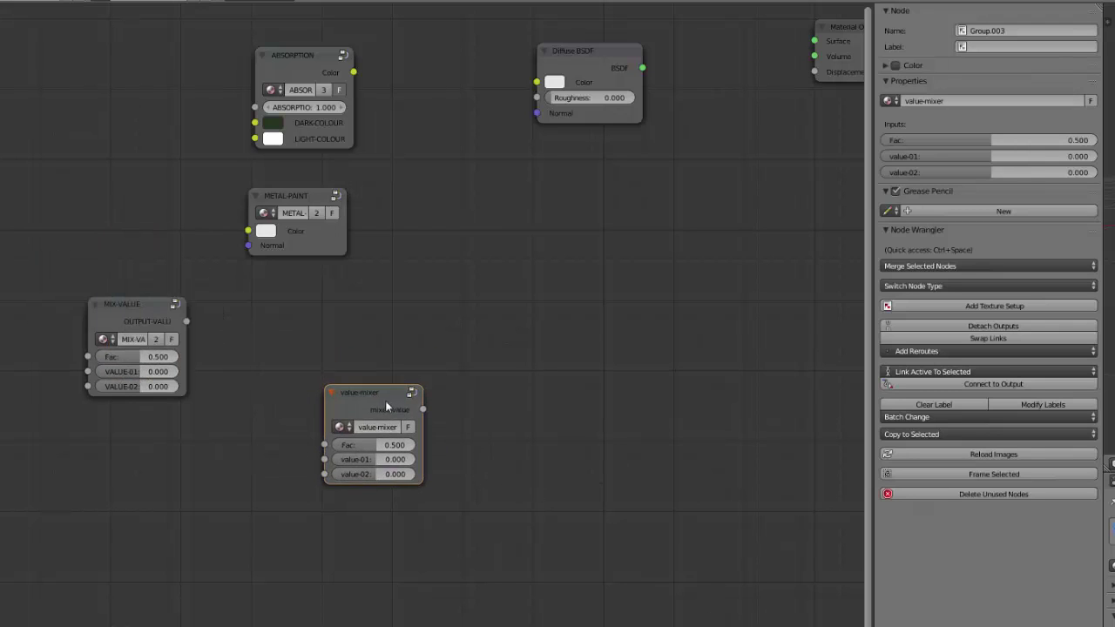
left_click_drag(383, 403, 493, 451)
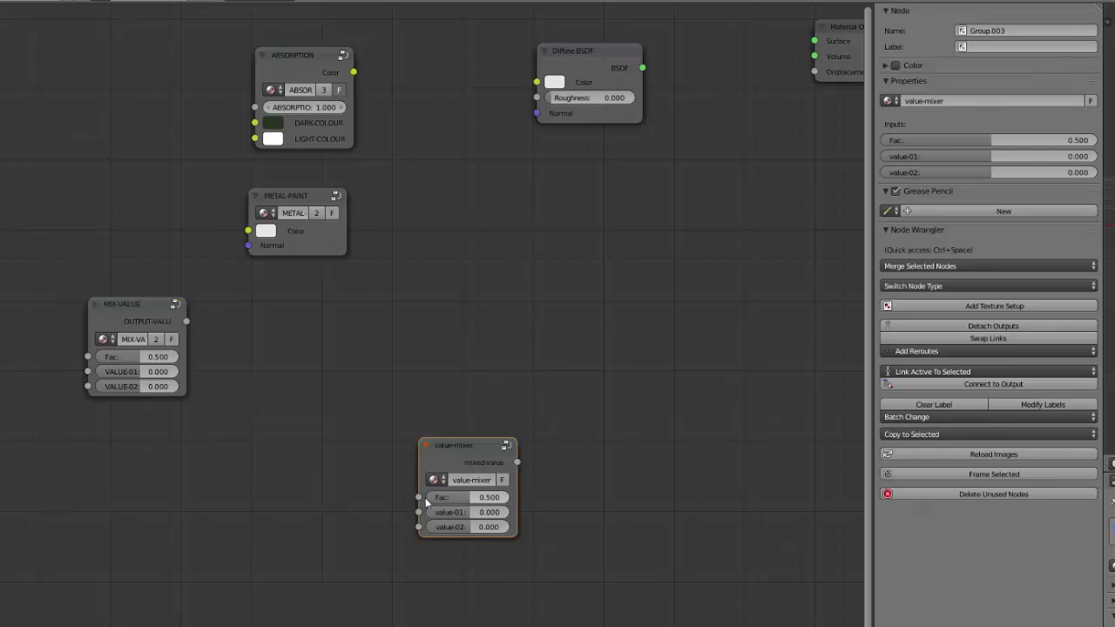
Preview value-mixer's output through an expanded Viewer node.
middle_click_drag(597, 305, 528, 329)
key("shift+a")
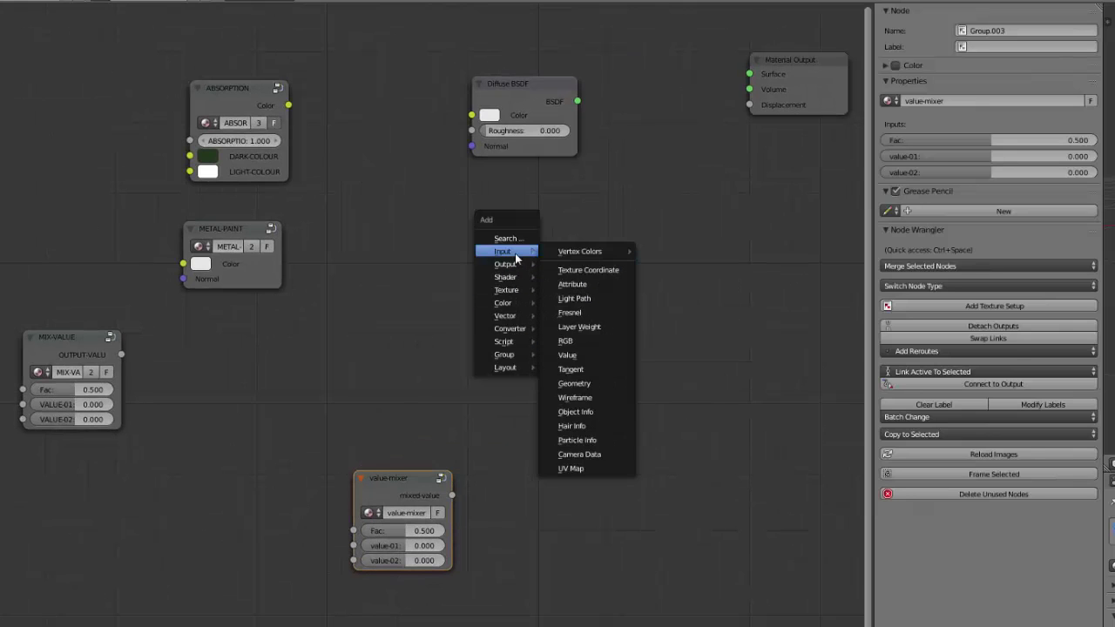
left_click(408, 479, "ctrl+shift")
middle_click_drag(662, 366, 579, 461)
left_click_drag(675, 126, 535, 240)
key("h")
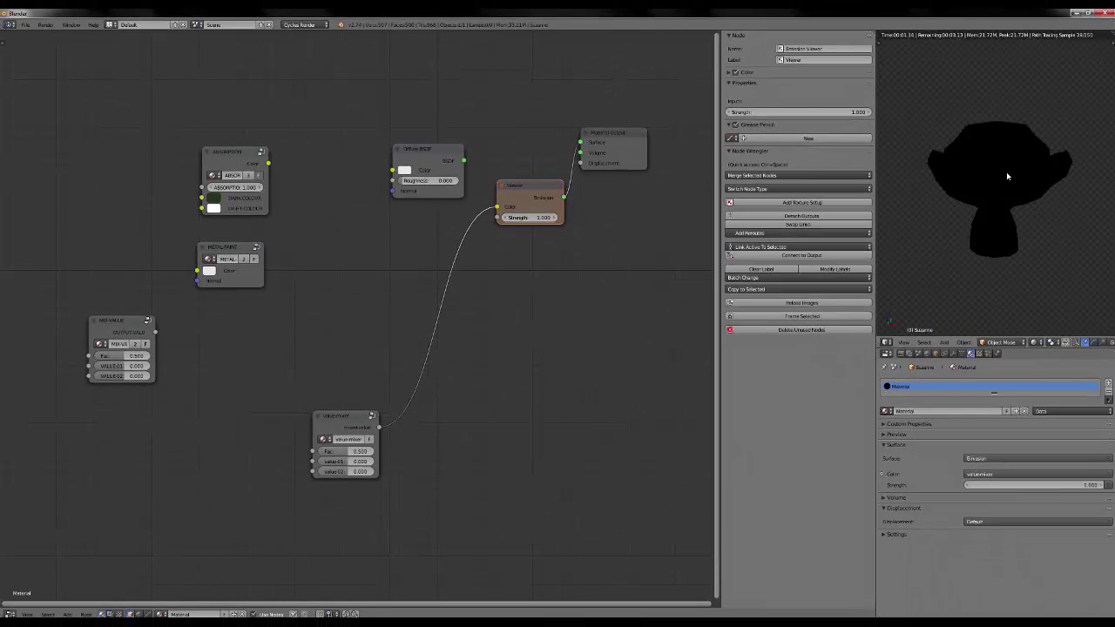
Add a level-2 subdivision modifier to Suzanne and check it in the Modifiers tab.
key("ctrl+2")
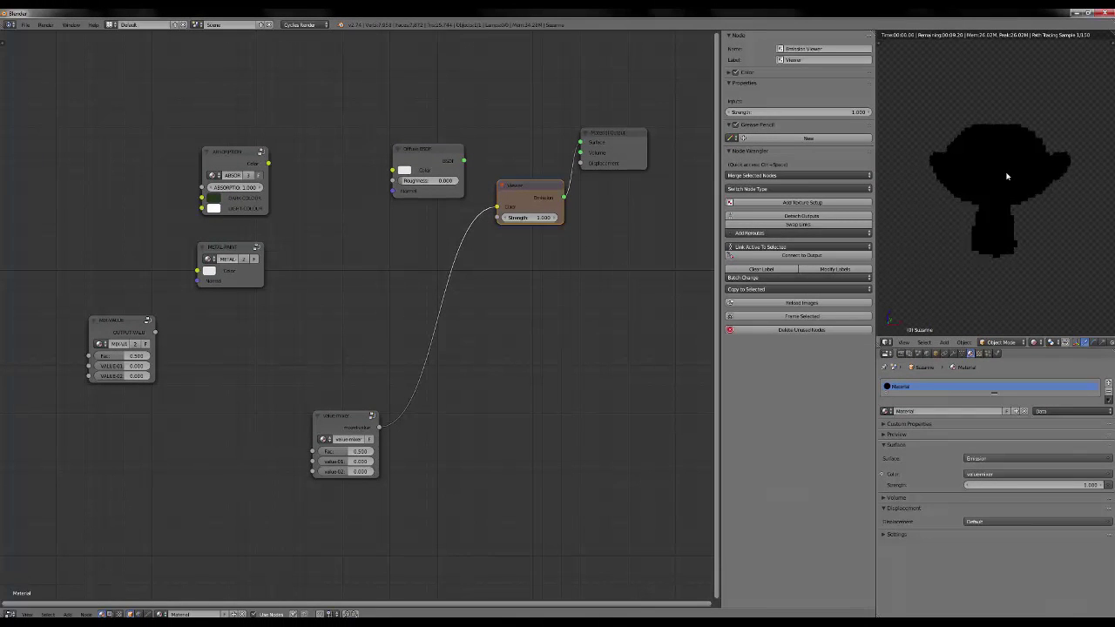
left_click(952, 353)
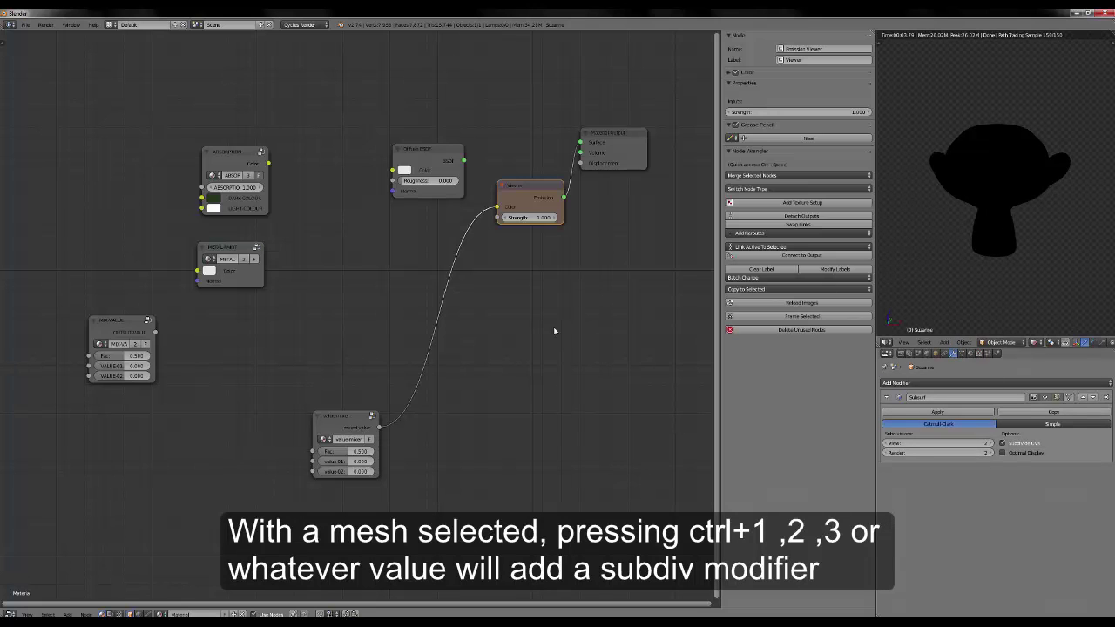
middle_click_drag(413, 416, 496, 297)
Add a Layer Weight node to the material graph.
key("shift+a")
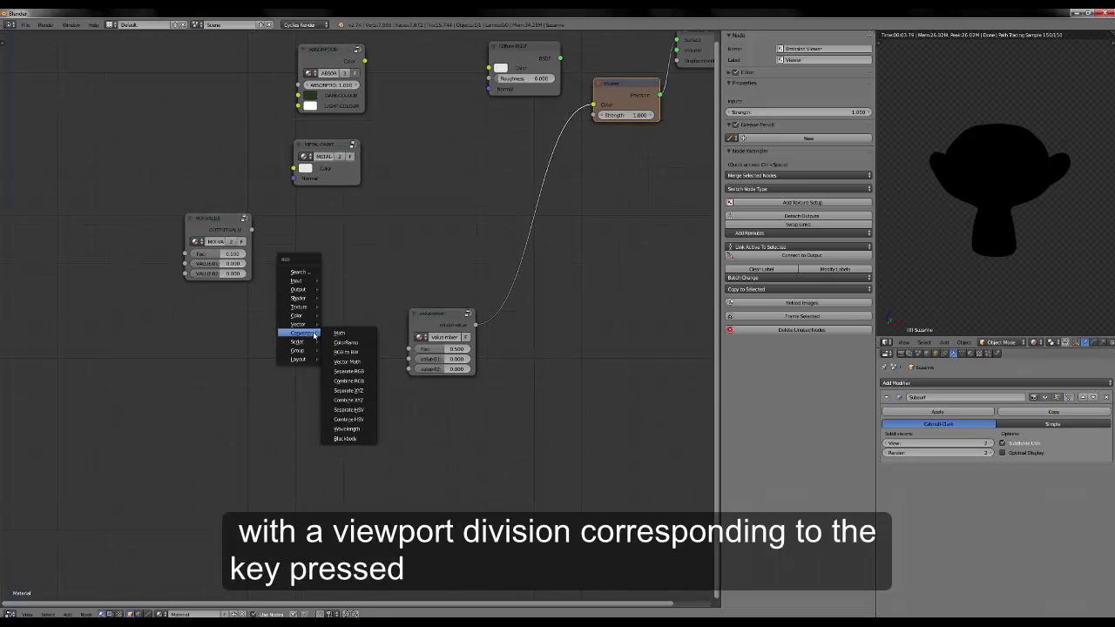
mouse_move(301, 298)
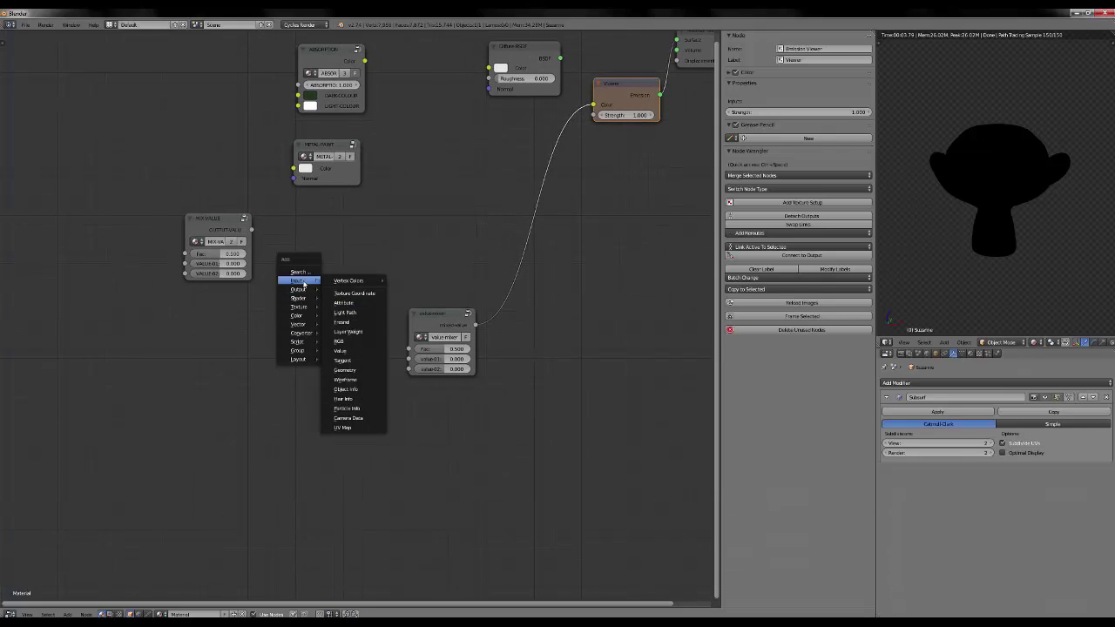
left_click(364, 331)
left_click(231, 341)
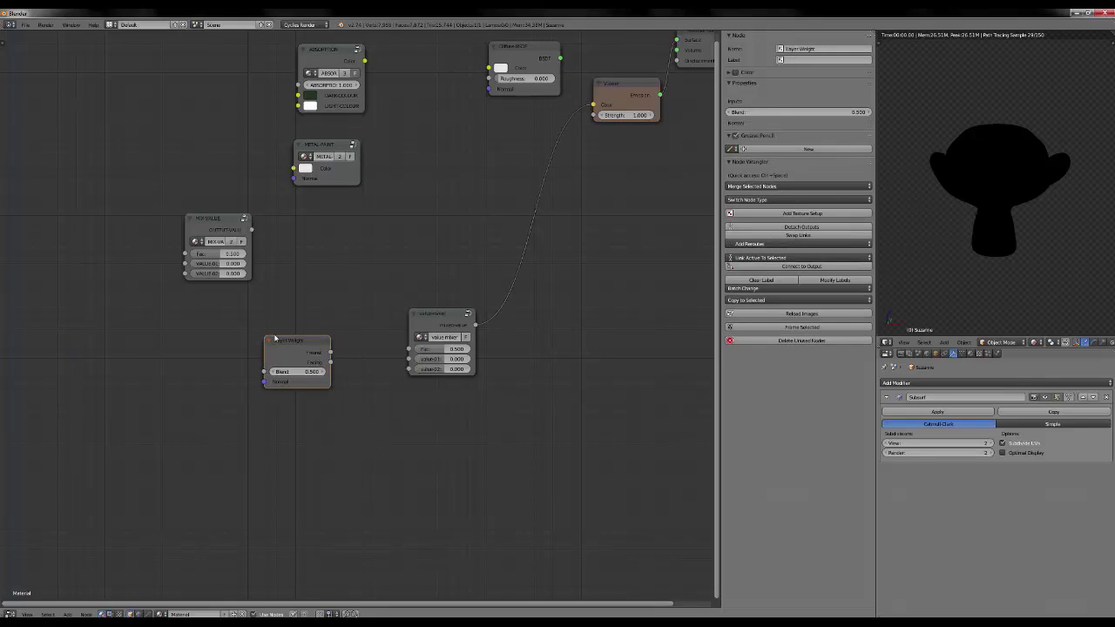
left_click_drag(331, 361, 349, 357)
key("g")
left_click(291, 351)
Add a ColorRamp fed by Layer Weight's Facing, with its Color driving the value-mixer's Fac.
key("shift+a")
mouse_move(284, 401)
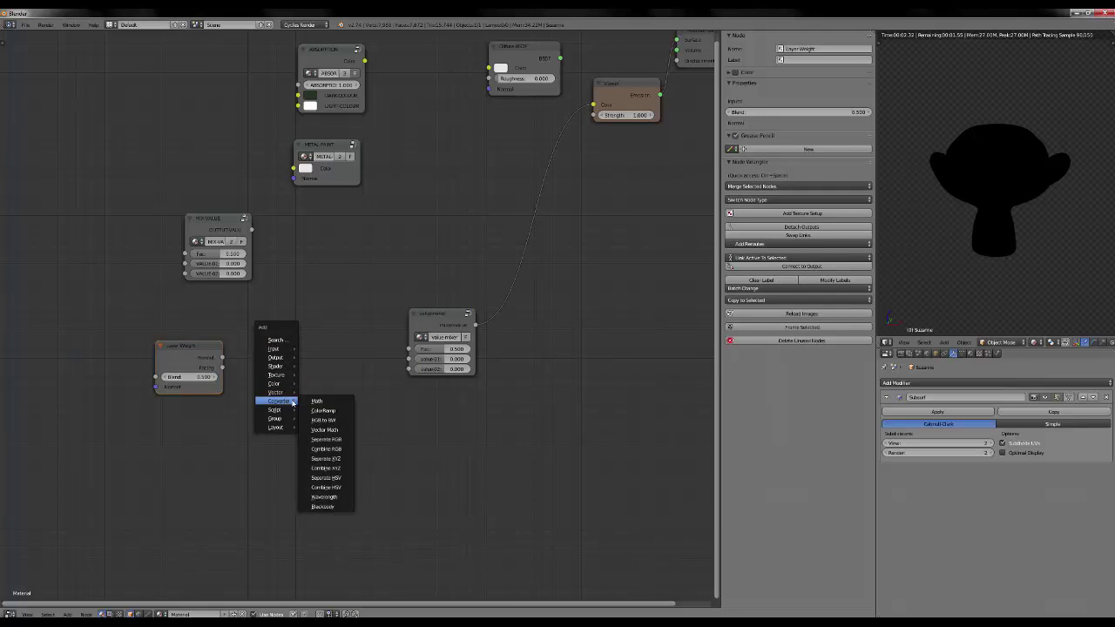
left_click(324, 407)
left_click(239, 336)
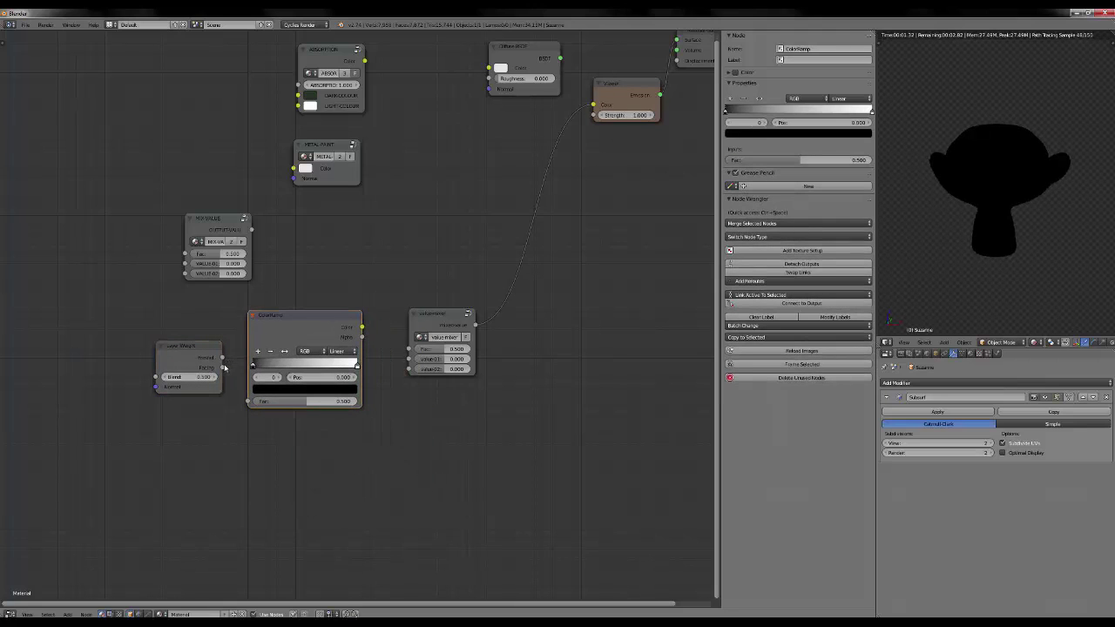
left_click_drag(223, 367, 250, 400)
left_click_drag(361, 326, 409, 349)
middle_click_drag(429, 406, 386, 388)
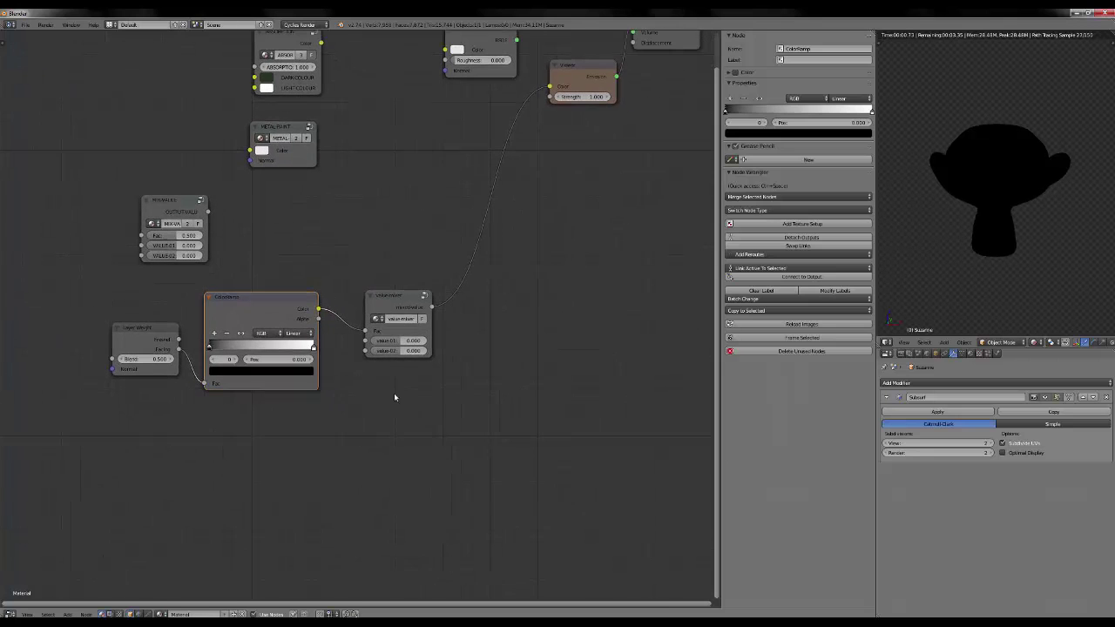
Enter the value-mixer's two input values, 0.6 and 0.5.
left_click(401, 341)
type("0.6")
key("Return")
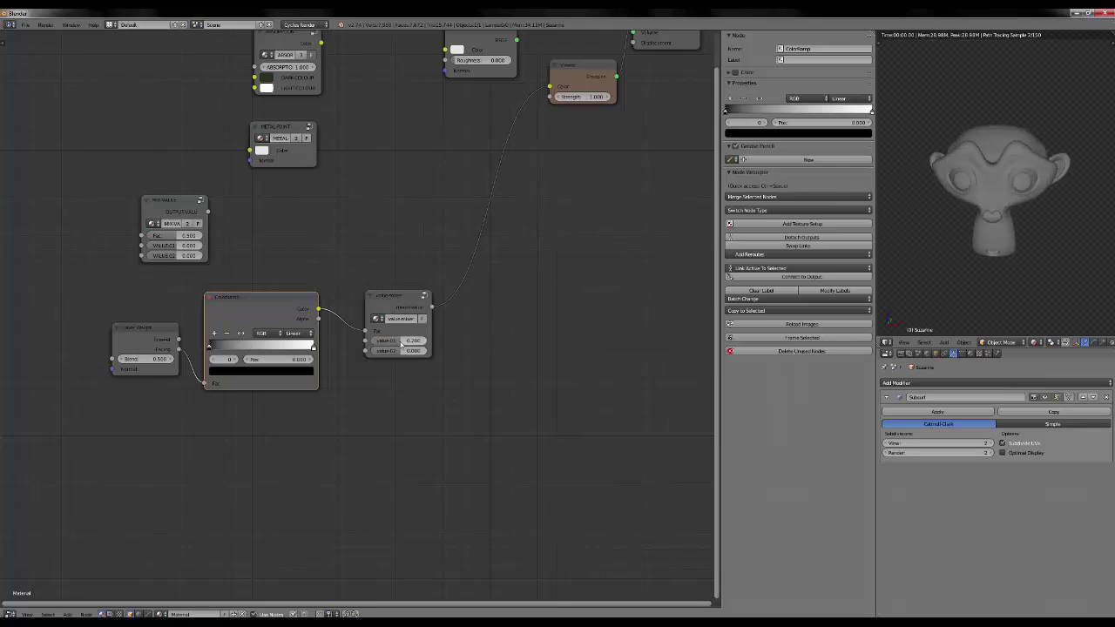
left_click(393, 351)
type("0.5")
key("Return")
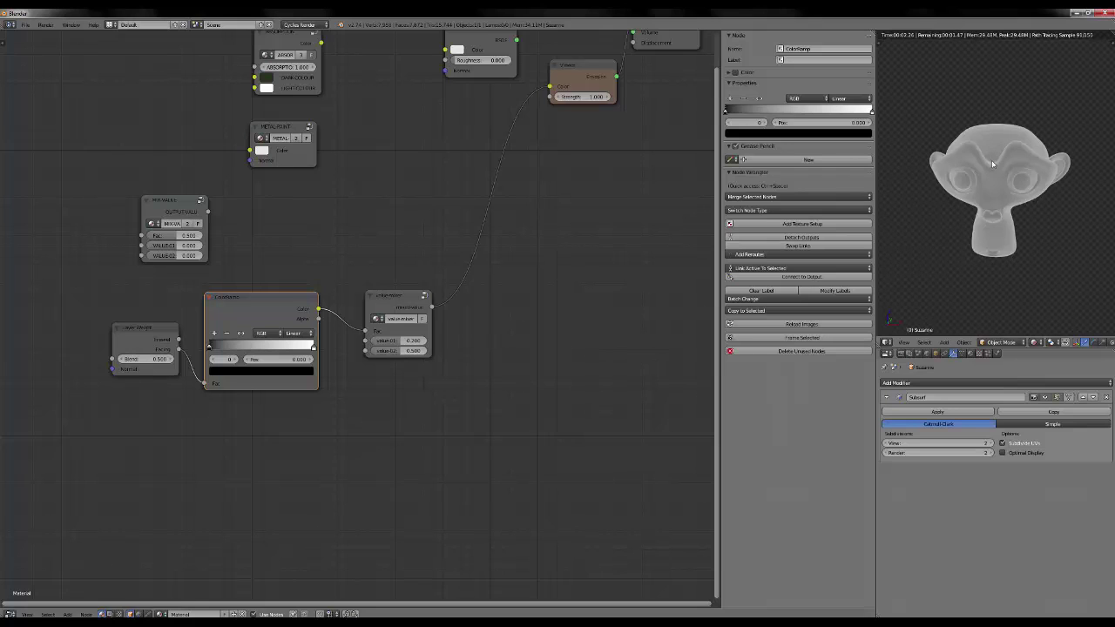
Narrow the ramp by moving the black stop inward and the white stop to 0.867.
left_click_drag(212, 343, 253, 349)
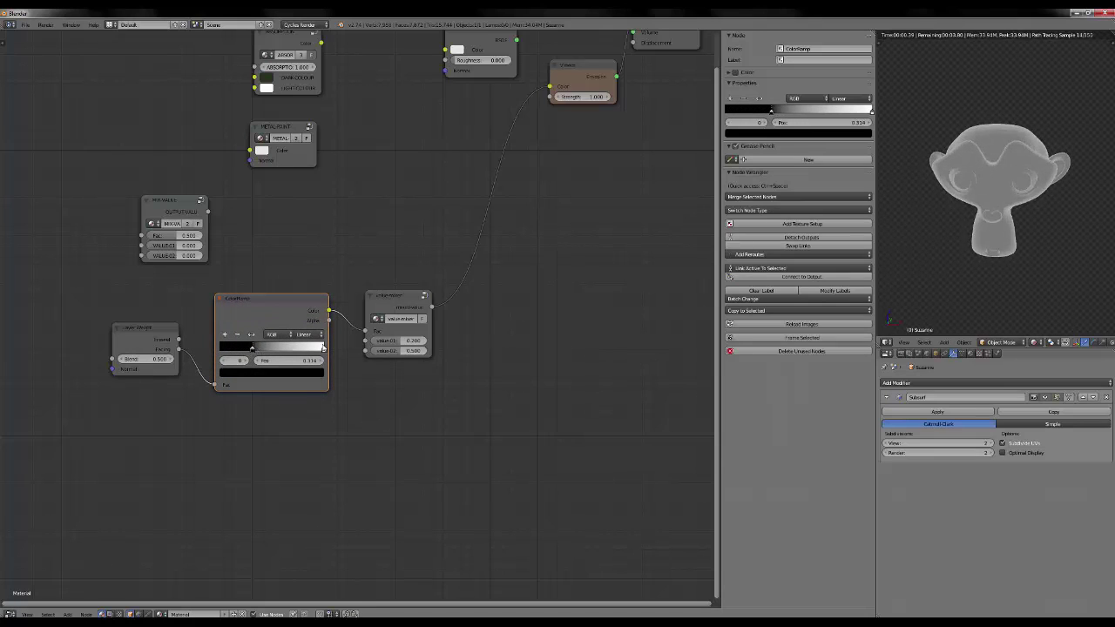
left_click_drag(322, 350, 309, 349)
middle_click_drag(521, 163, 443, 274)
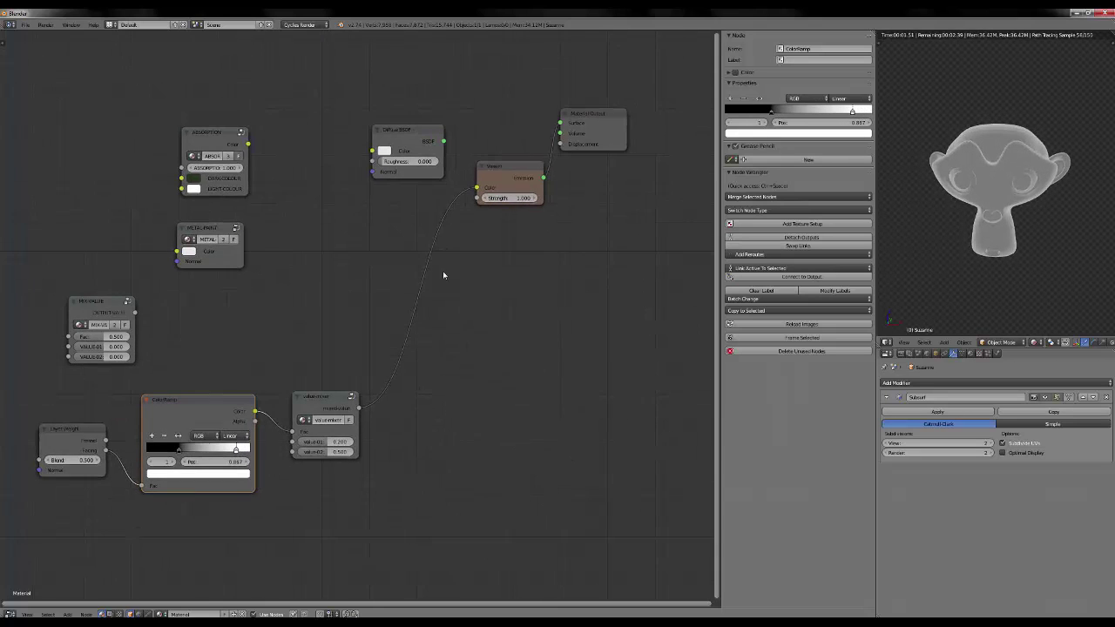
Nudge the Diffuse BSDF, the node graph and the value-mixer node into a tidier layout.
mouse_move(437, 140)
left_mouse_down()
mouse_move(450, 140)
mouse_move(442, 124)
left_mouse_up()
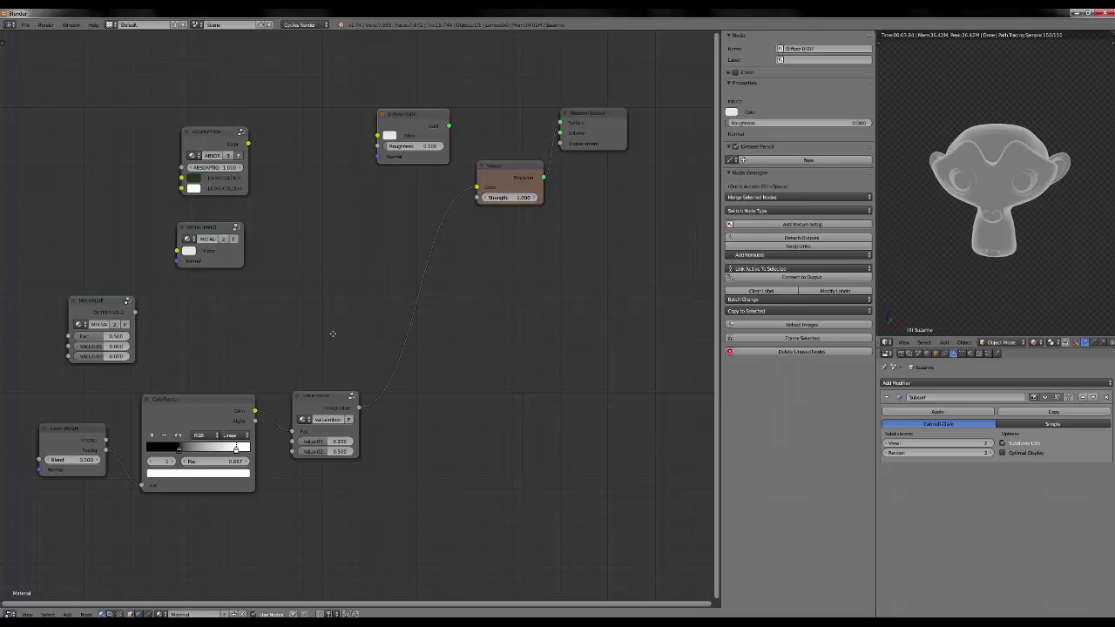
middle_click_drag(336, 329, 351, 314)
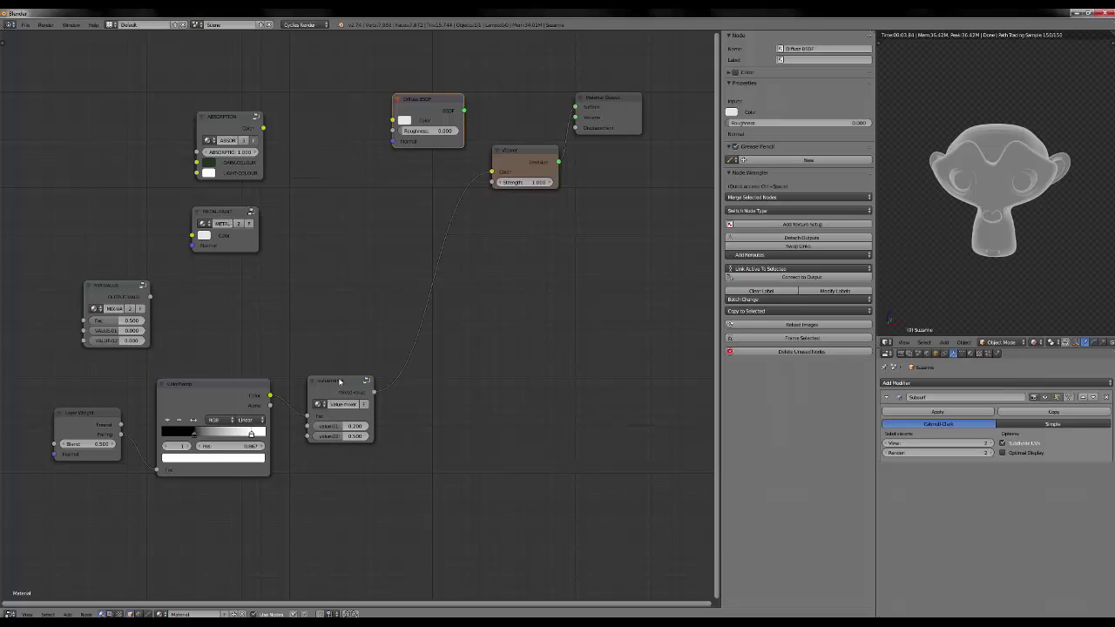
mouse_move(339, 382)
left_mouse_down()
mouse_move(327, 382)
mouse_move(352, 378)
left_mouse_up()
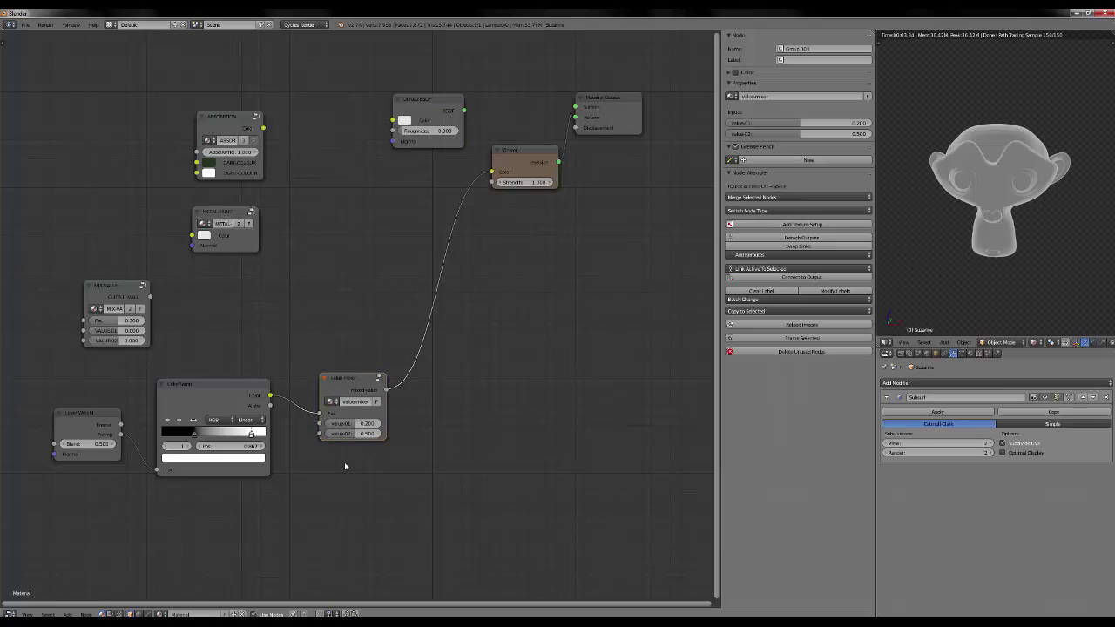
Add a Glossy BSDF below the Viewer node, its Roughness driven by the value-mixer output.
key("shift+a")
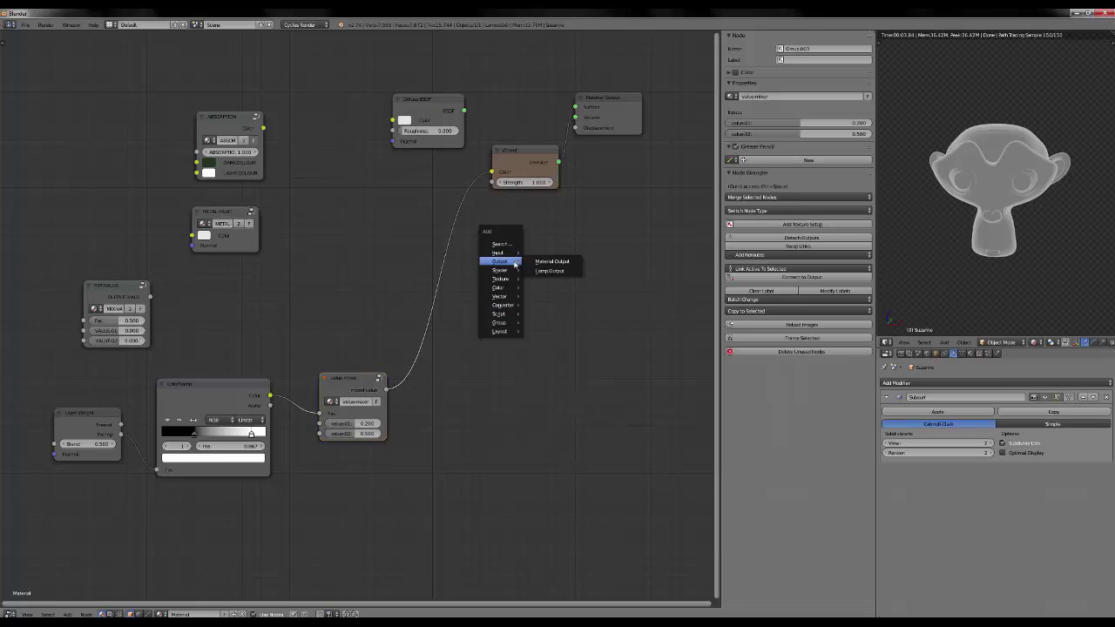
mouse_move(499, 269)
left_click(548, 297)
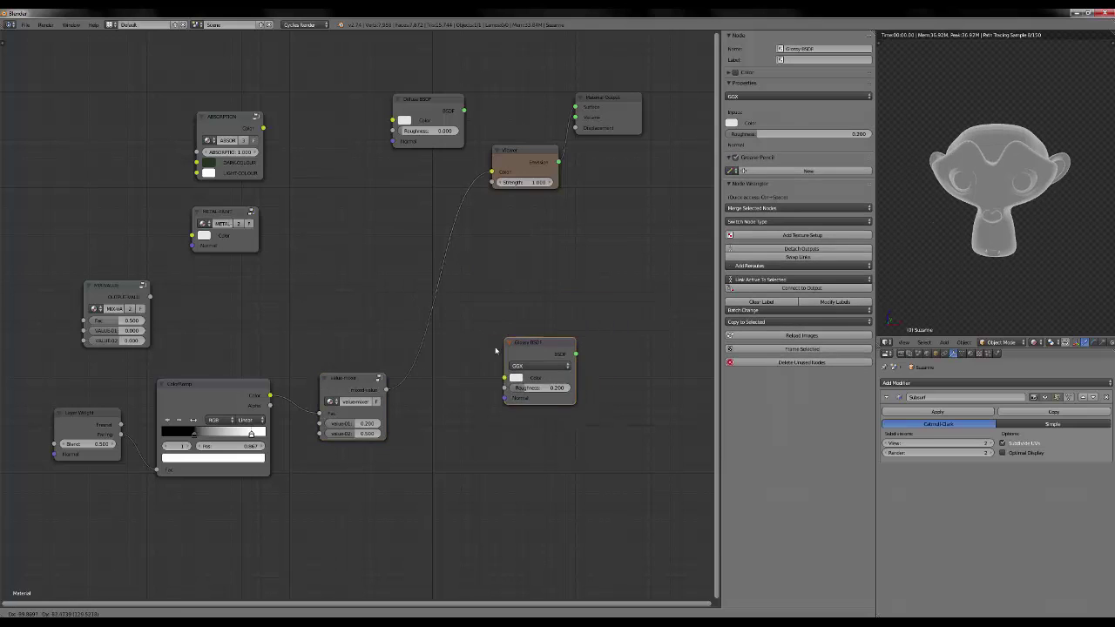
left_click(503, 411)
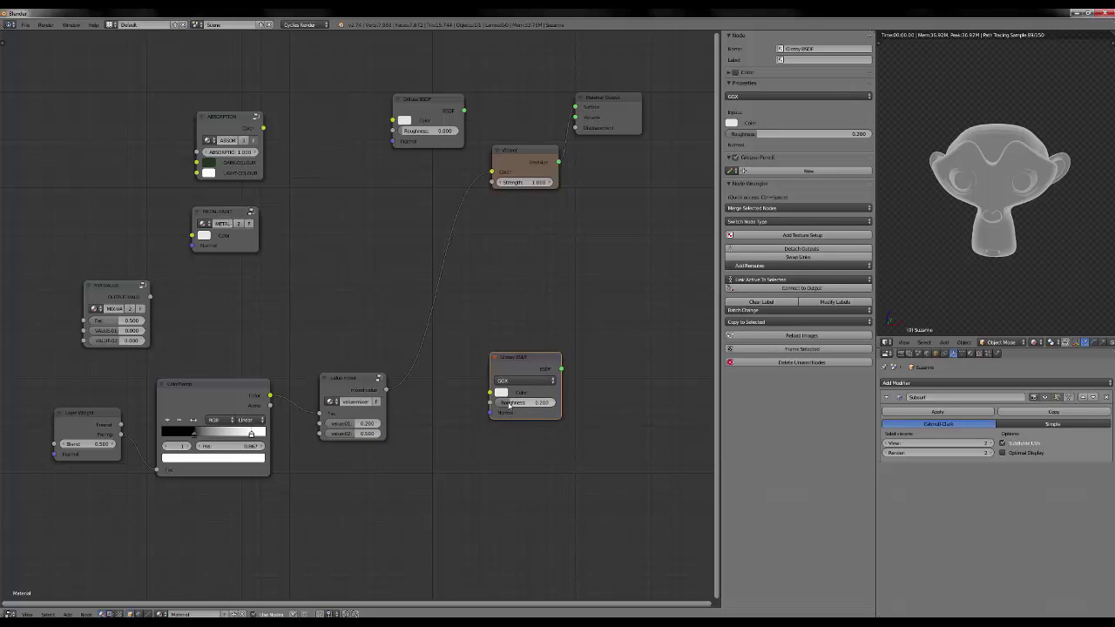
left_click_drag(389, 394, 490, 402)
middle_click_drag(228, 397, 322, 349)
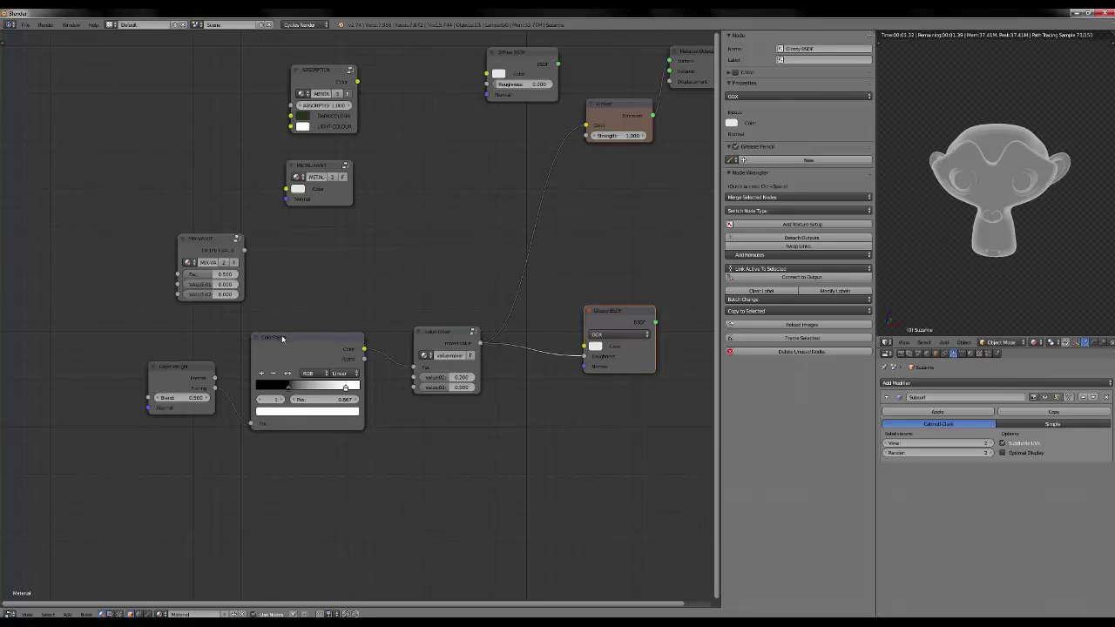
left_click_drag(281, 338, 259, 342)
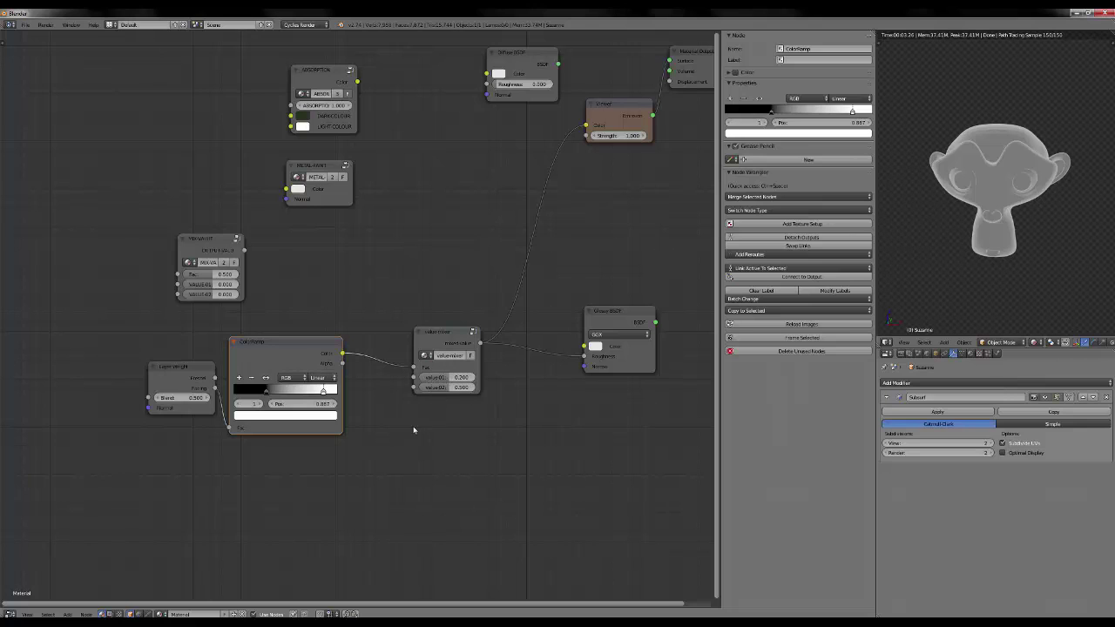
Move the ramp's white stop to 0.445 and add a black stop at 0.537.
middle_click_drag(413, 429, 460, 423)
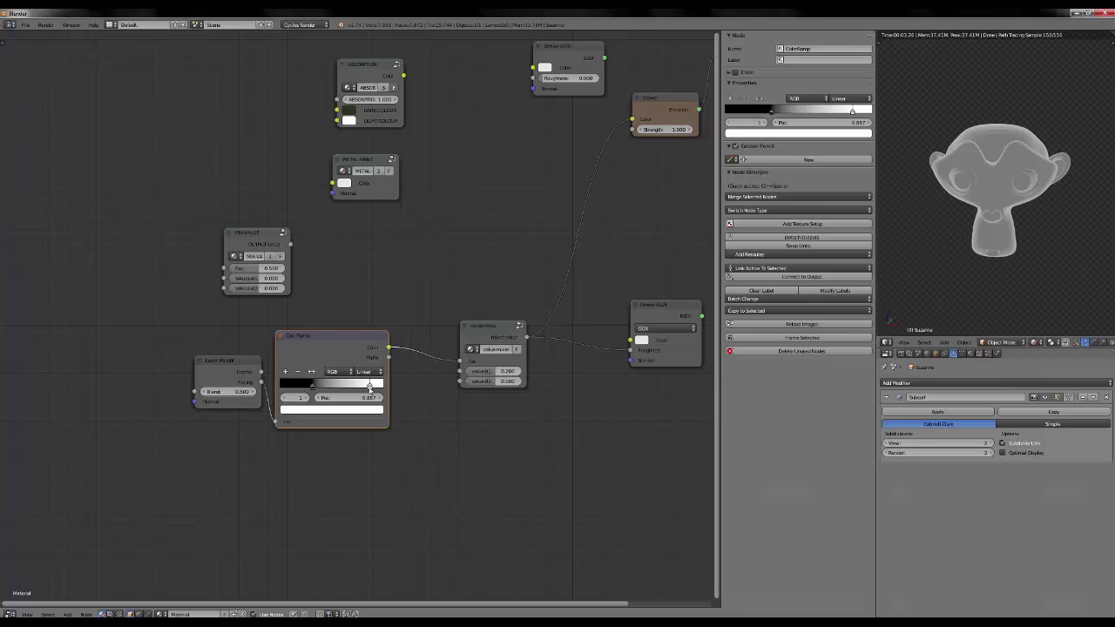
left_click_drag(369, 389, 304, 391)
left_click(280, 372)
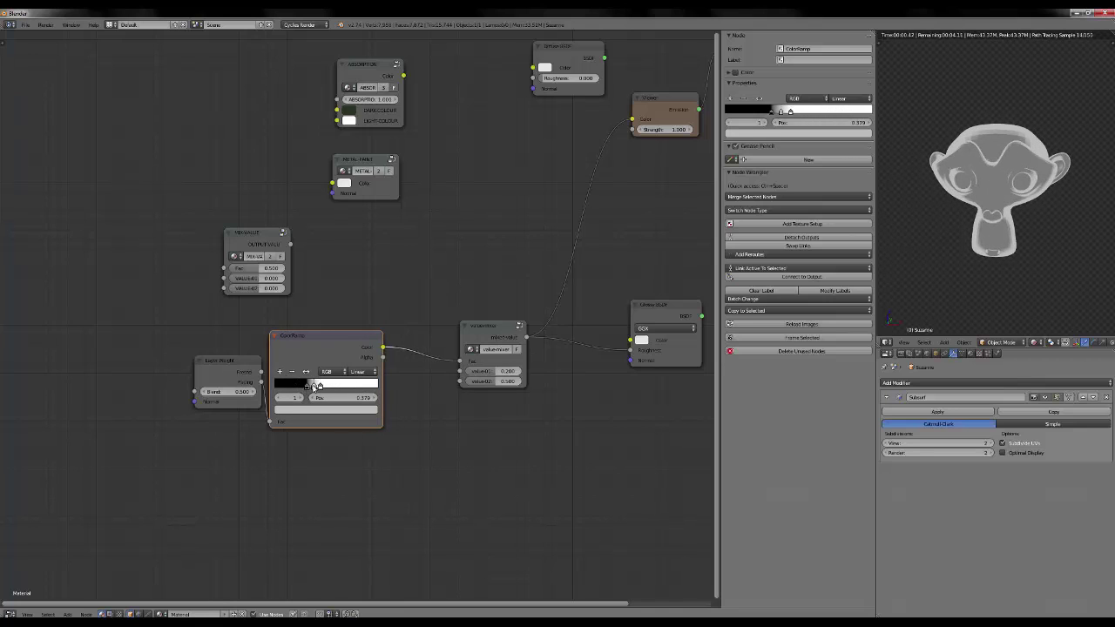
left_click_drag(319, 391, 344, 391)
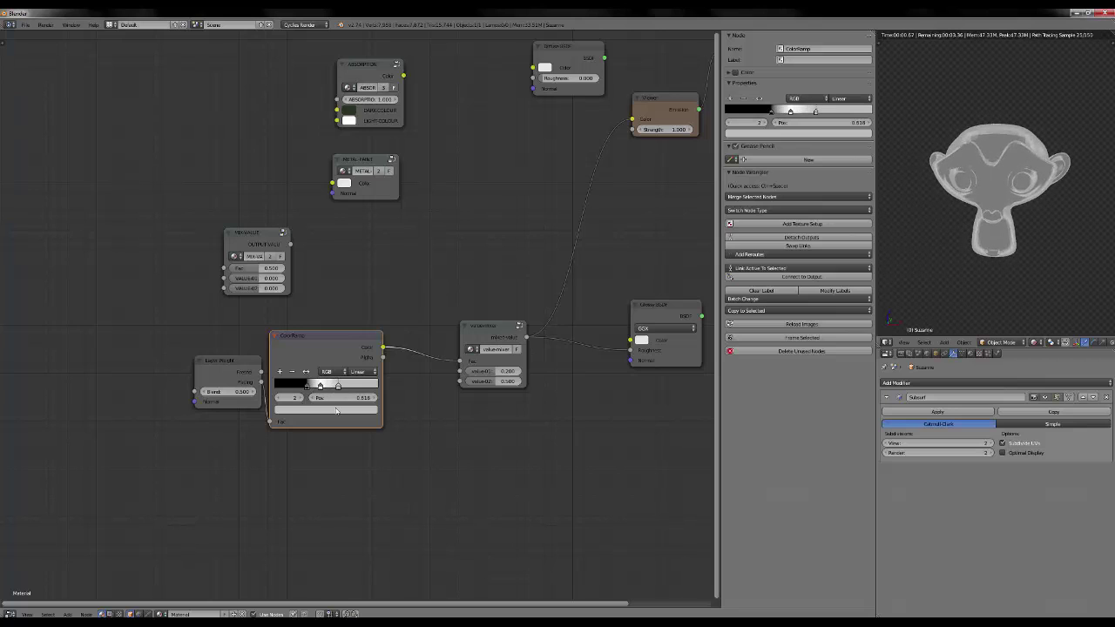
left_click(339, 409)
left_click_drag(356, 311, 356, 342)
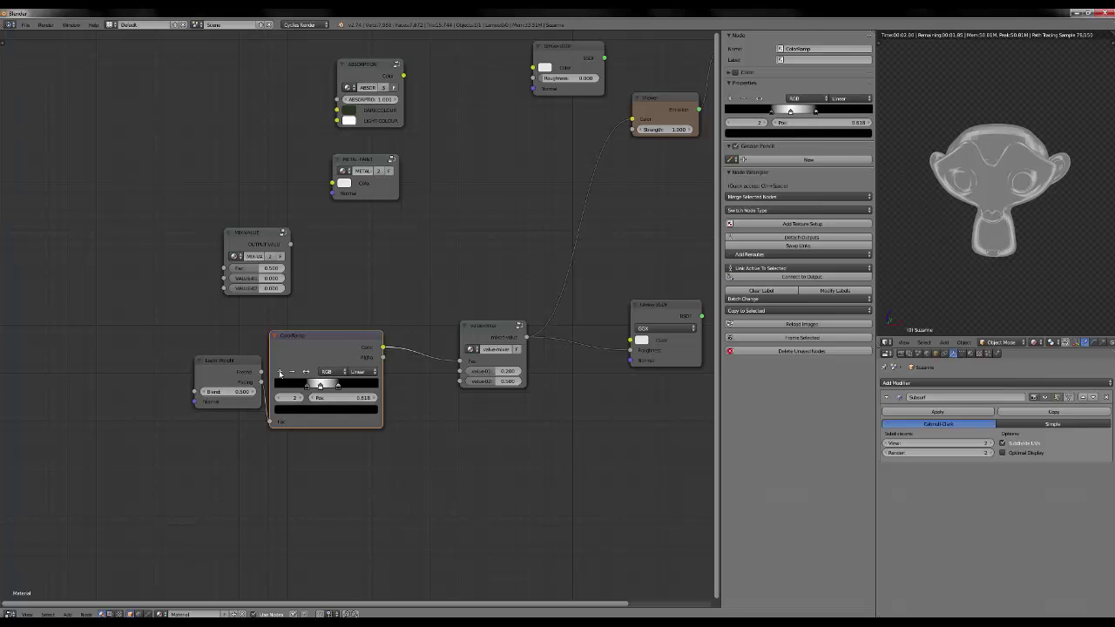
Add a white stop at 0.862 and slide the black stop from 0.167 to 0.572.
left_click(280, 373)
left_click_drag(329, 387, 362, 390)
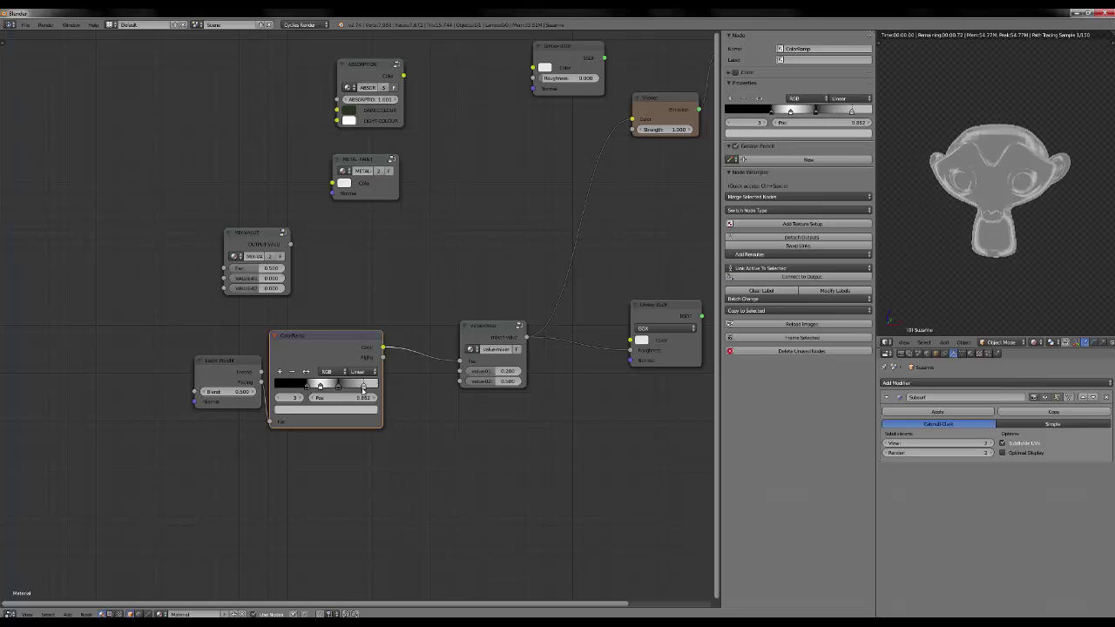
left_click(354, 414)
left_click_drag(354, 296, 356, 273)
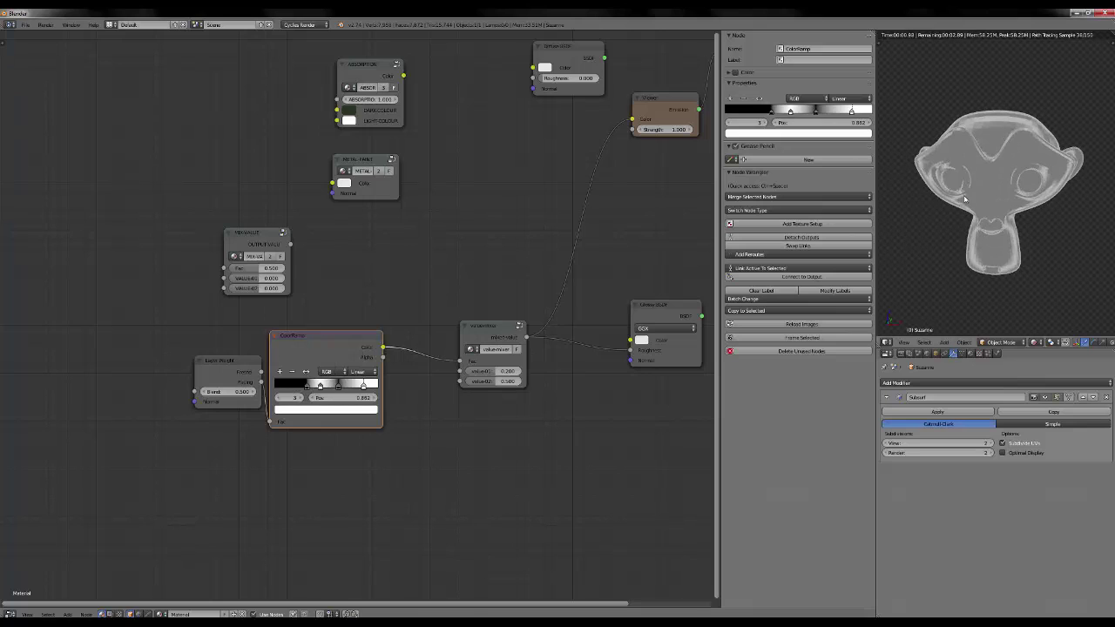
scroll(961, 239, "up", 2)
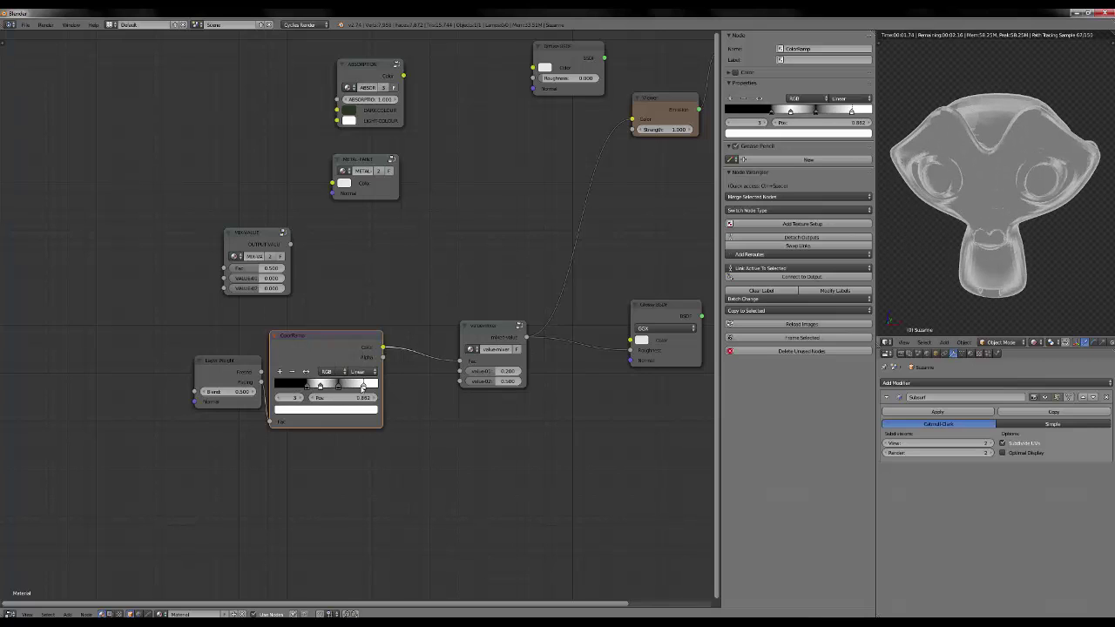
left_click(305, 390)
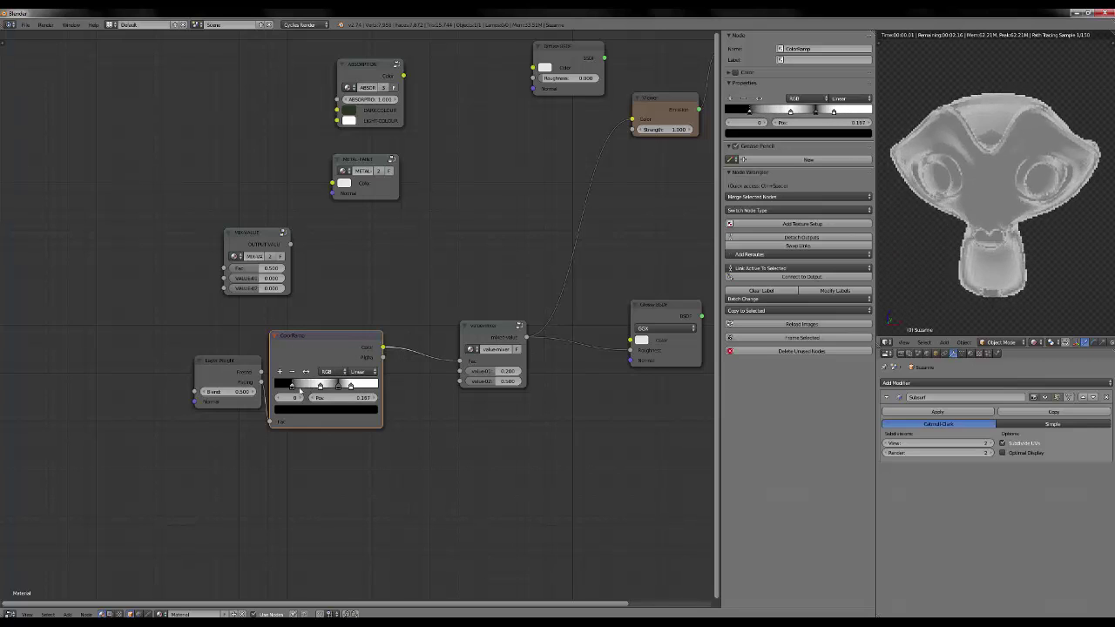
left_click_drag(304, 389, 331, 389)
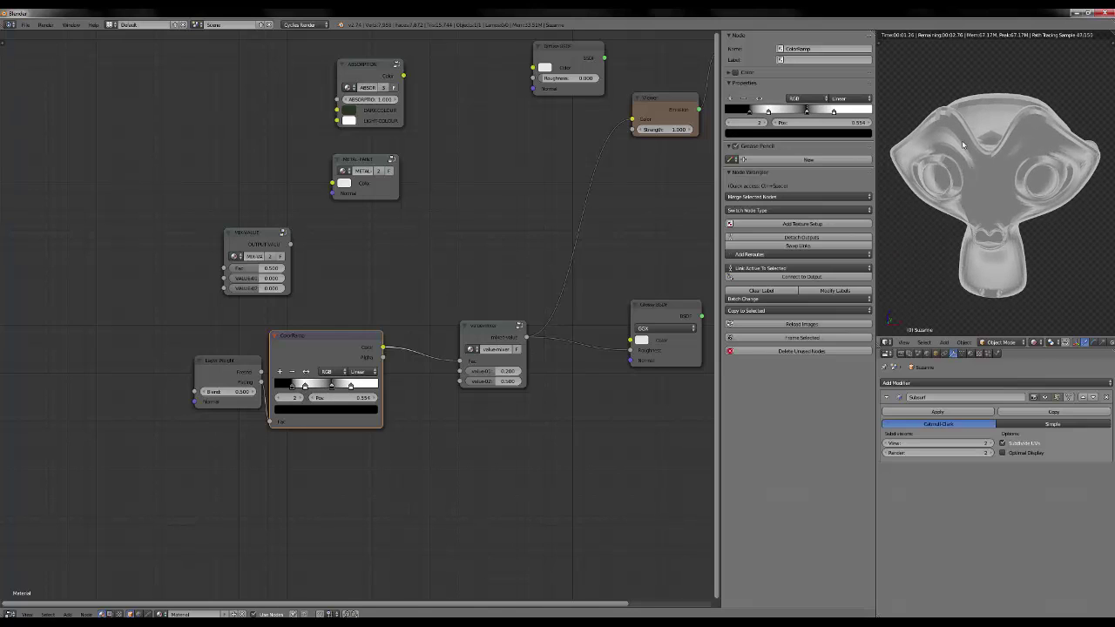
Set value-mixer's value-02 to 1 and value-01 to 0, then select the Viewer emission node.
key("t")
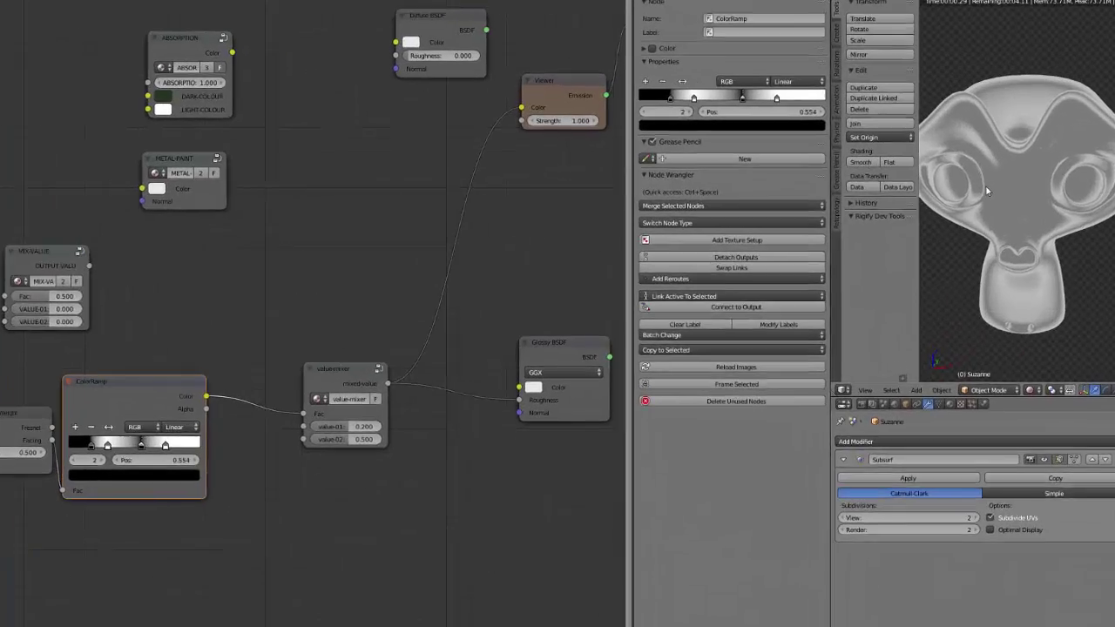
key("t")
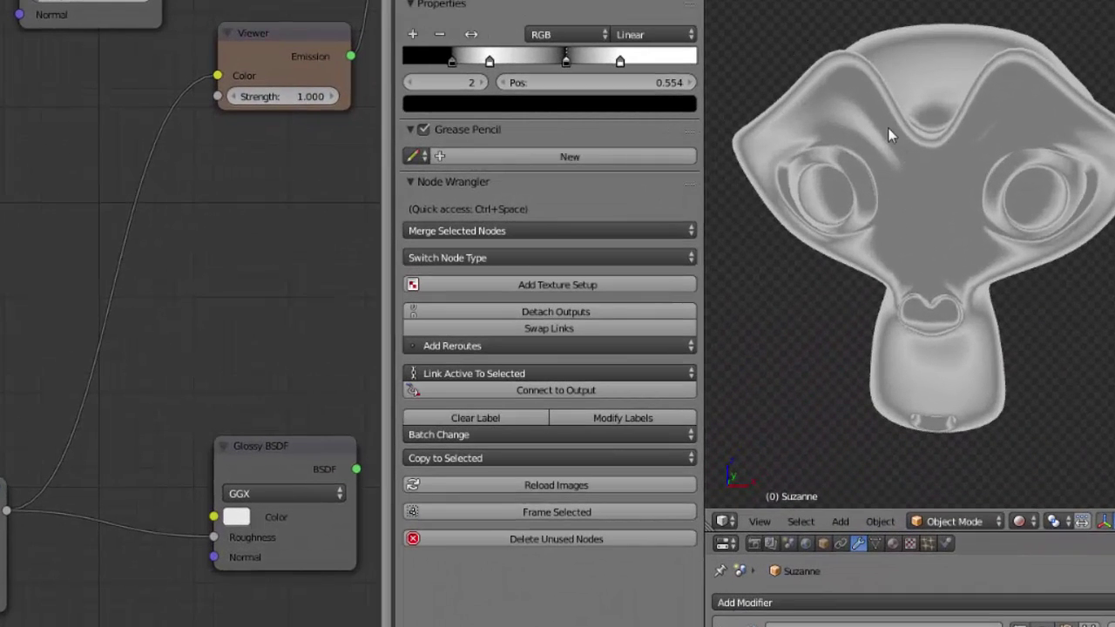
scroll(891, 119, "up", 2)
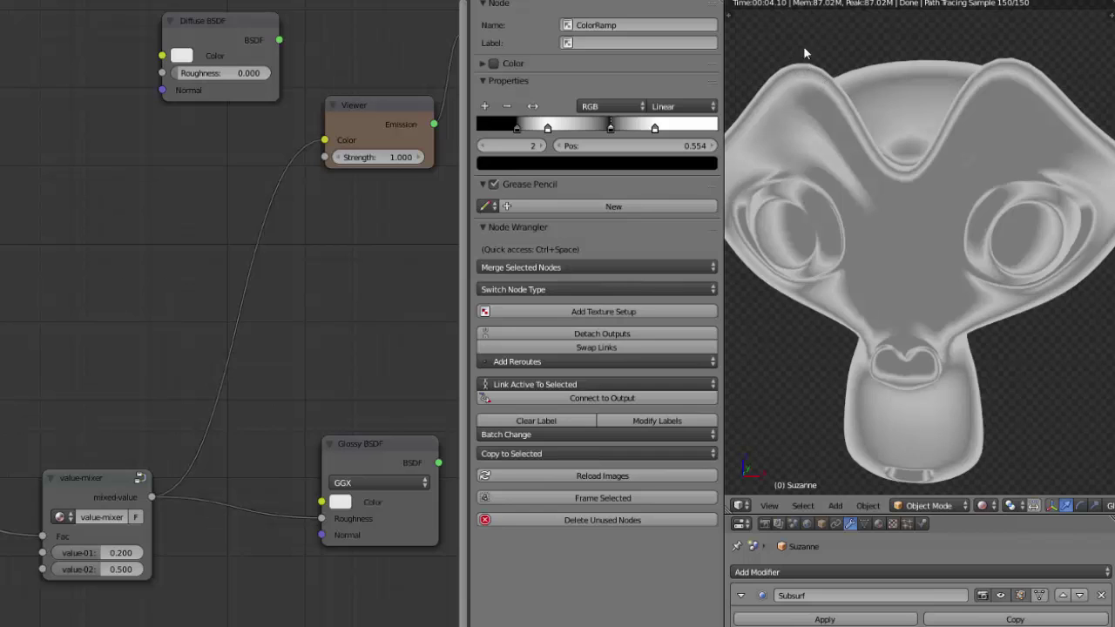
left_click(111, 575)
type("1")
key("Return")
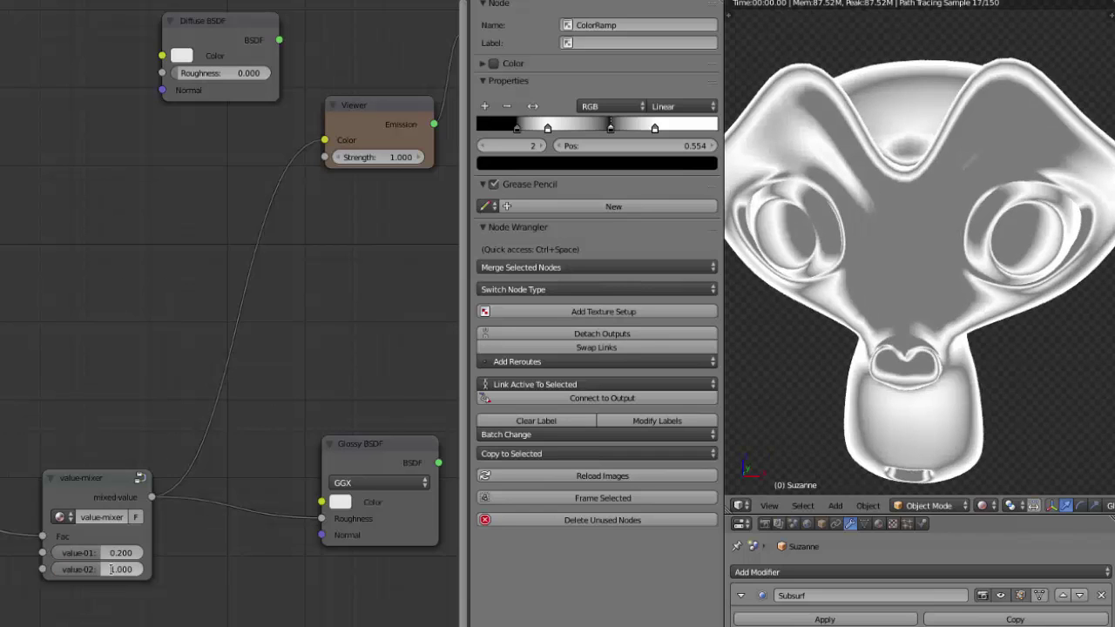
left_click(112, 554)
type("0.2")
key("Return")
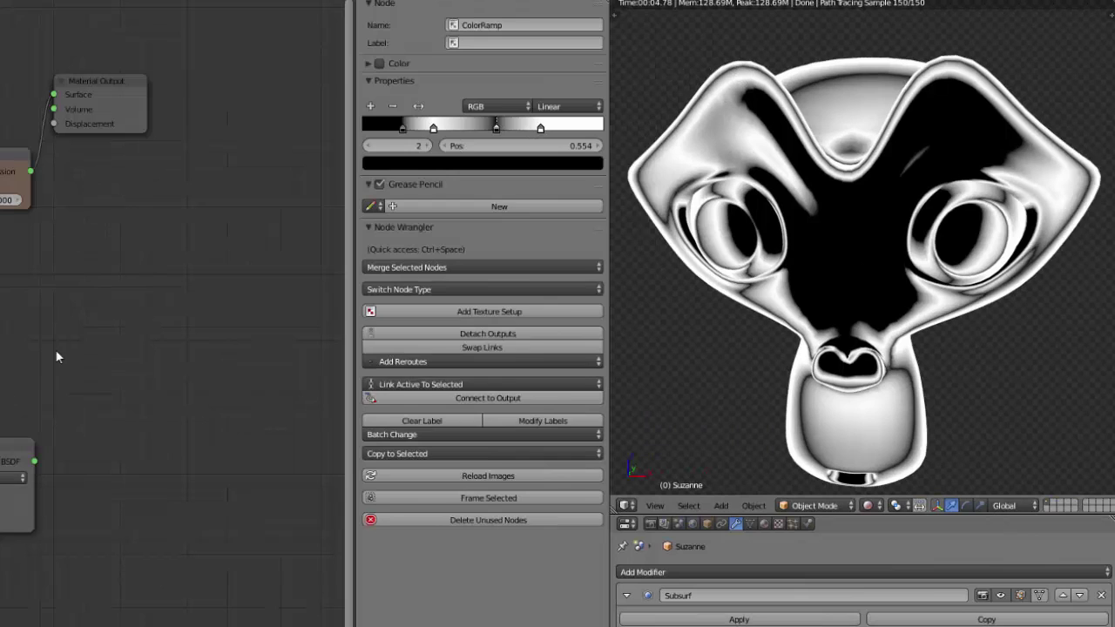
left_click(122, 209)
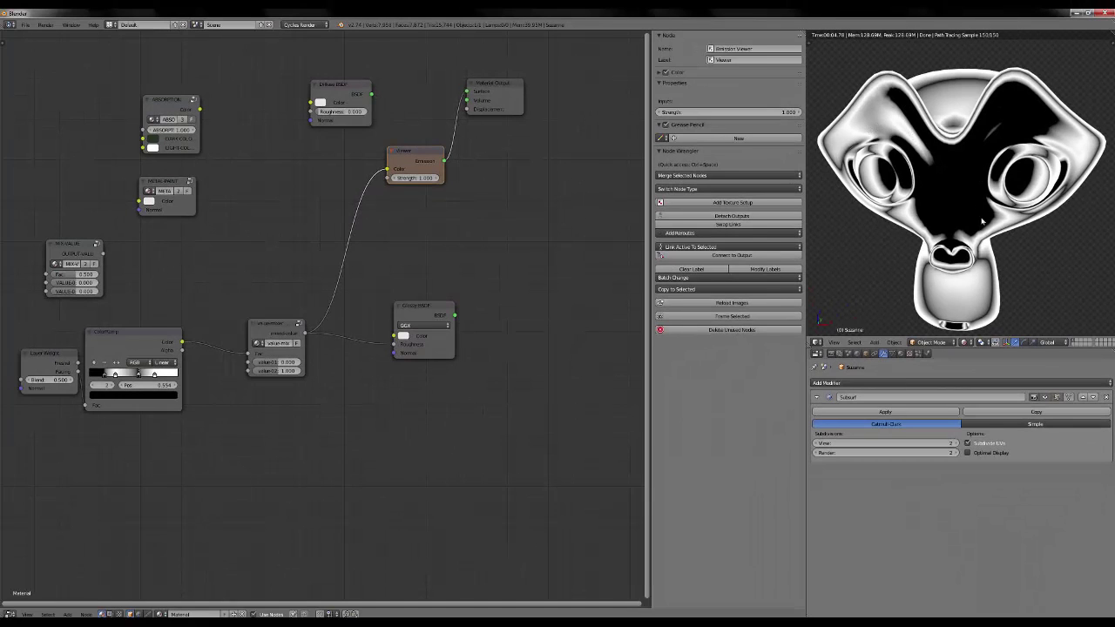
Add an RGB colour input node to the node tree.
middle_click_drag(570, 278, 483, 272)
key("shift+a")
mouse_move(474, 212)
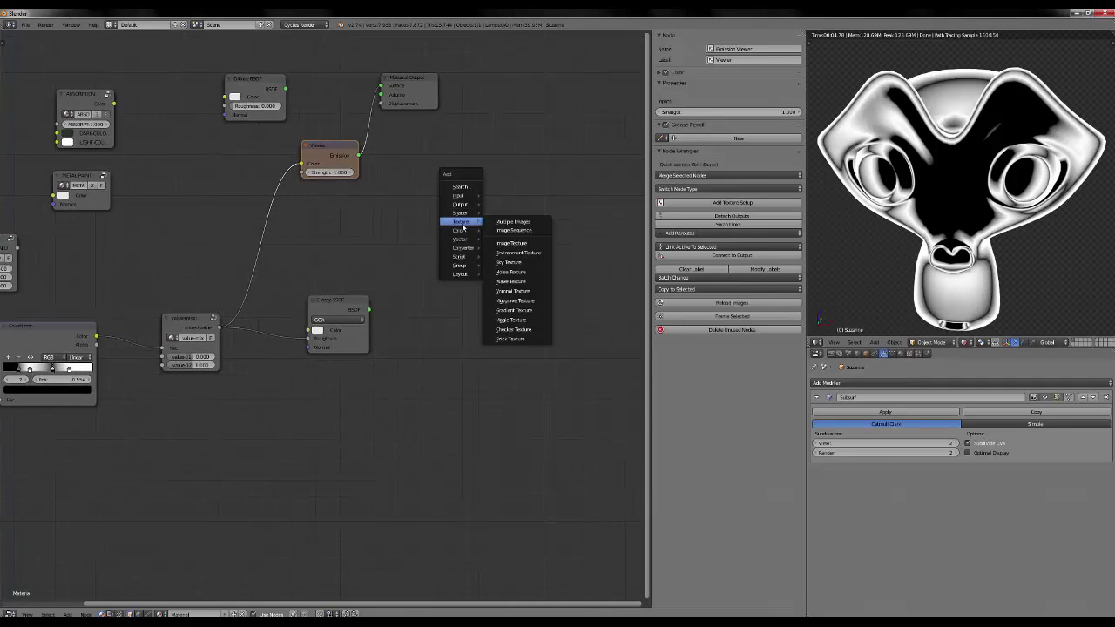
mouse_move(461, 231)
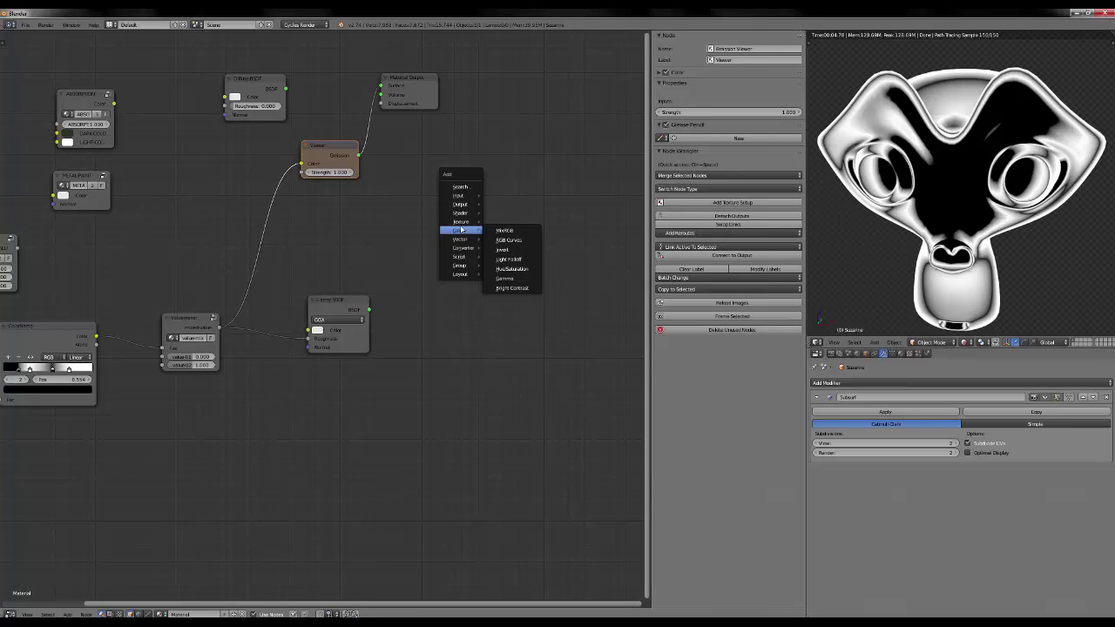
mouse_move(459, 195)
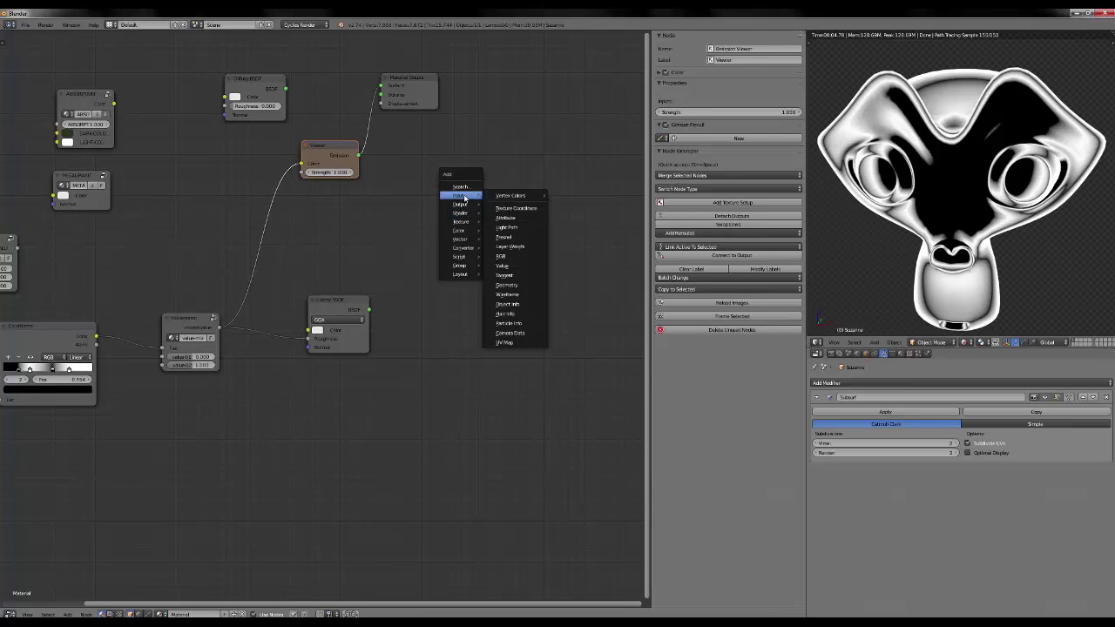
left_click(507, 258)
Sample black from the render into the RGB node and view its RGB and HSV values.
left_click(473, 285)
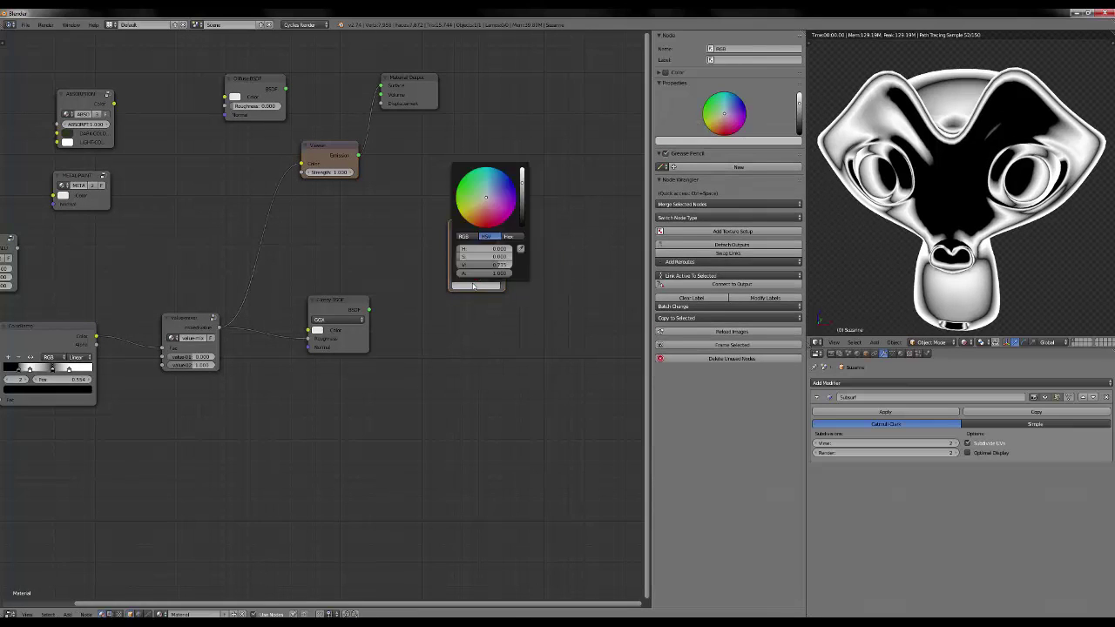
left_click(519, 249)
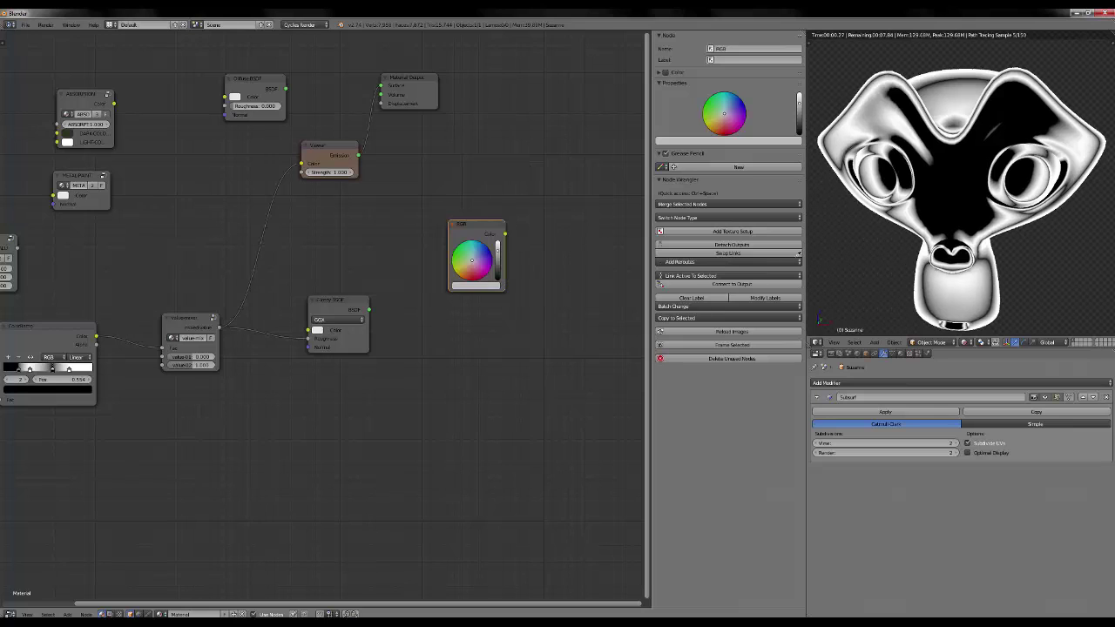
left_click(961, 182)
left_click(492, 287)
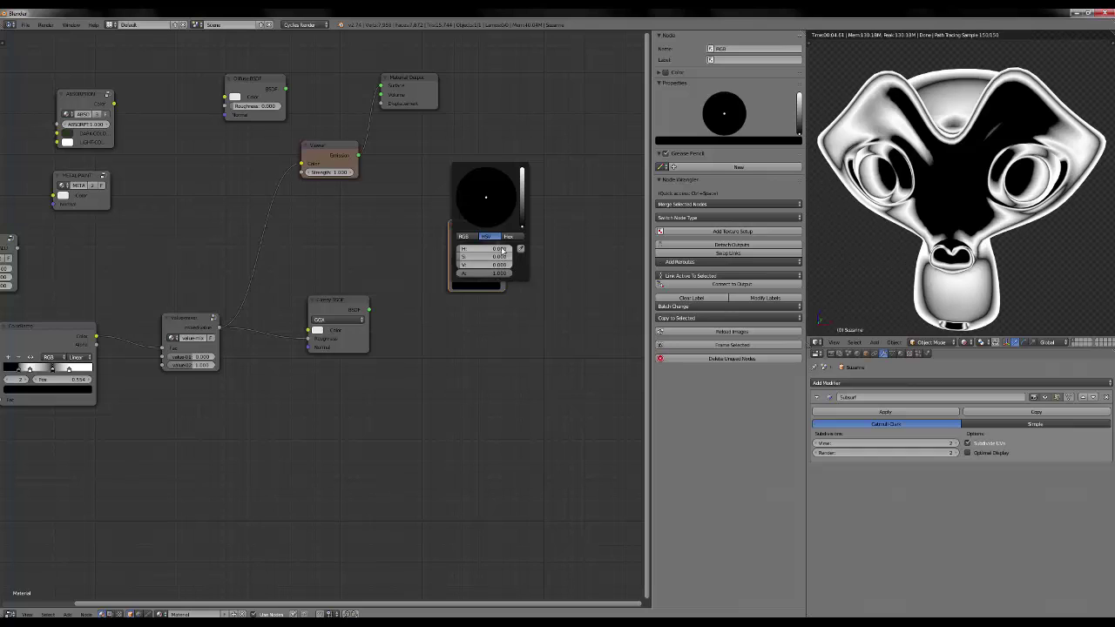
left_click(465, 236)
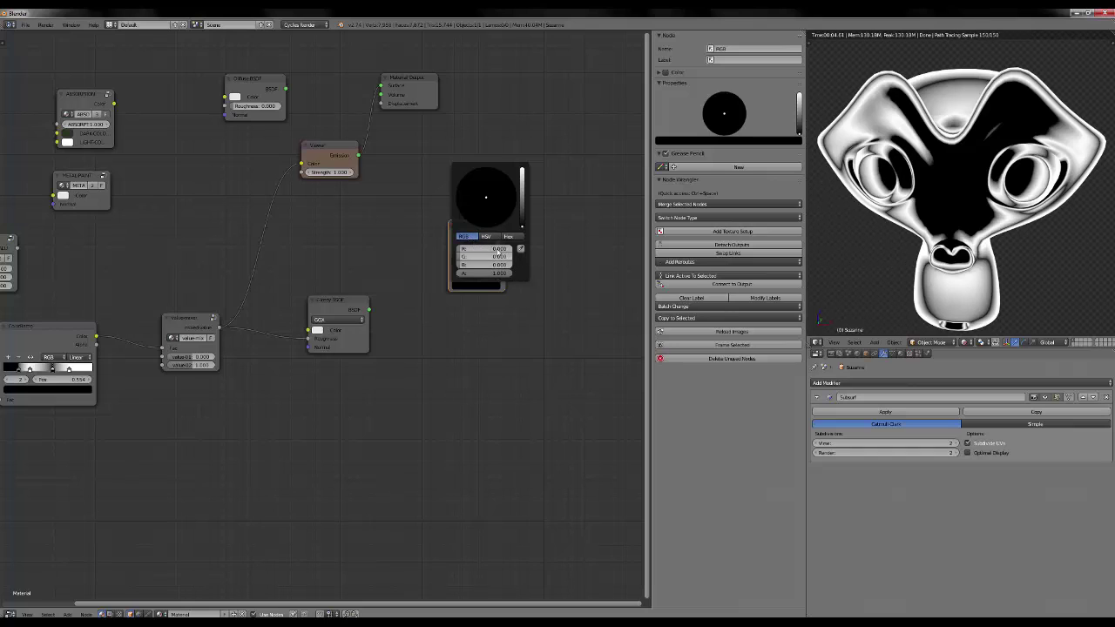
left_click(485, 236)
left_click(465, 238)
left_click(523, 250)
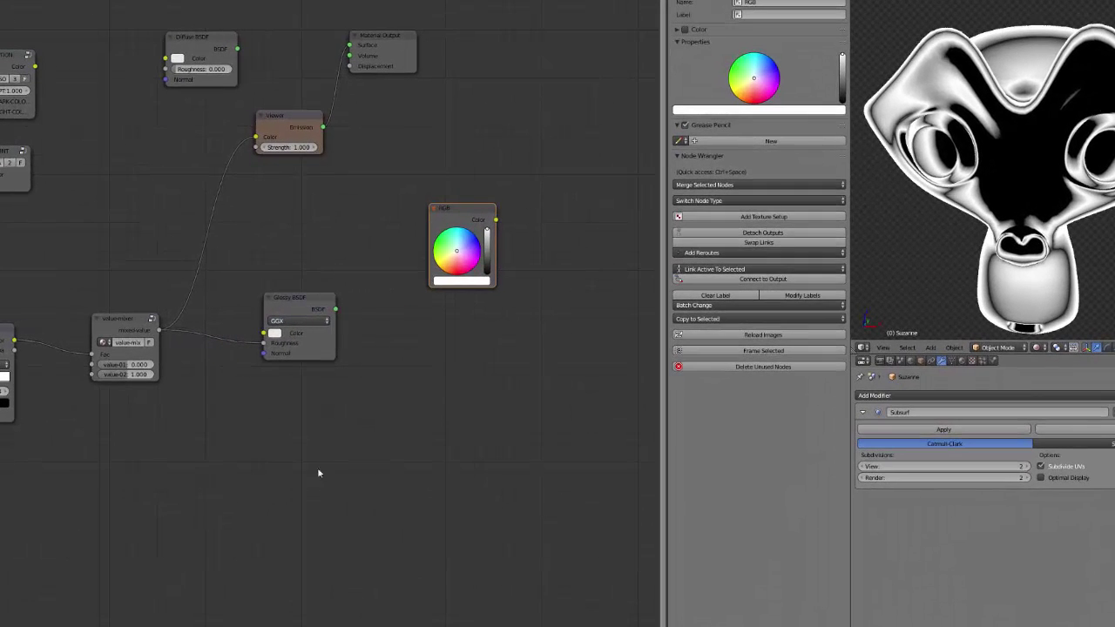
Set value-02 to 2.000 and sample the brighter render's colour into the RGB node, checking HSV.
left_click(460, 283)
key("Return")
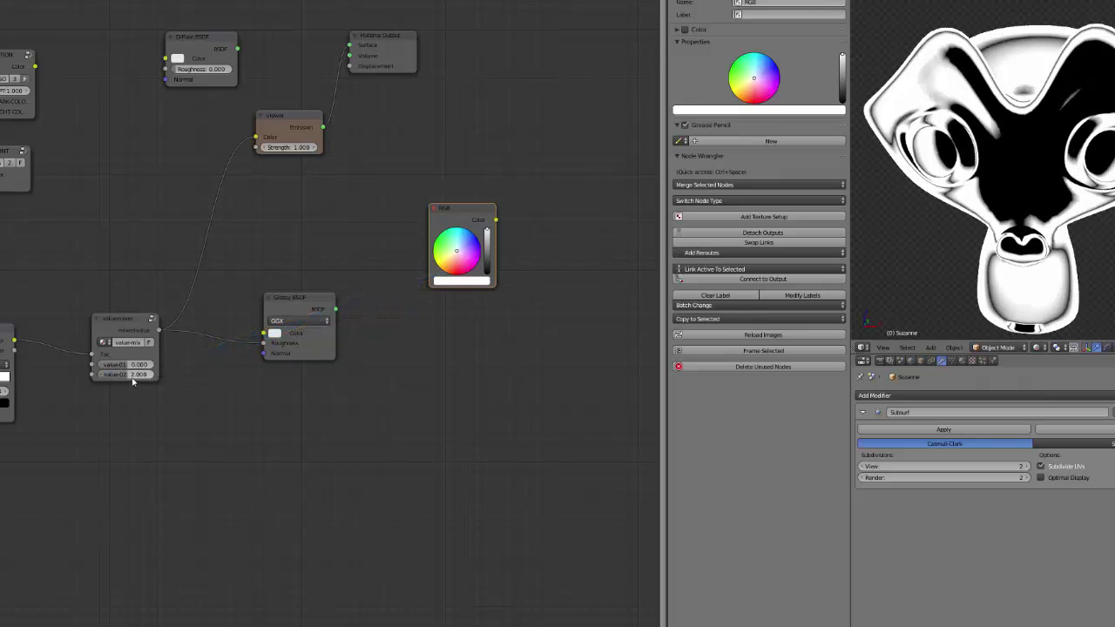
left_click(469, 283)
left_click(513, 238)
left_click(460, 283)
left_click(473, 223)
Centre the node tree in view and select the value-mixer group node.
scroll(473, 335, "down", 1)
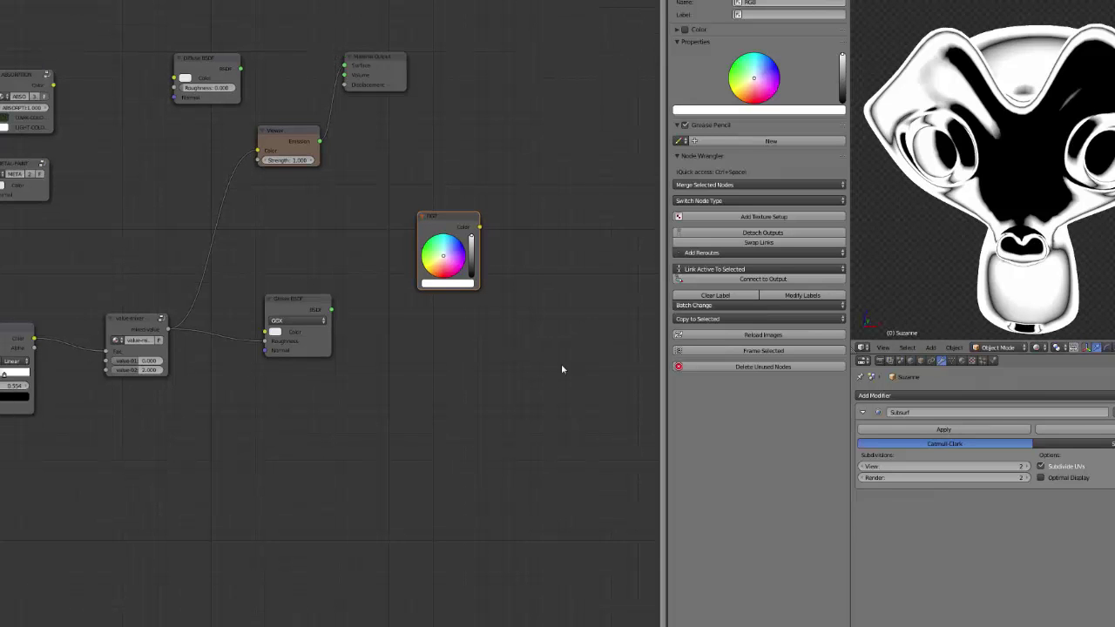
middle_click_drag(372, 389, 423, 424)
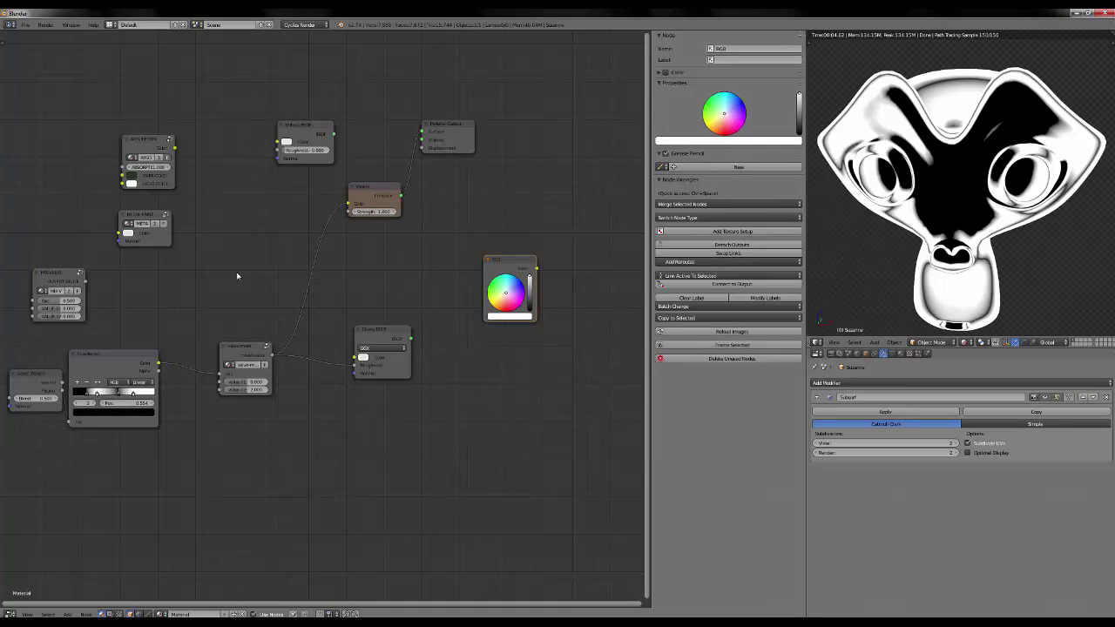
middle_click_drag(329, 241, 371, 230)
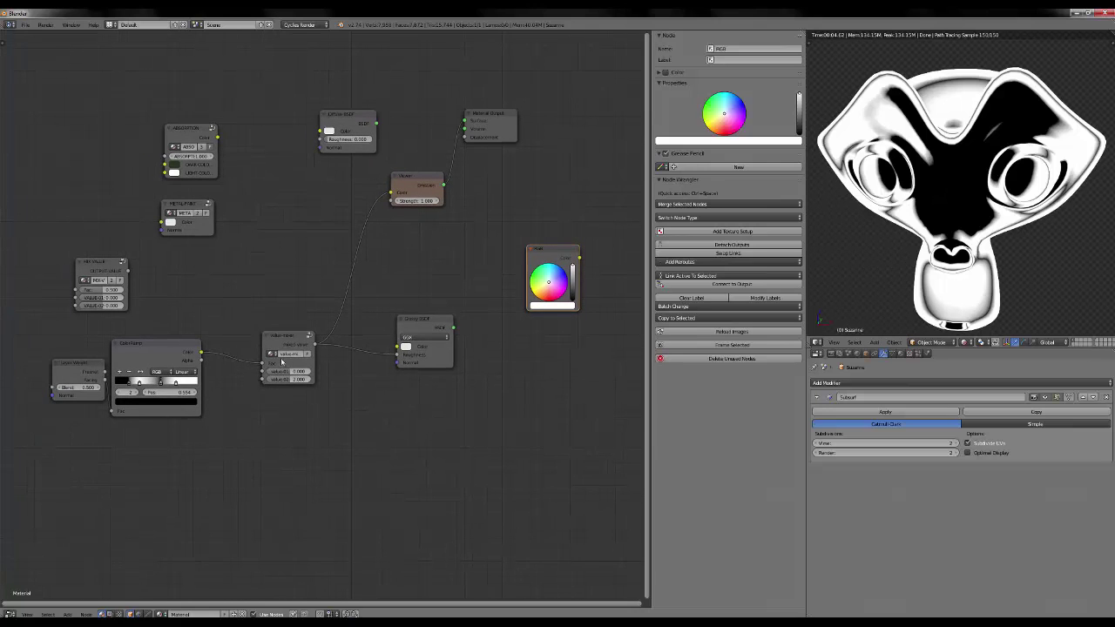
left_click_drag(285, 357, 279, 364)
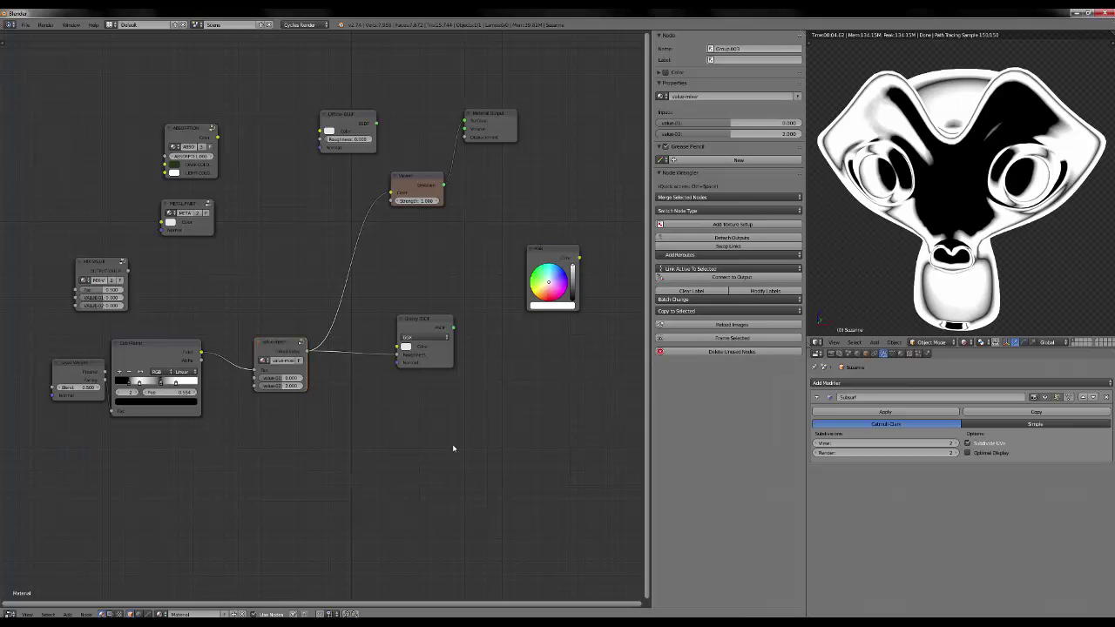
Disconnect the ColorRamp, move value-mixer aside, and delete every other node.
left_click(11, 613)
left_click_drag(253, 371, 311, 355)
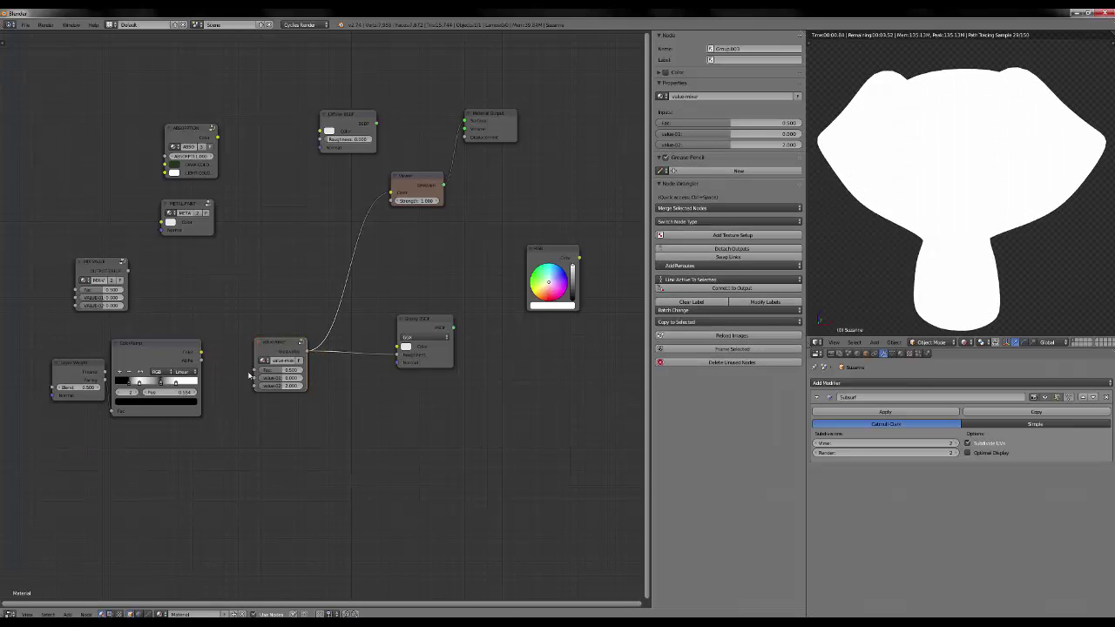
key("g")
left_click(188, 477)
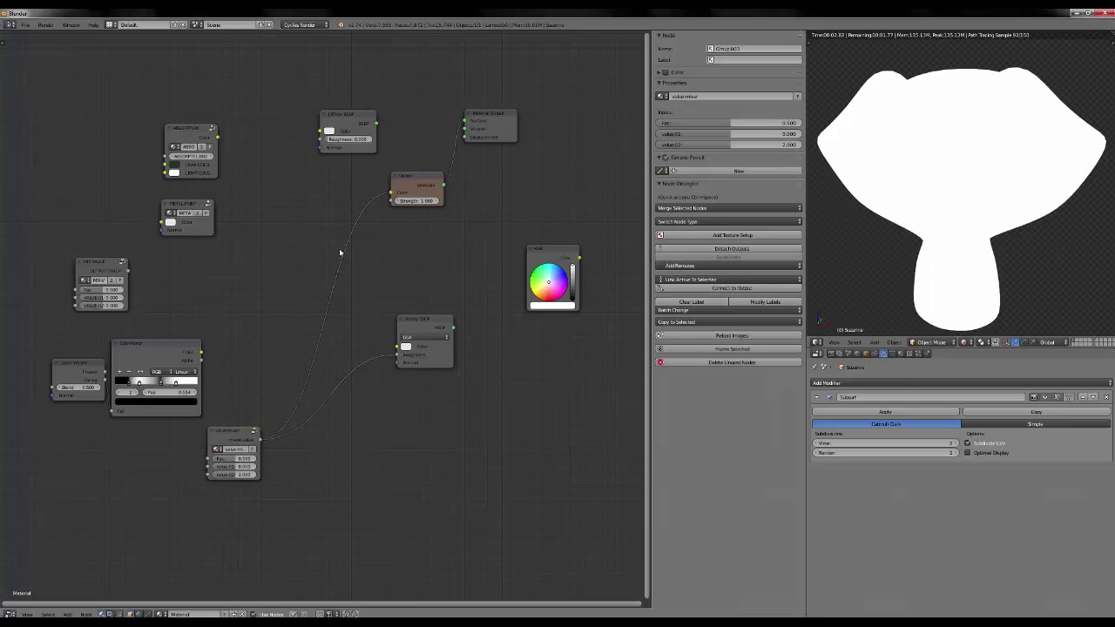
left_click_drag(317, 99, 626, 368)
key("x")
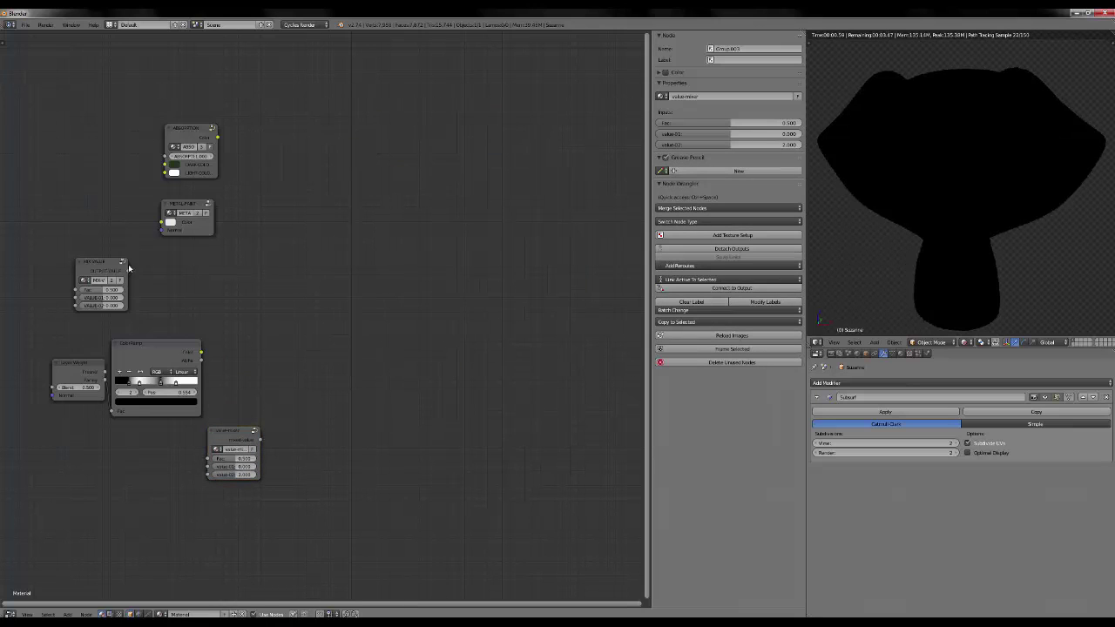
left_click_drag(54, 125, 277, 399)
key("x")
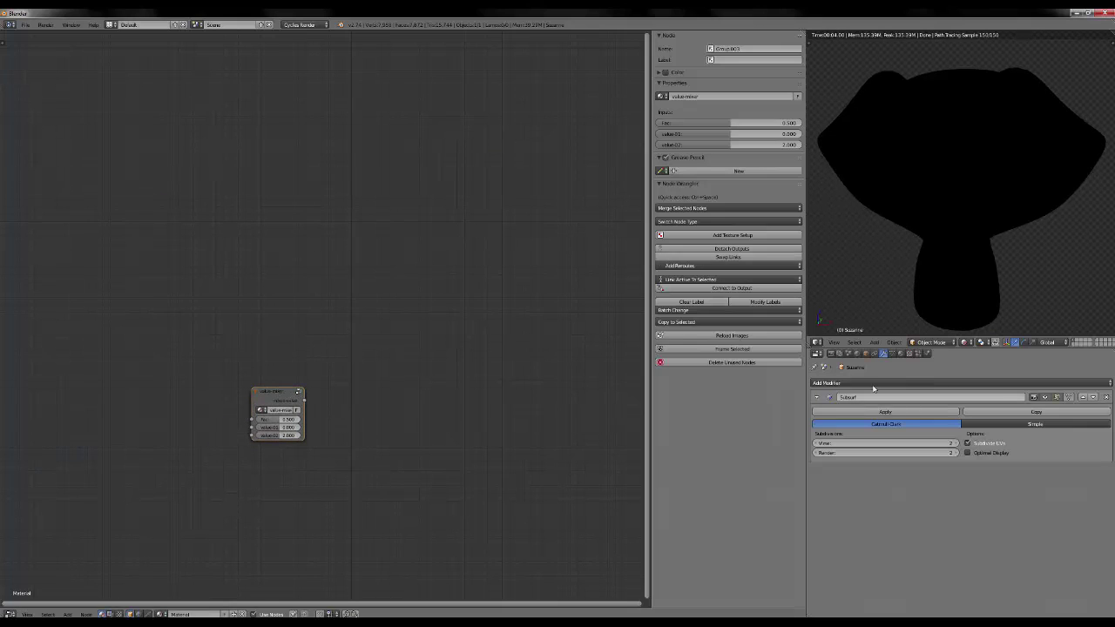
Switch to the Shader Library material and turn the node editor back into a 3D View.
left_click(161, 614)
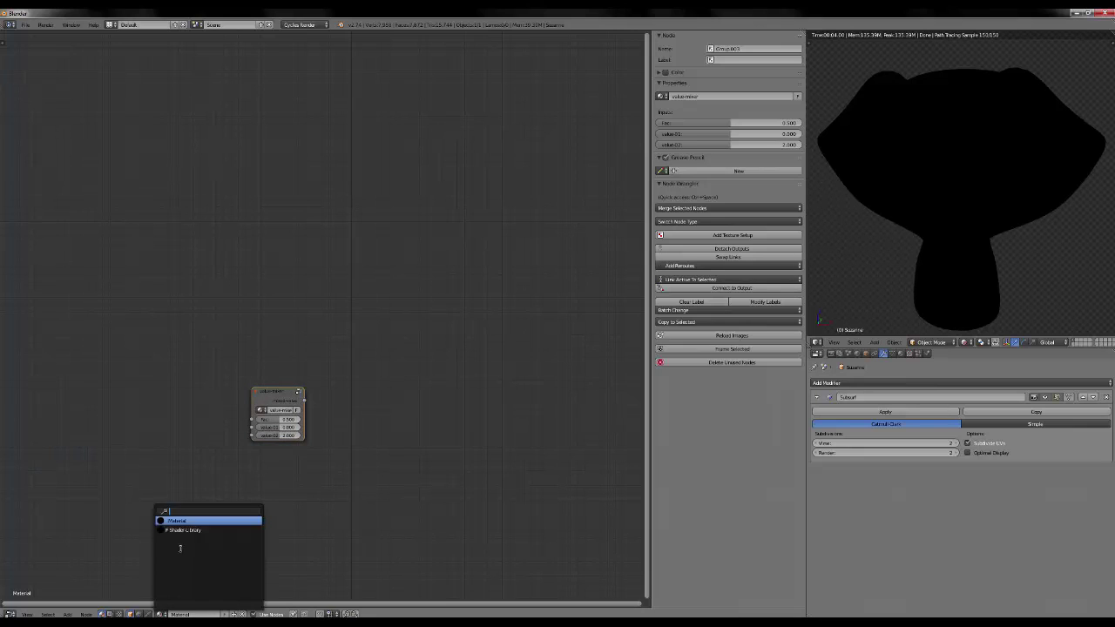
left_click(183, 529)
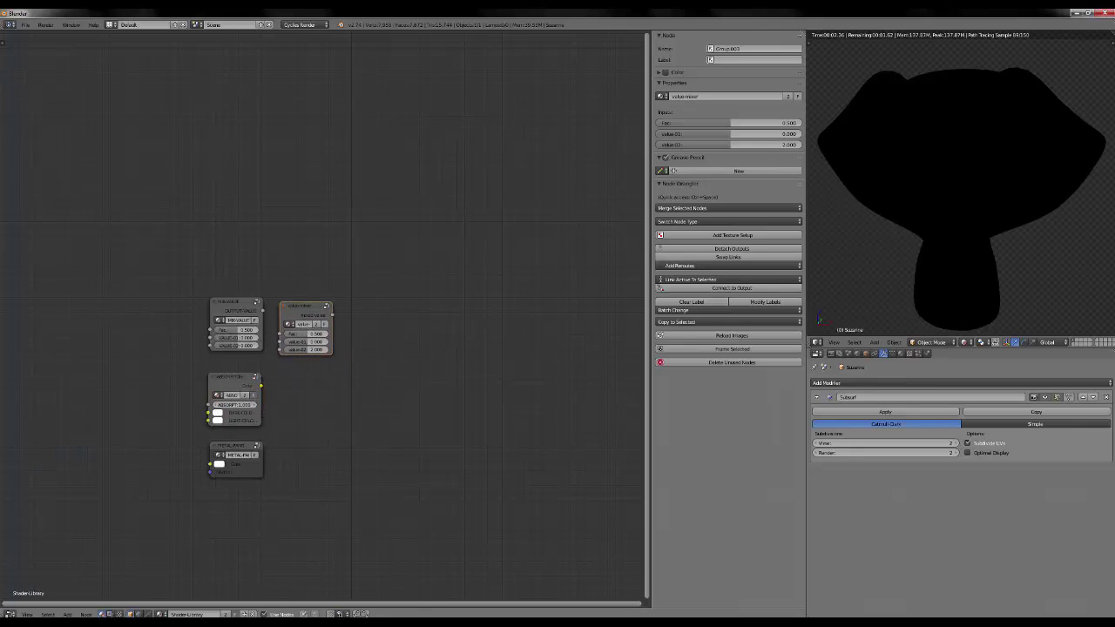
left_click(9, 613)
left_click(19, 603)
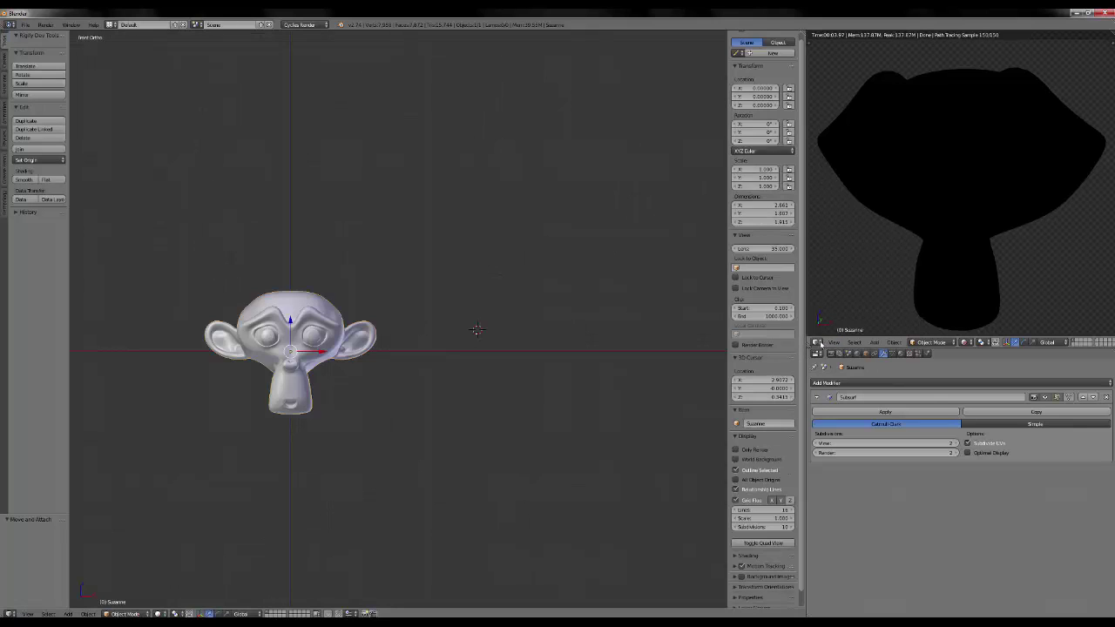
Stop the rendered preview shading and turn the preview area into the Outliner.
left_click(817, 342)
left_click(975, 205)
key("shift+z")
left_click(817, 342)
left_click(840, 207)
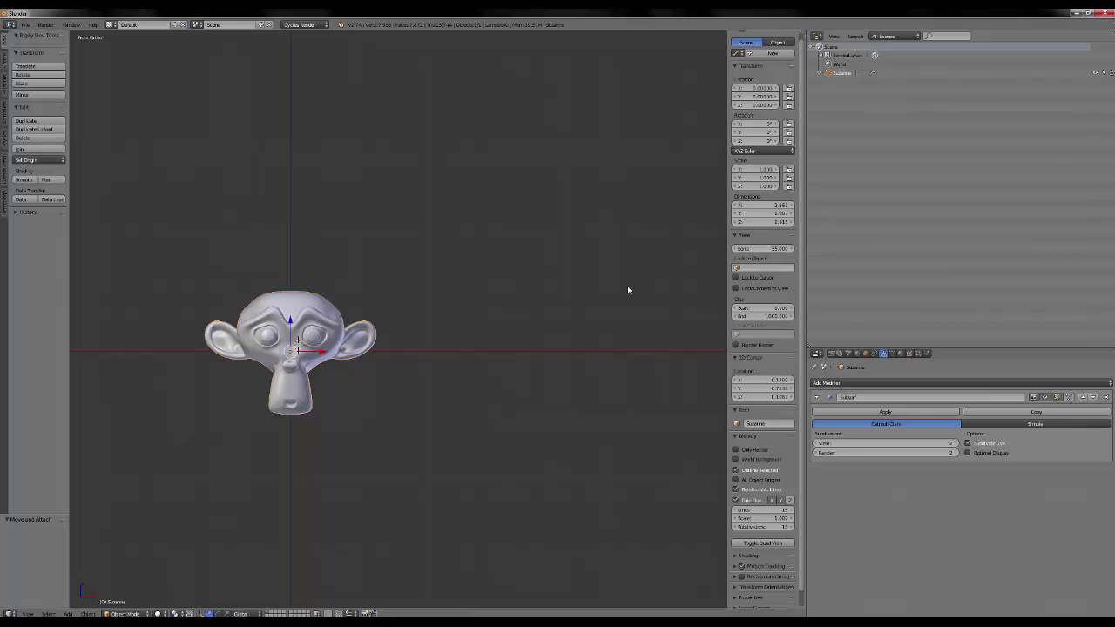
Delete Suzanne and save the empty scene as the startup file.
left_click(410, 362)
key("a")
key("a")
key("x")
left_click(410, 362)
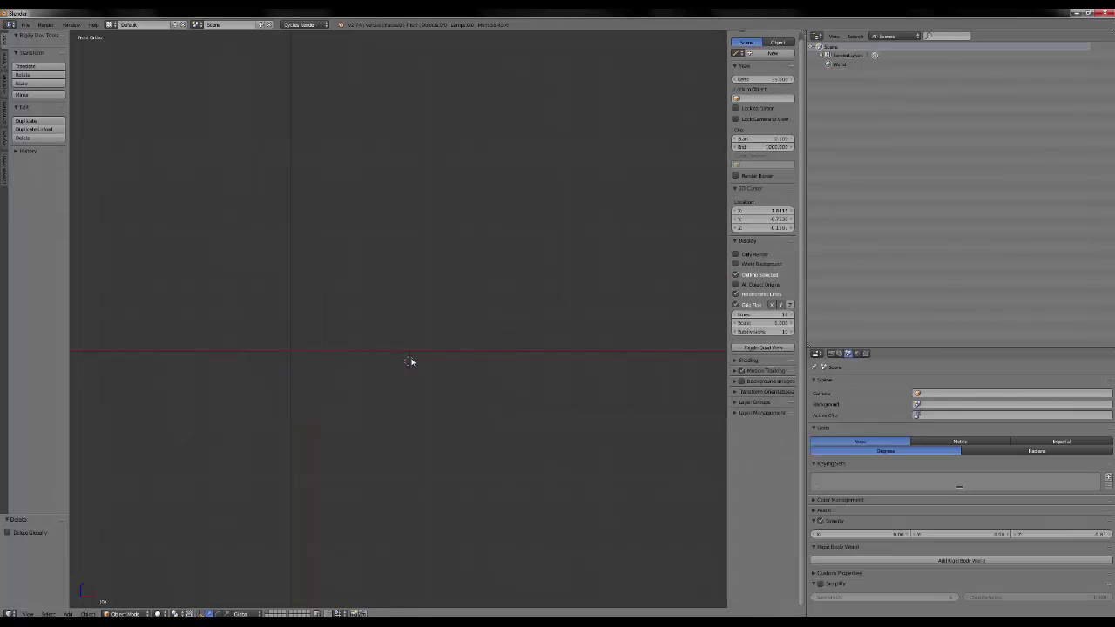
key("ctrl+u")
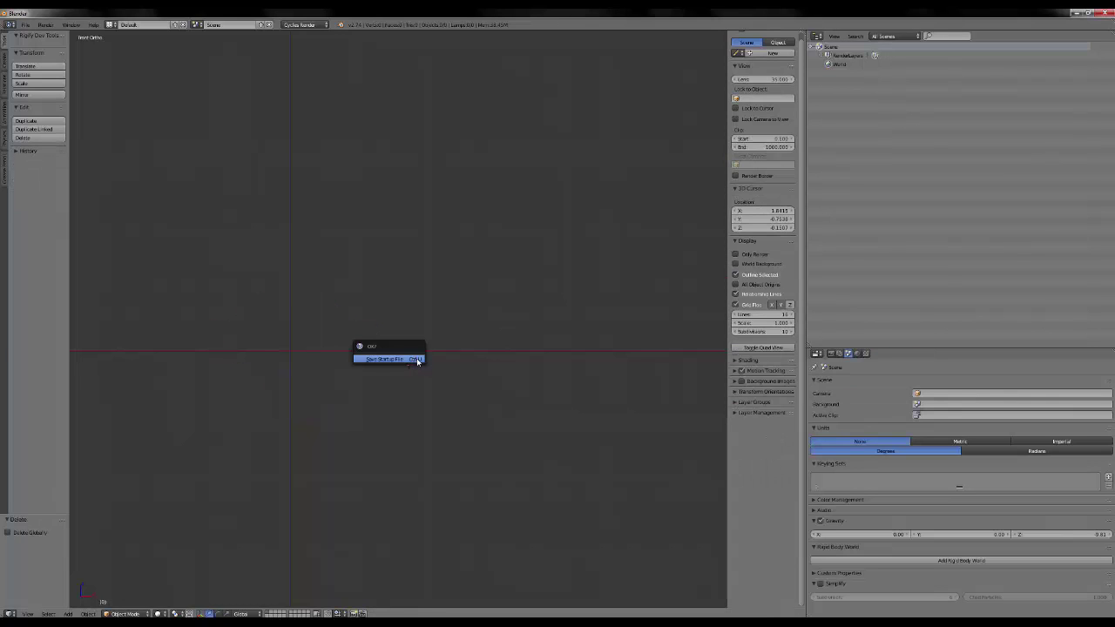
left_click(417, 360)
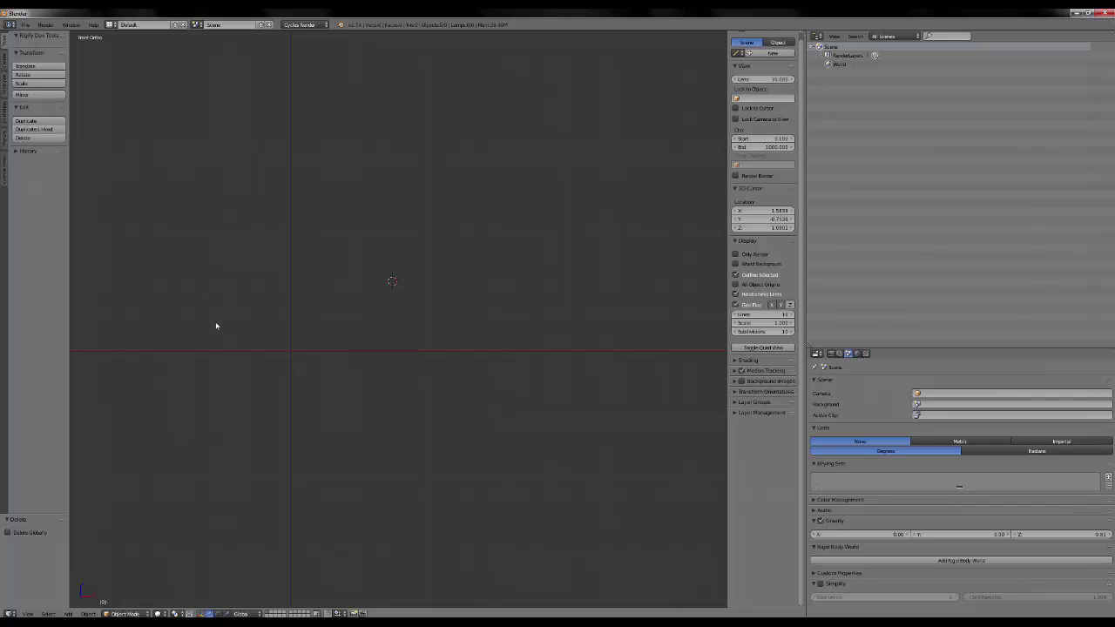